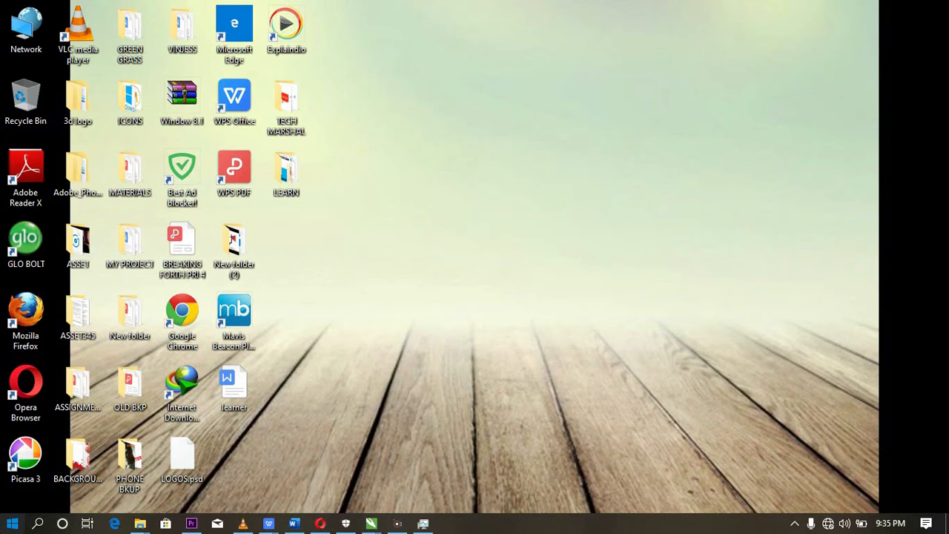
- Search for Excel, launch it and create a blank workbook
click(12, 524)
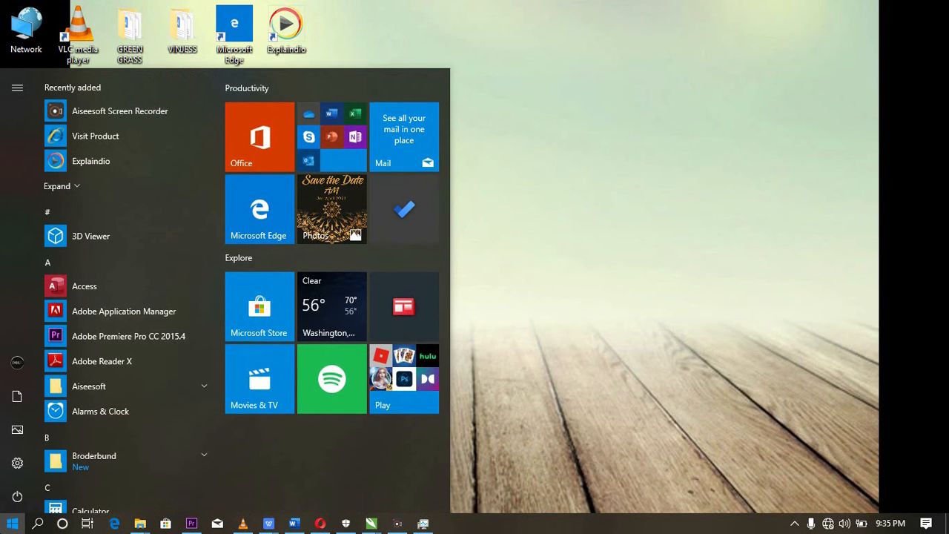
text(ex)
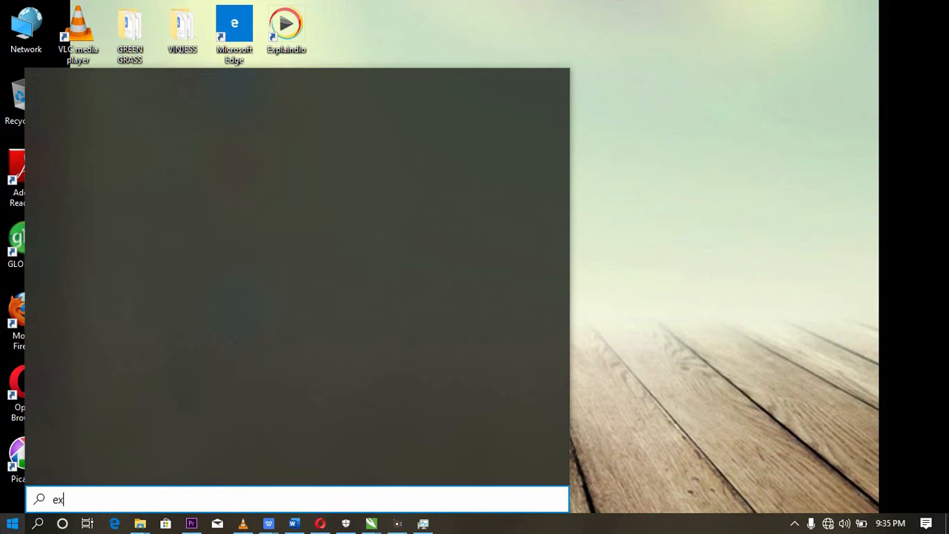
text(cel)
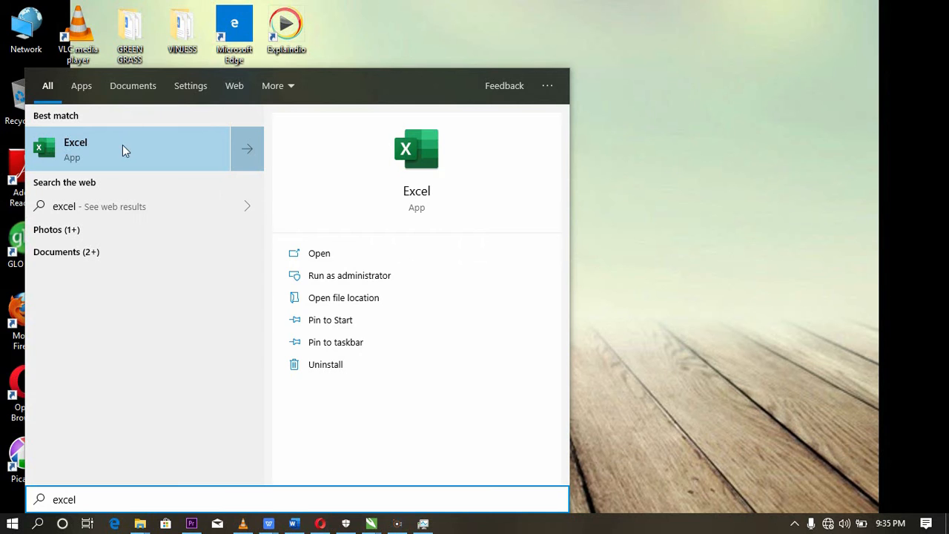
click(118, 158)
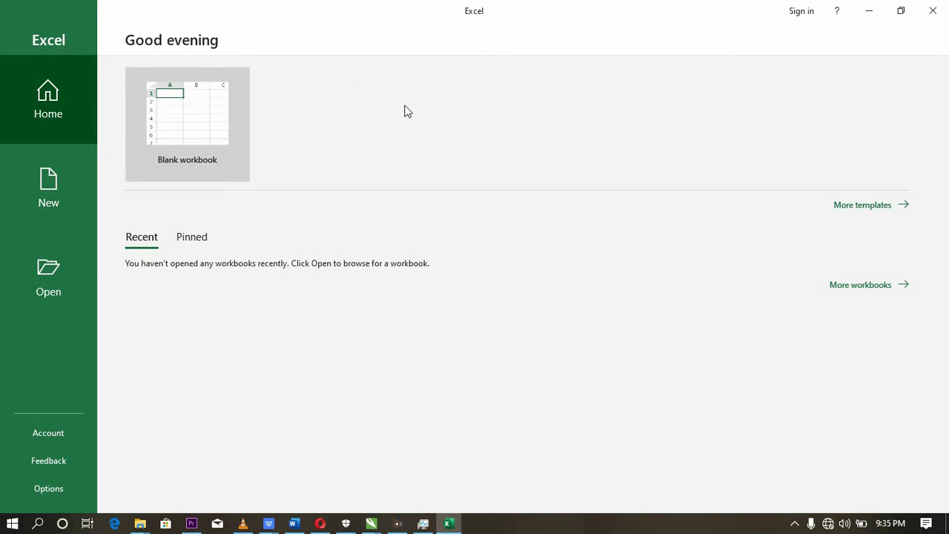
click(181, 112)
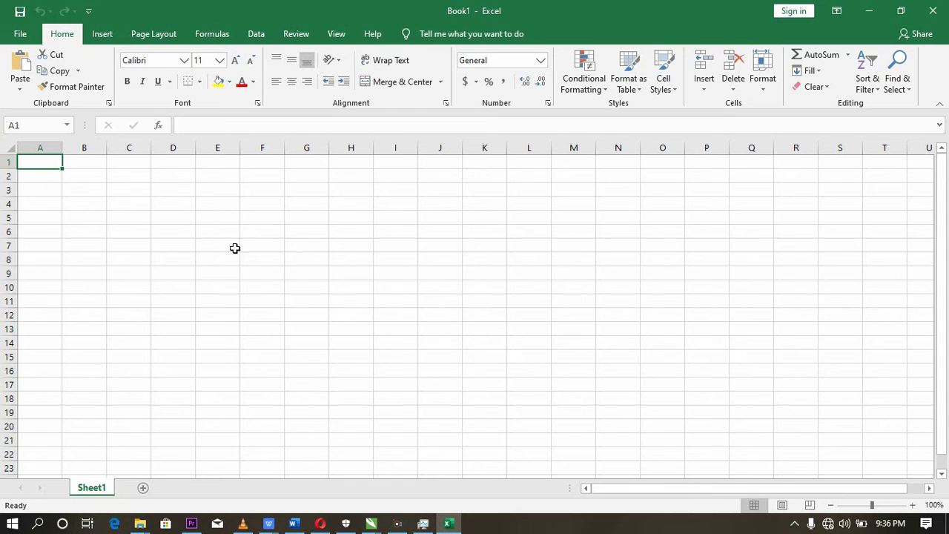
- Select individual cells such as C4 and A2, and open cell A2 for editing in the formula bar
click(132, 205)
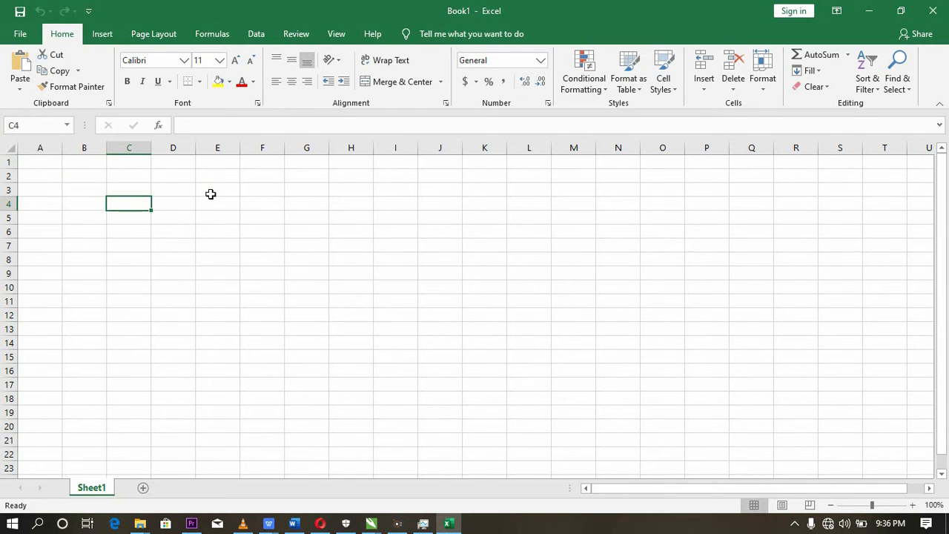
click(112, 167)
click(60, 171)
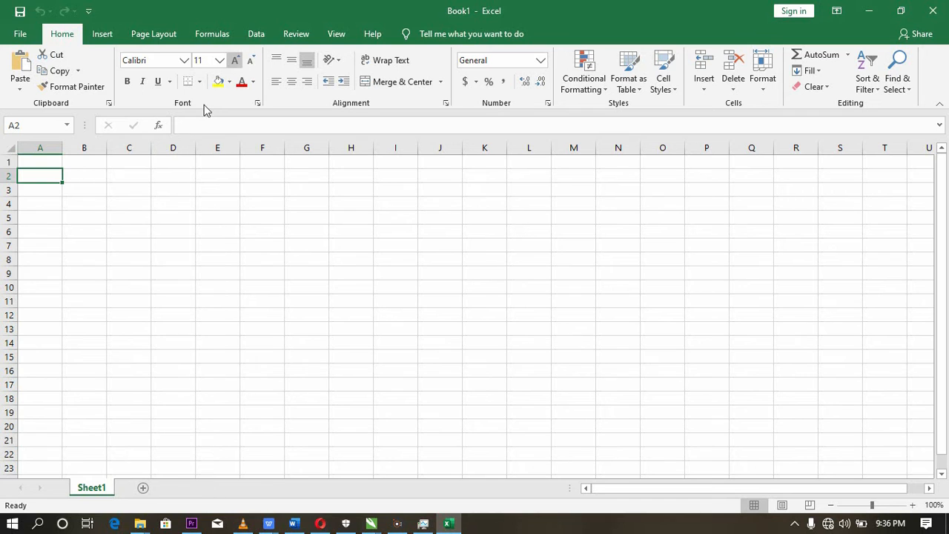
click(192, 127)
click(192, 127)
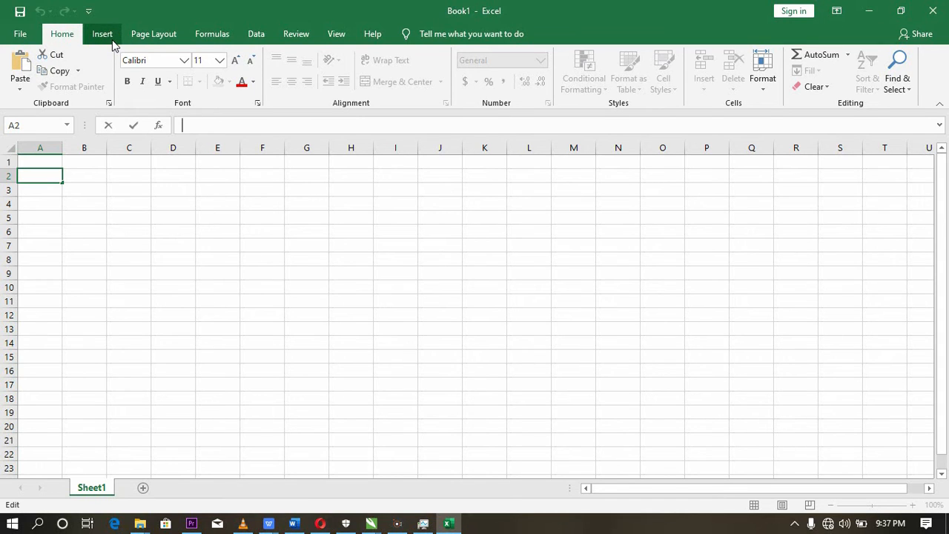
- Examine the available command groups for inserting, formulas, reviewing and viewing, plus the file options, and return to the home commands
click(151, 37)
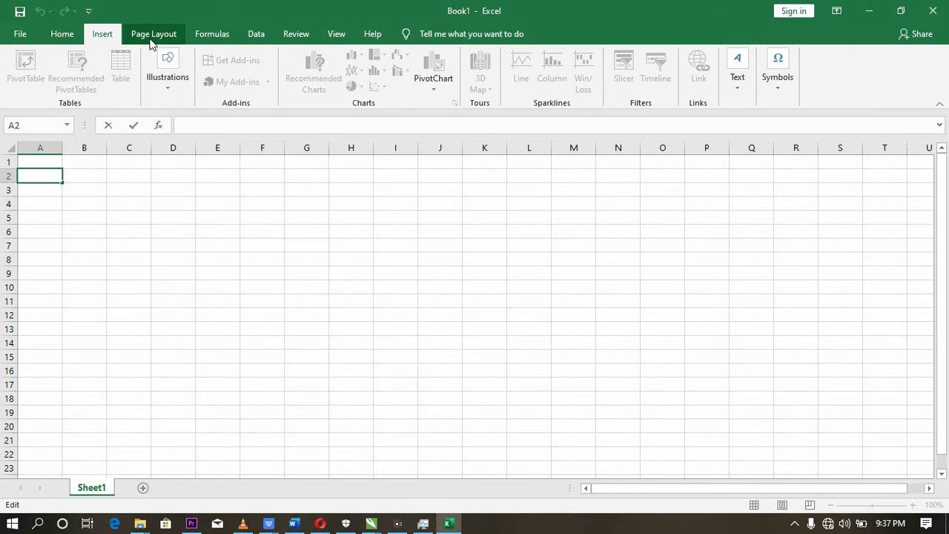
click(217, 38)
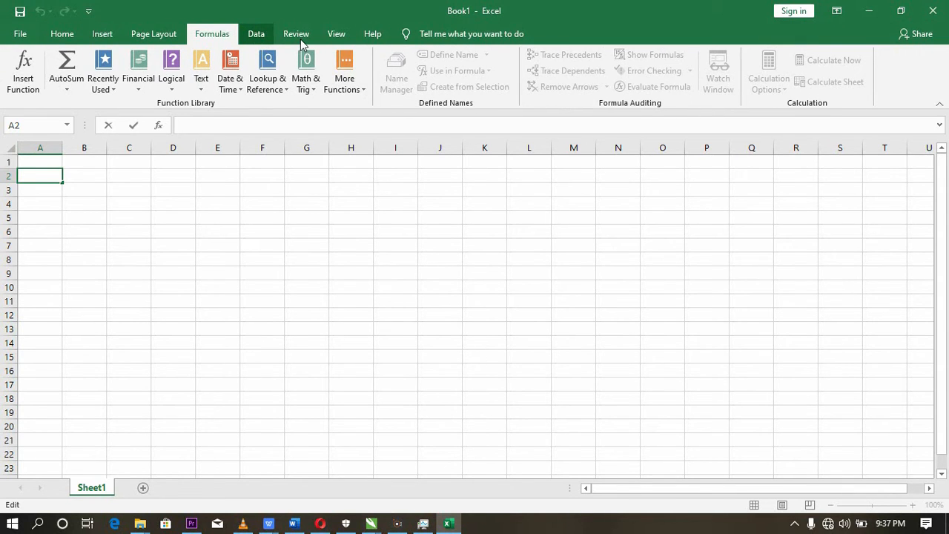
scroll(299, 37, down, 1)
scroll(326, 34, down, 1)
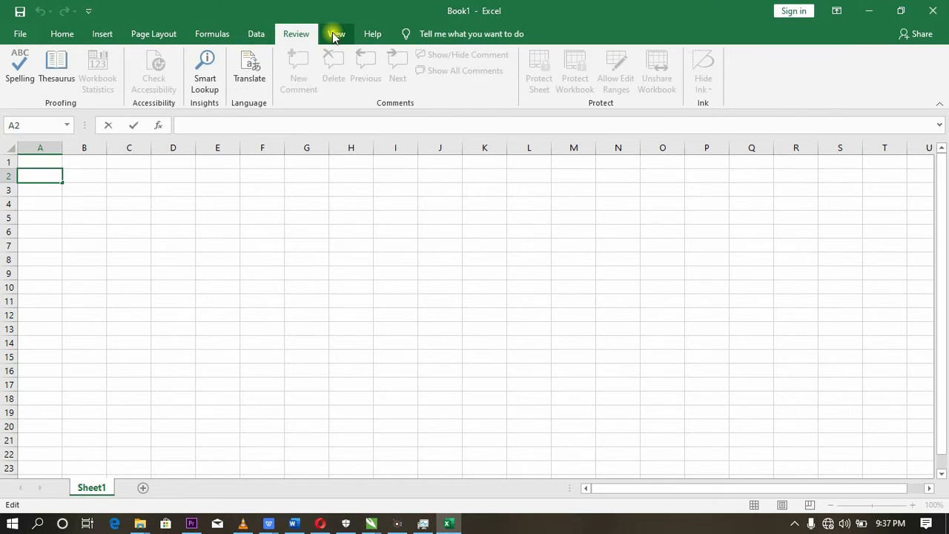
click(335, 35)
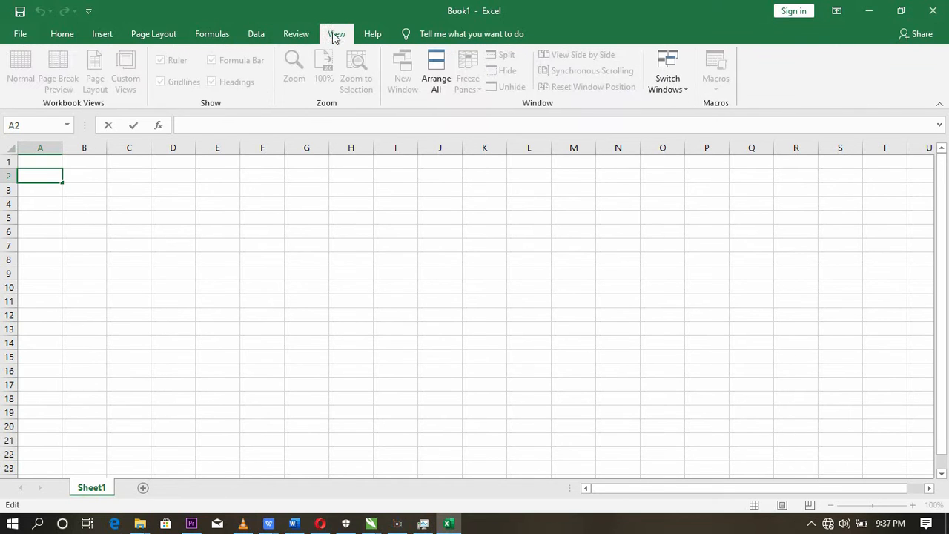
click(15, 40)
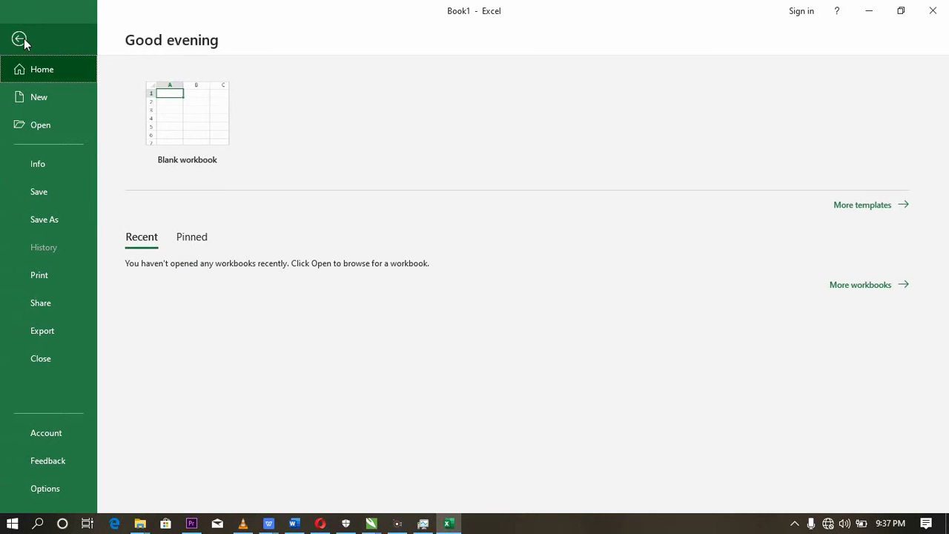
click(19, 39)
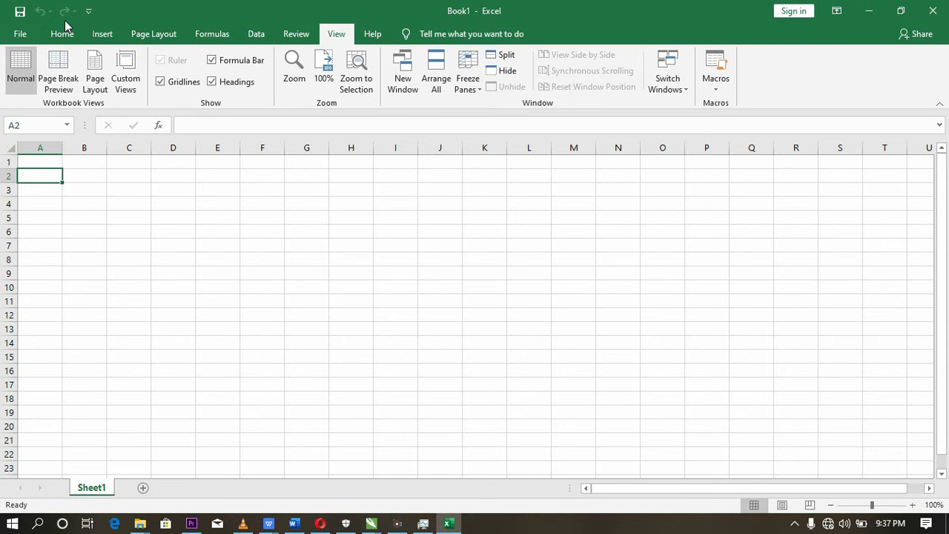
click(64, 33)
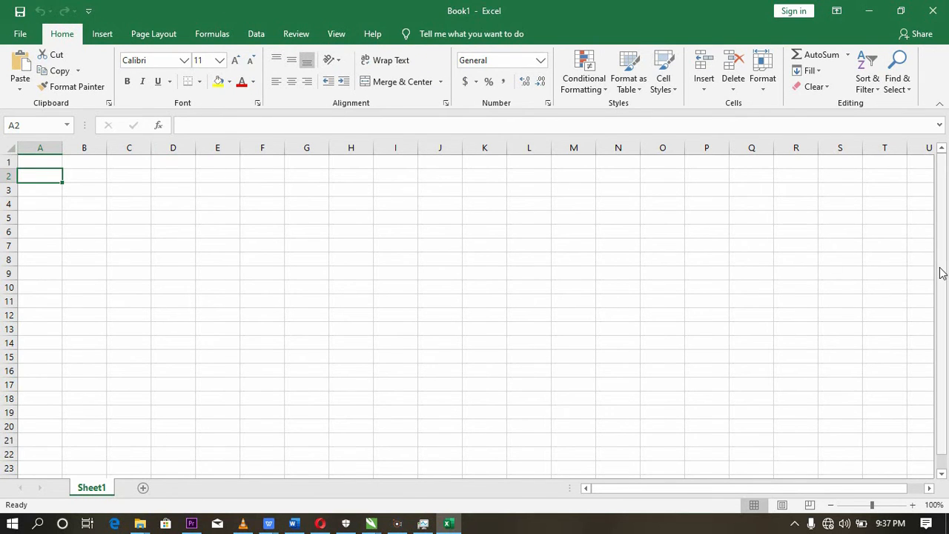
drag(944, 334, 944, 348)
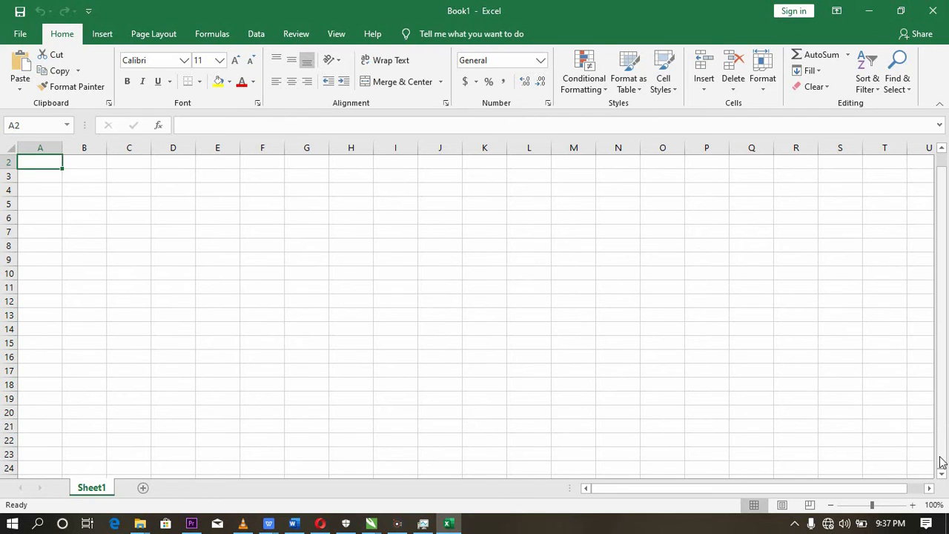
drag(943, 453, 946, 380)
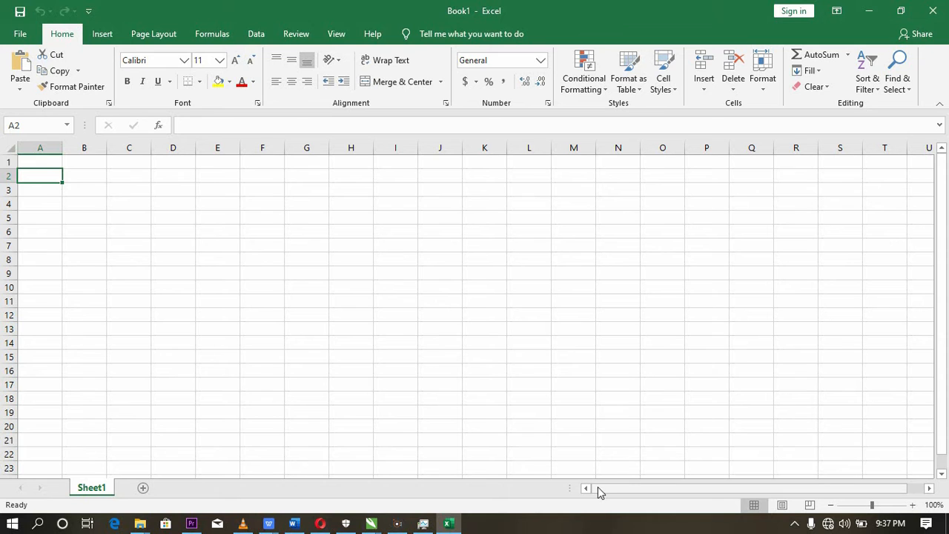
drag(605, 487, 545, 491)
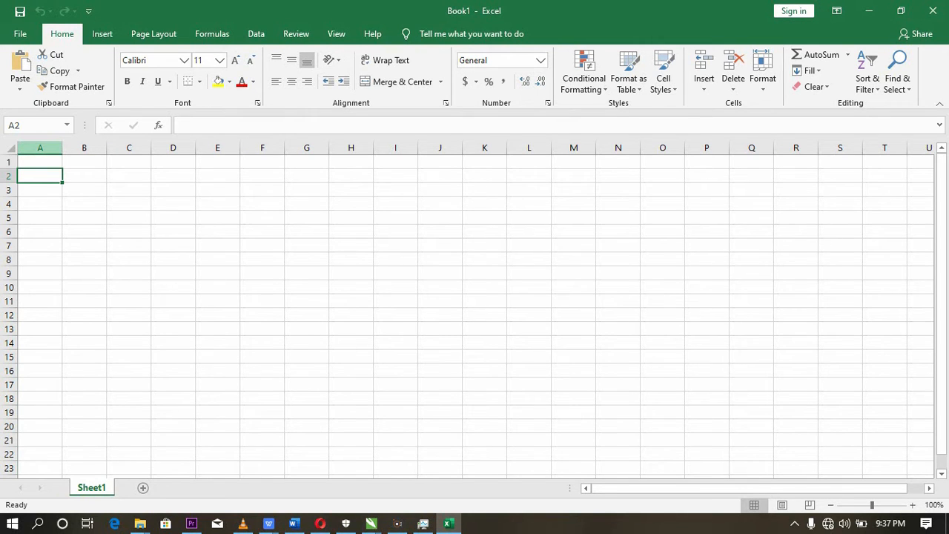
- Select whole columns A to E one after another to examine the column layout, finishing on cell B7
click(44, 148)
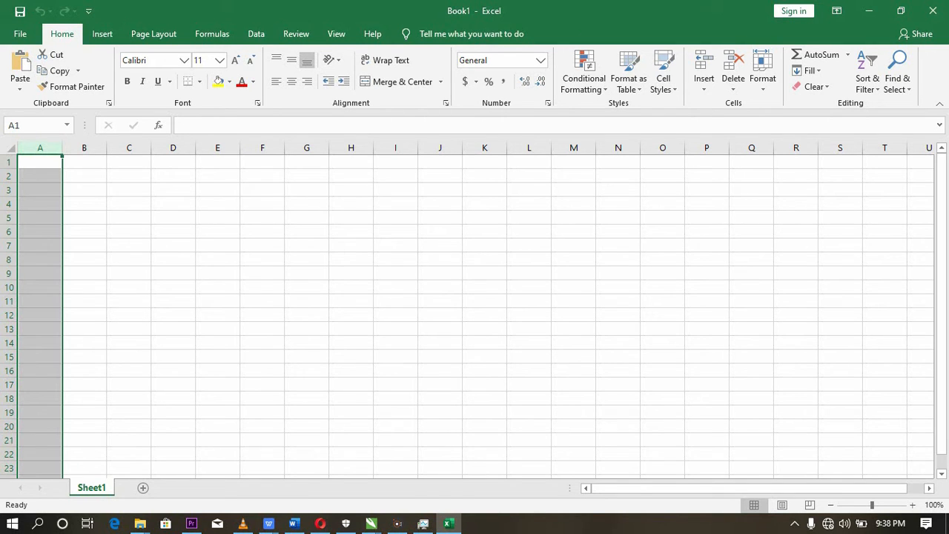
click(46, 161)
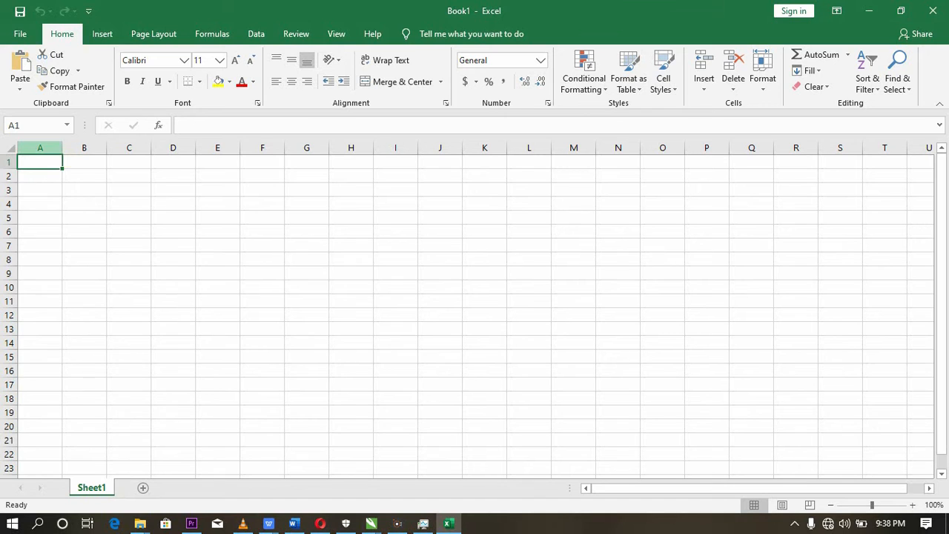
click(50, 148)
click(84, 148)
click(129, 148)
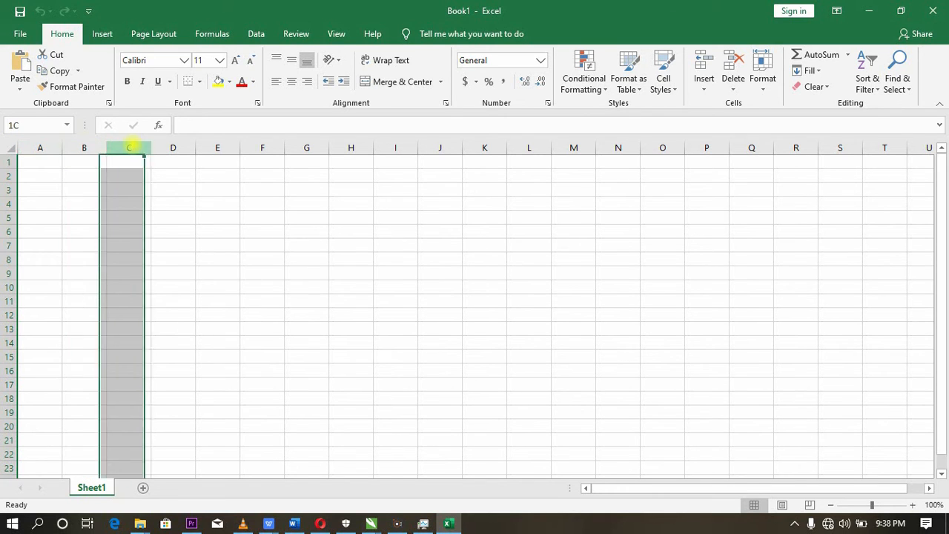
click(173, 147)
click(223, 148)
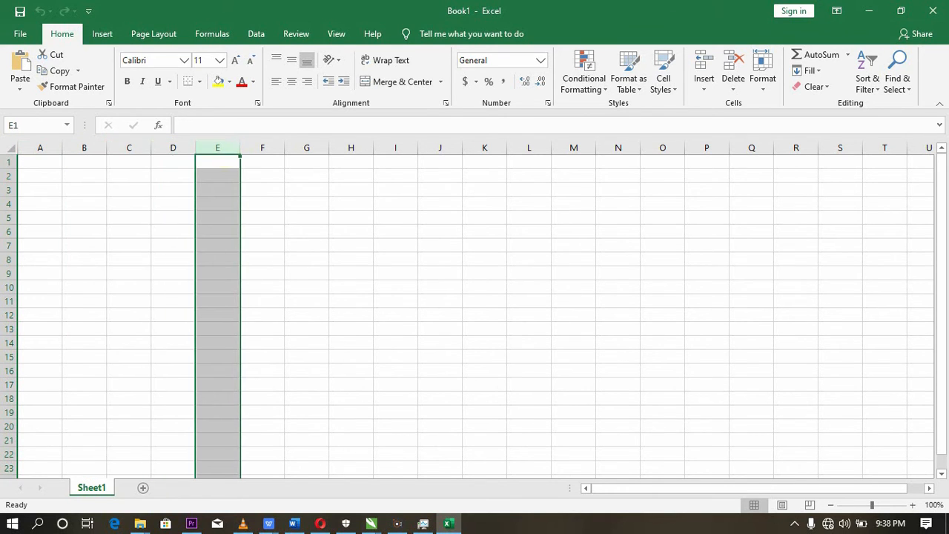
click(95, 243)
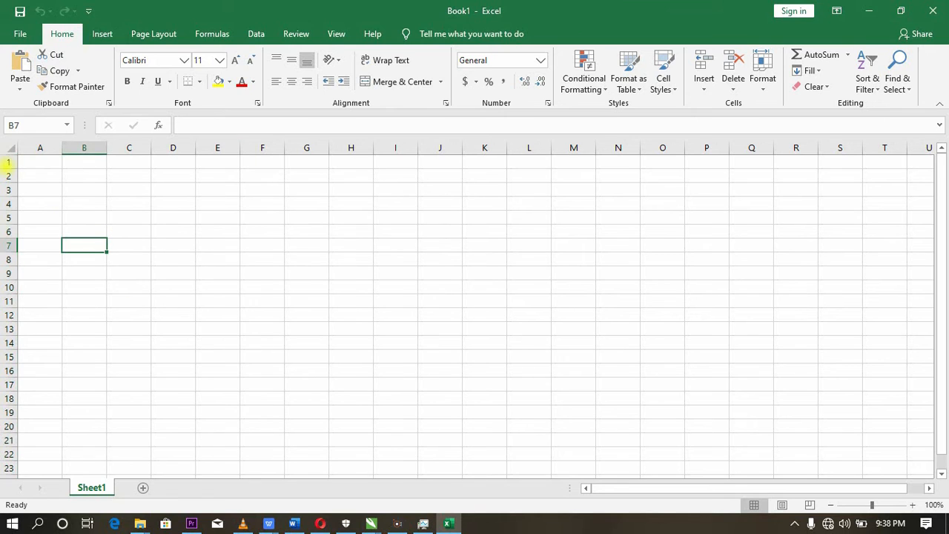
- Select whole rows 1, 2, 3 and 5 one after another to examine the row layout, finishing on cell C9
drag(9, 168, 9, 164)
click(9, 161)
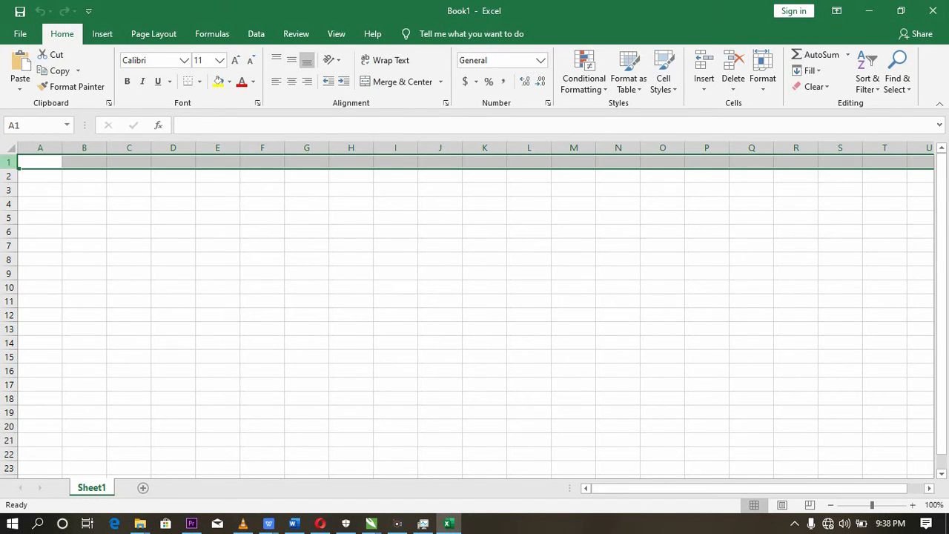
click(9, 176)
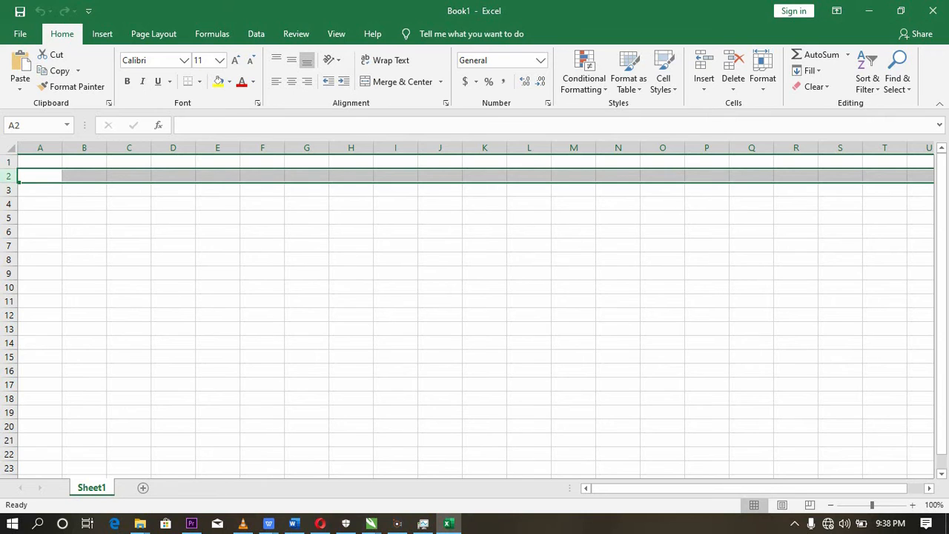
click(8, 190)
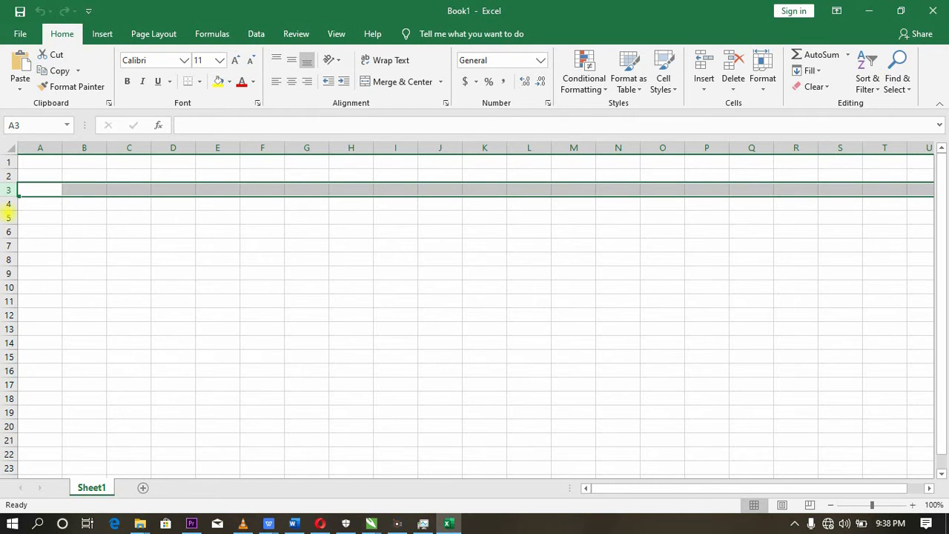
click(9, 217)
click(128, 269)
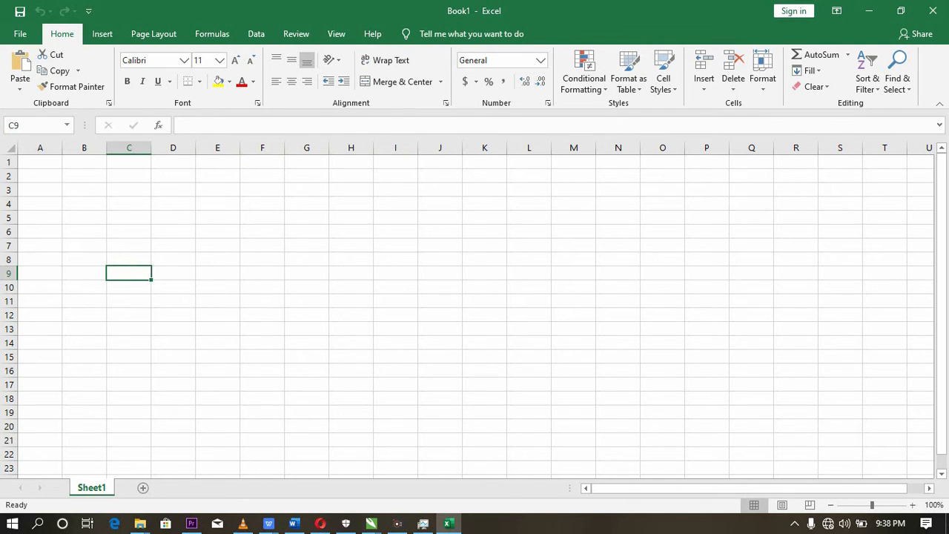
- Select single cells in turn, including C1, A1, B3 and D2, to examine how cell references are formed
click(114, 161)
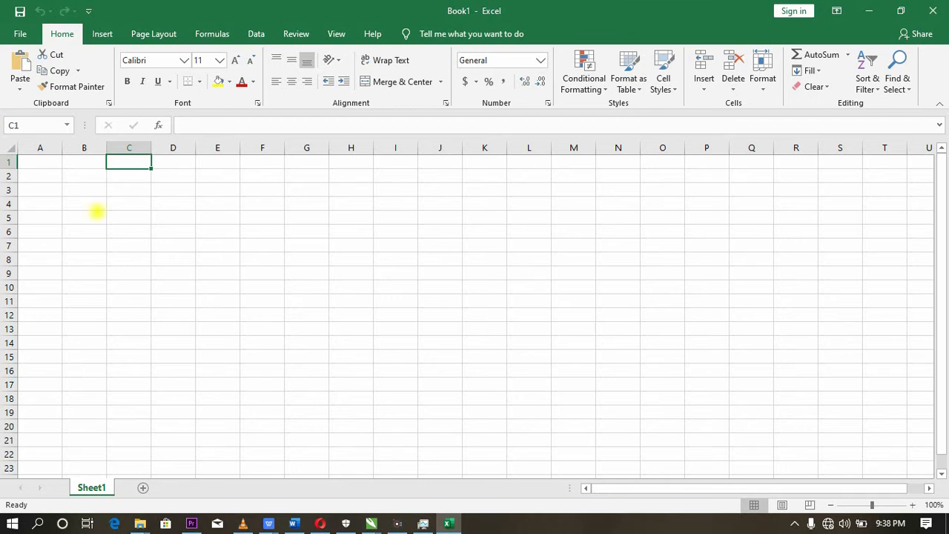
click(97, 213)
click(47, 159)
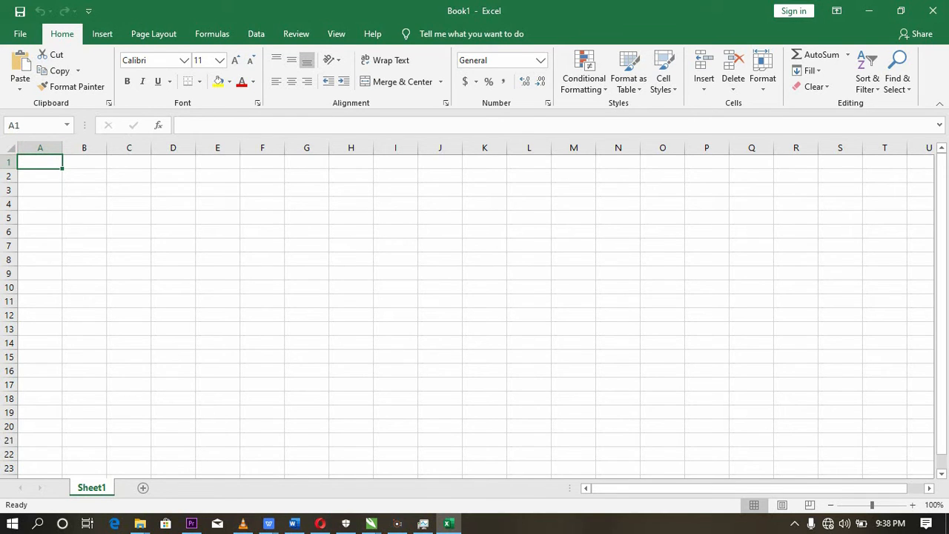
click(86, 184)
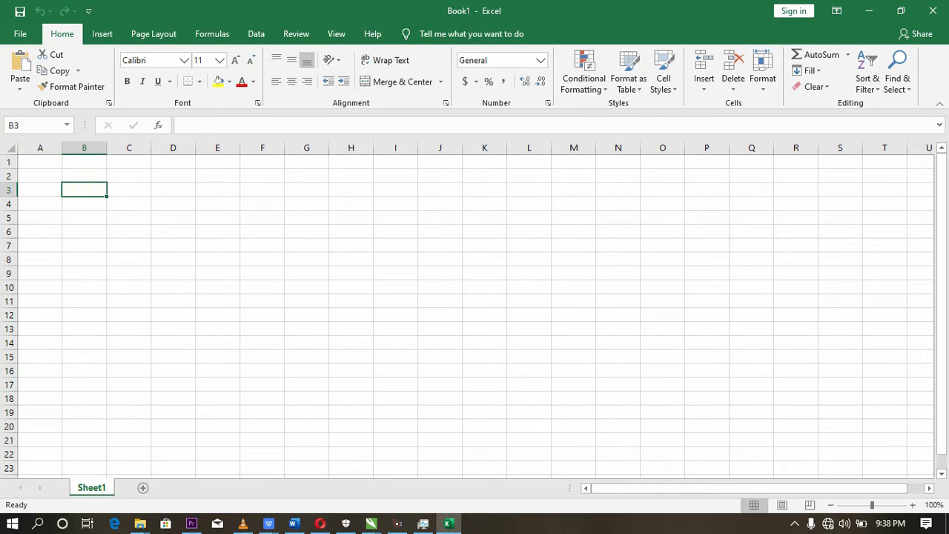
click(34, 162)
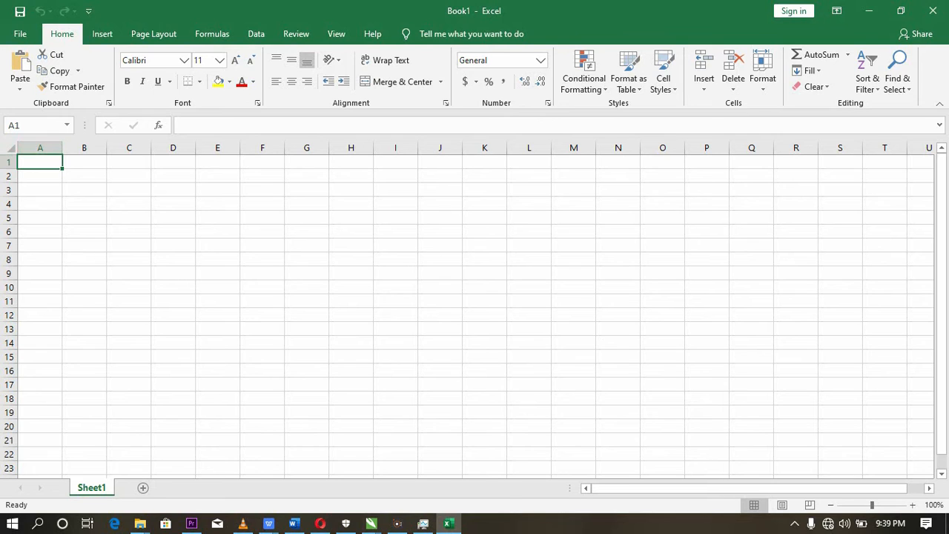
click(183, 175)
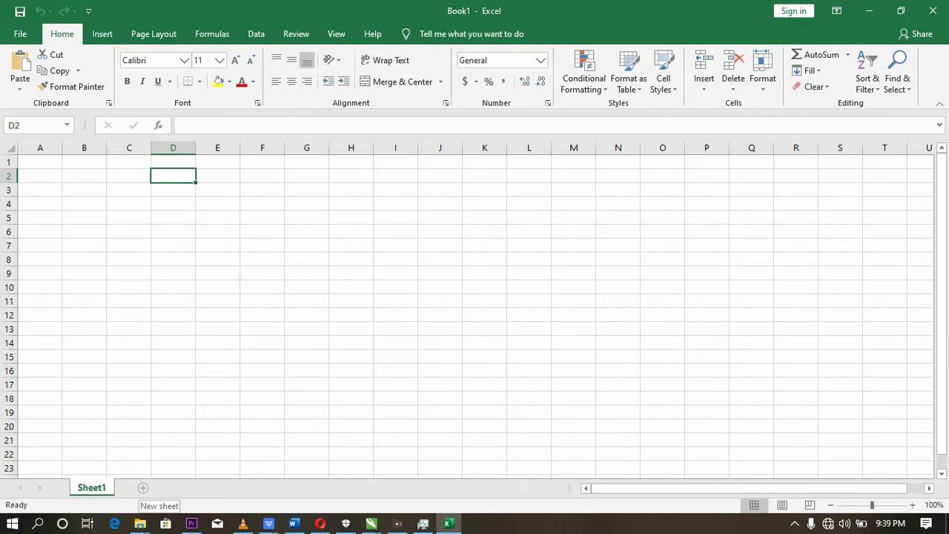
- Add three new worksheets after Sheet1
click(143, 487)
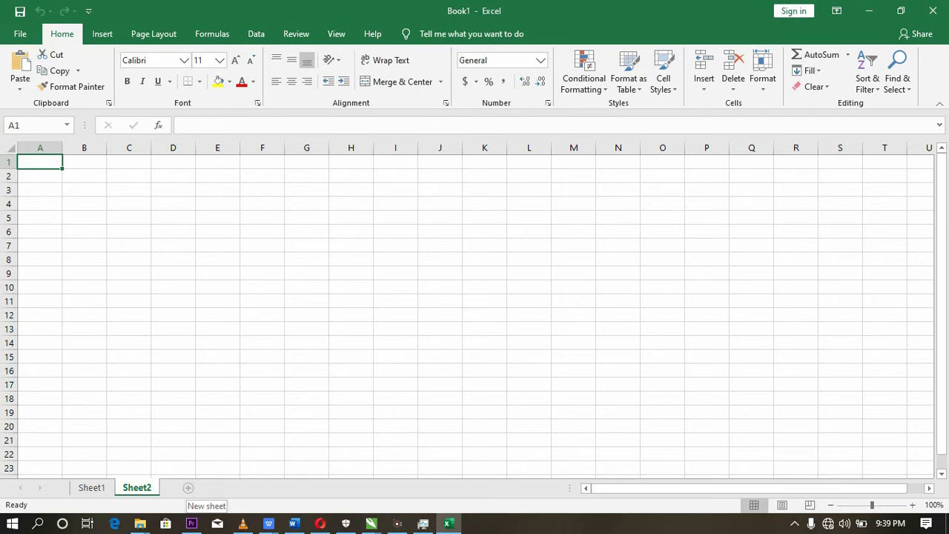
click(188, 487)
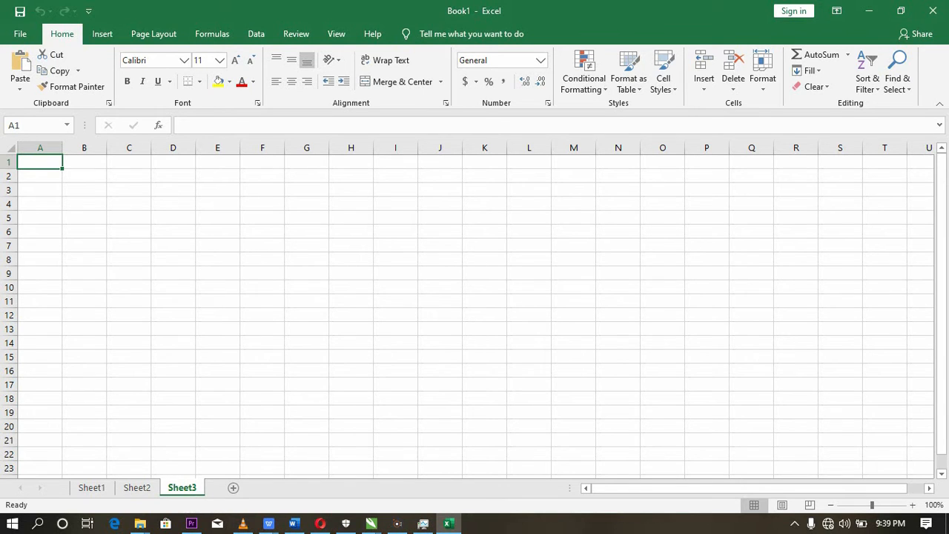
click(232, 488)
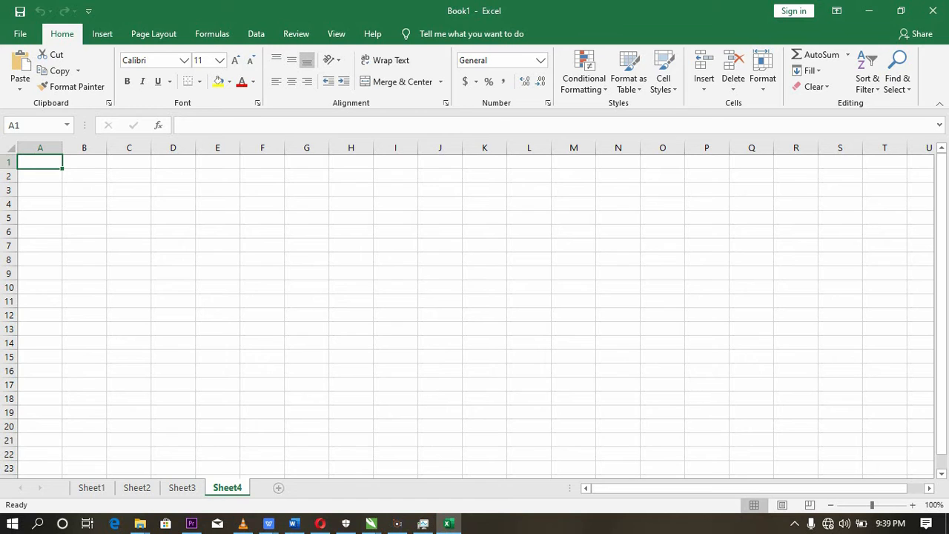
- Add more worksheets one after another after Sheet4, continuing past Sheet10
click(278, 488)
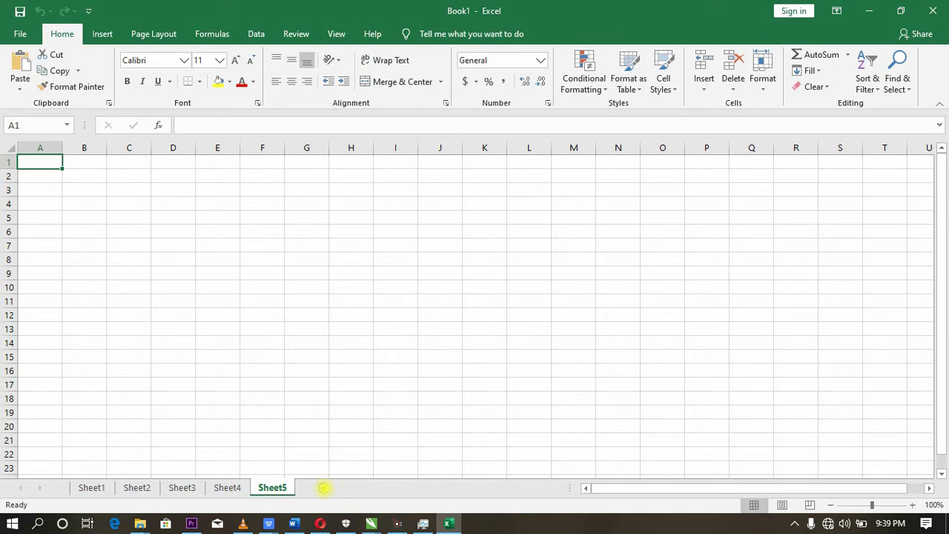
click(323, 488)
click(368, 488)
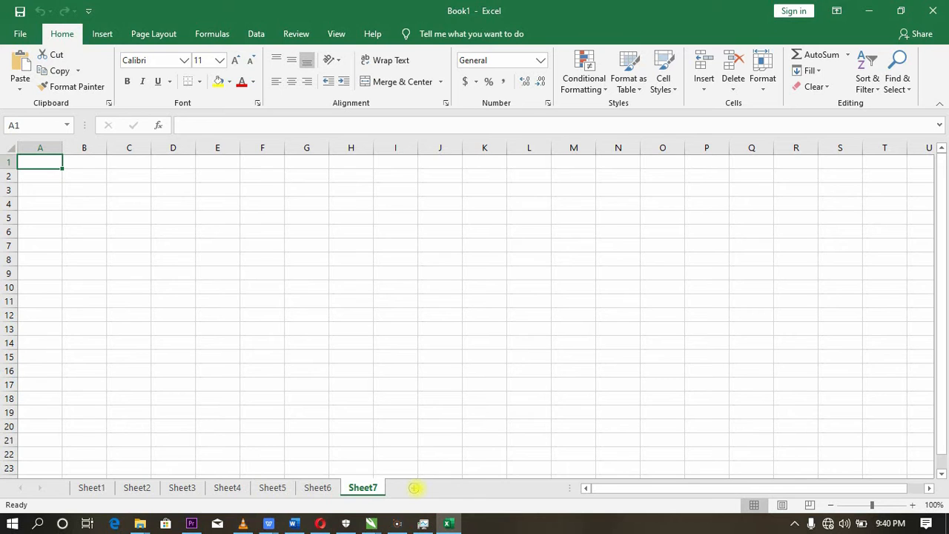
click(414, 488)
click(459, 488)
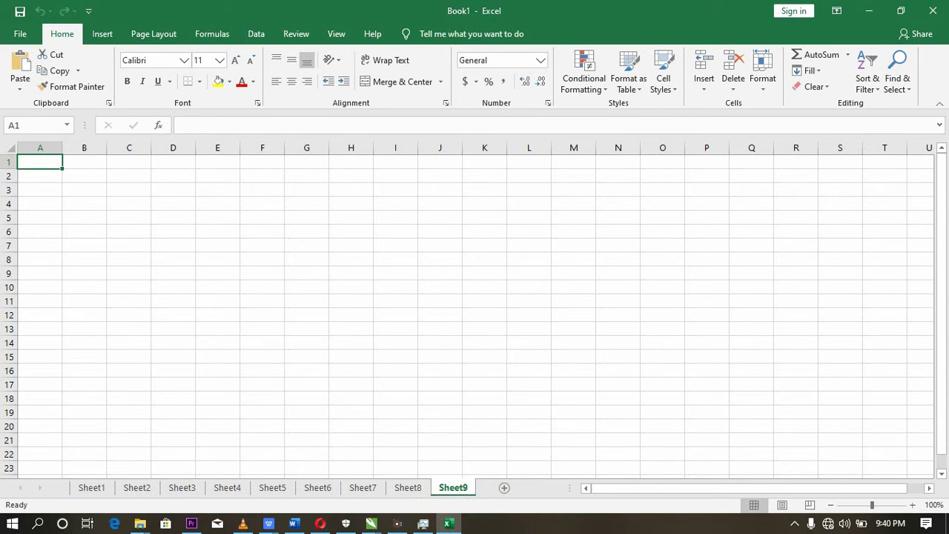
click(535, 488)
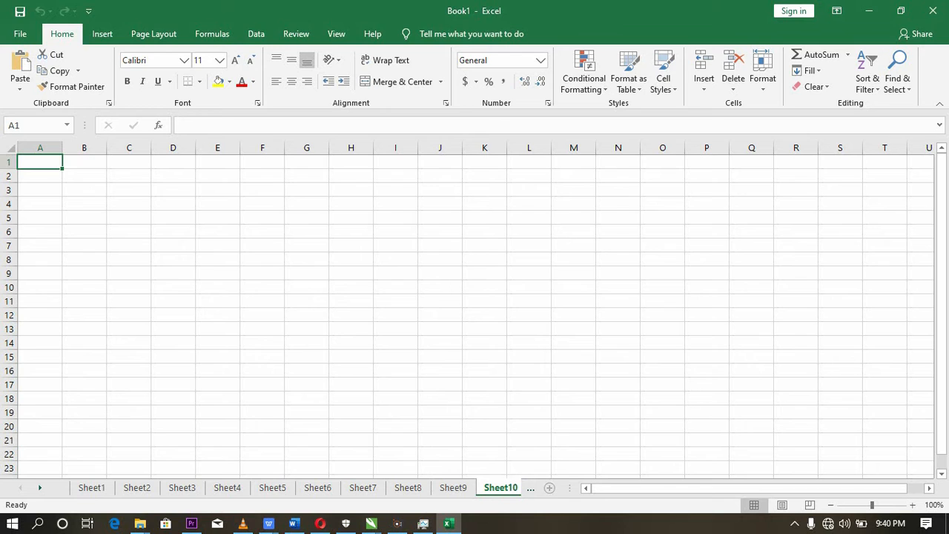
click(548, 488)
click(549, 487)
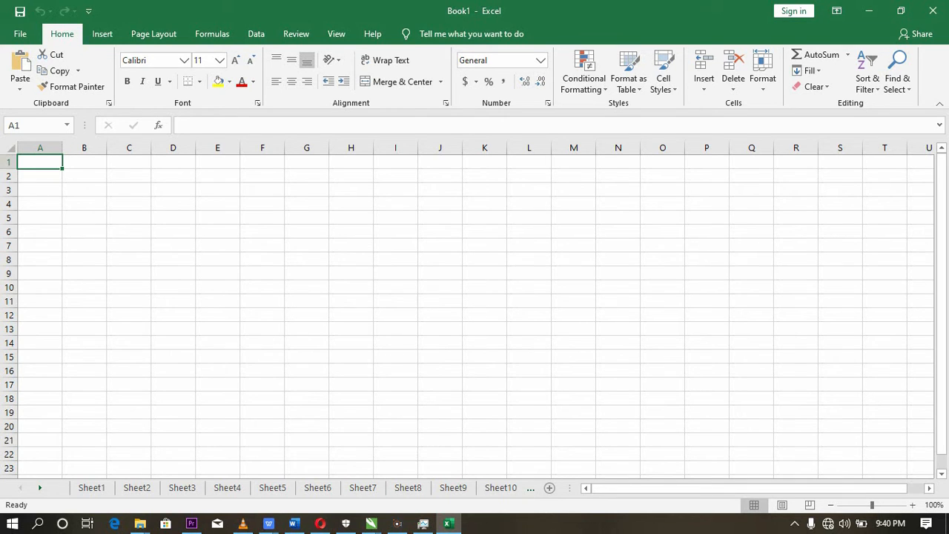
- Enter a minus sign in cell B2 as the subtraction operator, pick cell B3 as its reference, and clear the entry
click(208, 203)
click(112, 176)
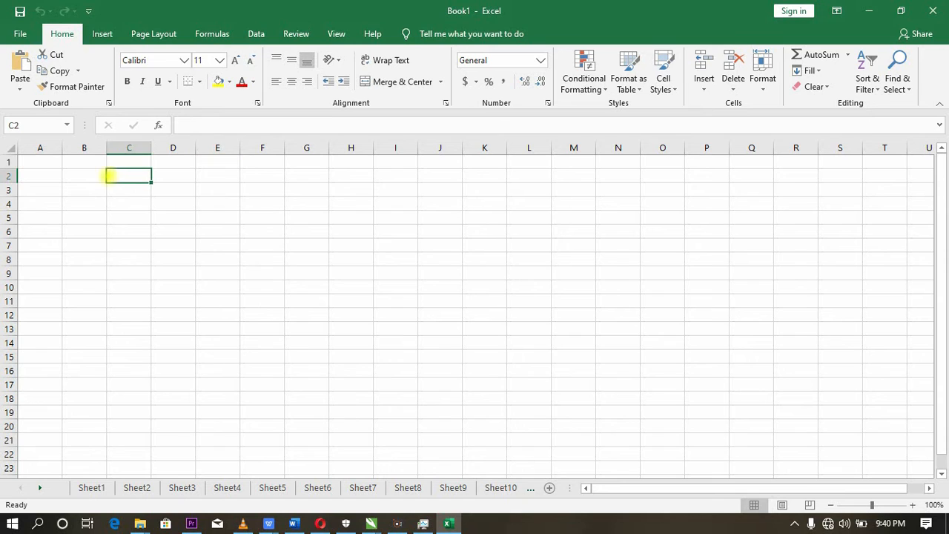
click(83, 174)
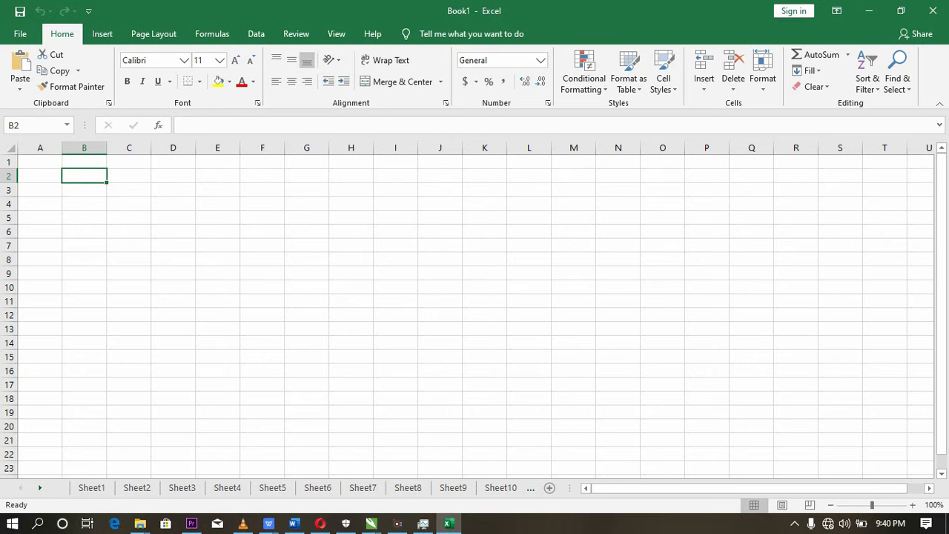
text(-)
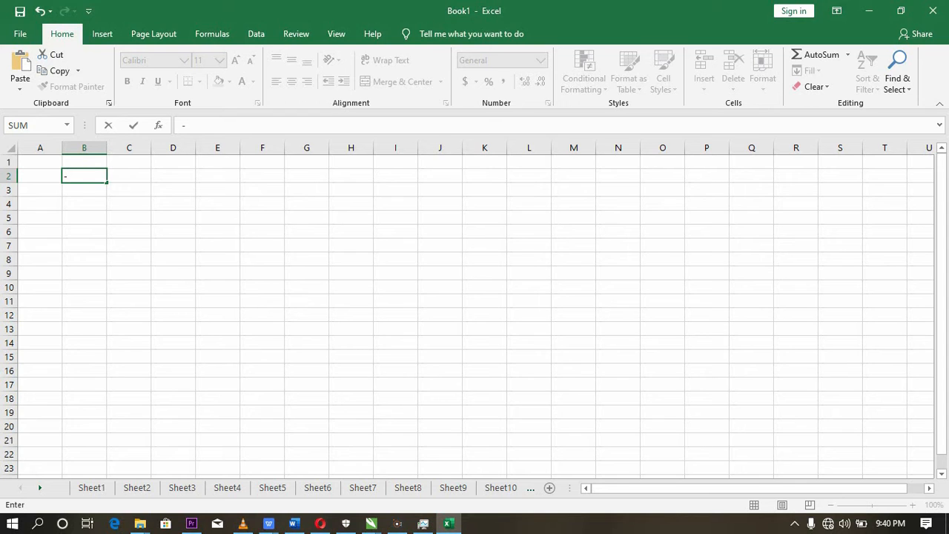
click(85, 189)
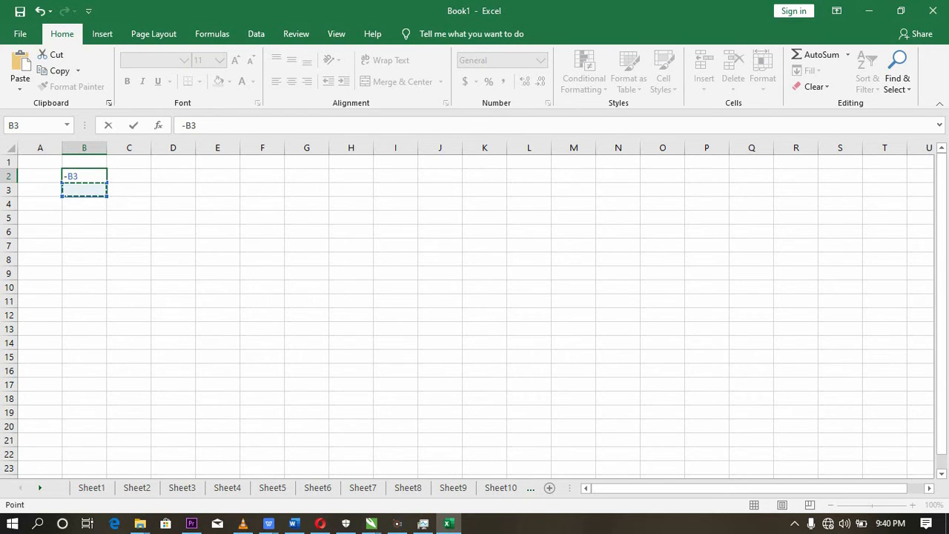
key(BackSpace)
key(BackSpace)
key(BackSpace)
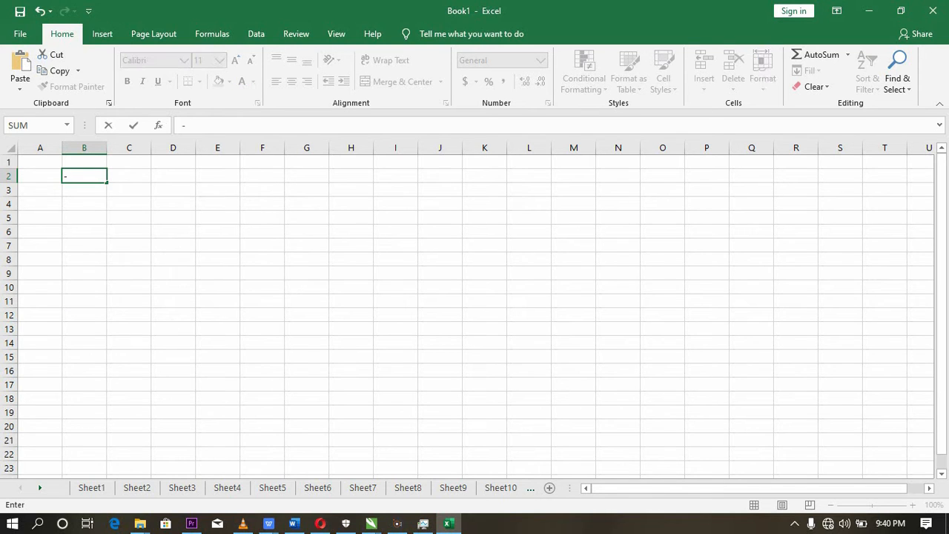
key(BackSpace)
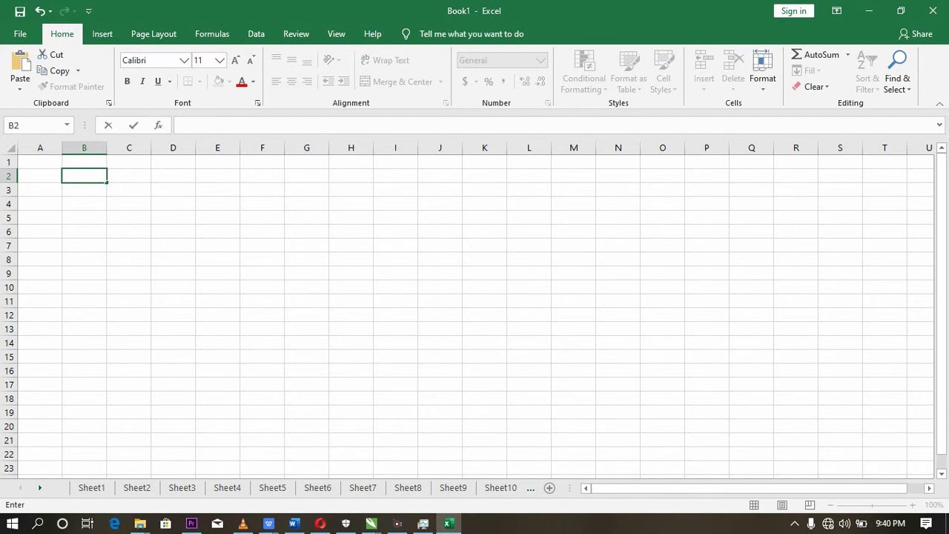
- Enter an asterisk in cell B4 as the multiplication operator and clear the entry
click(78, 203)
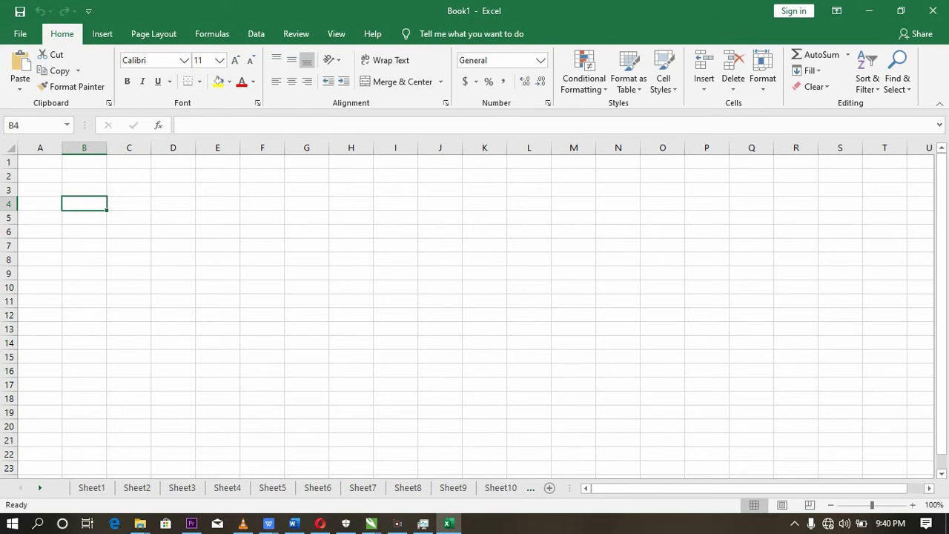
text(*)
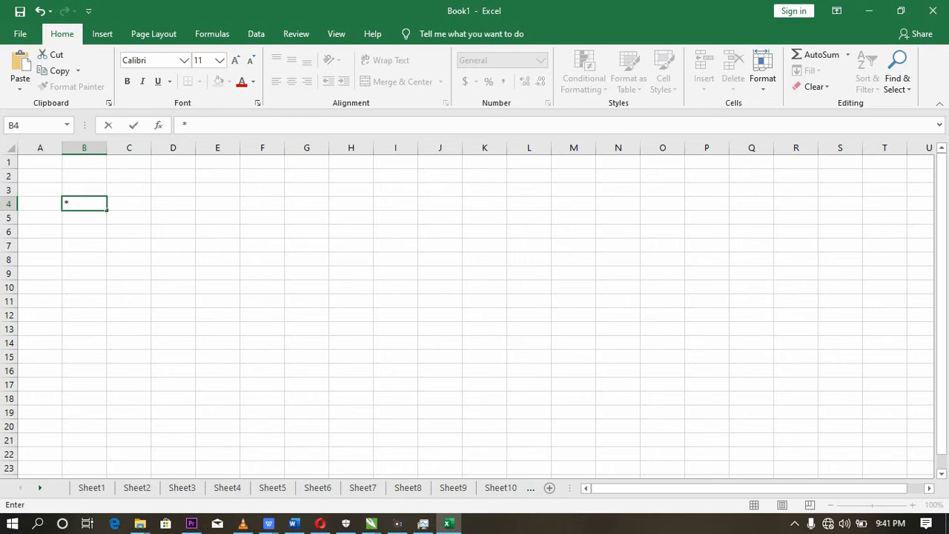
key(BackSpace)
key(Return)
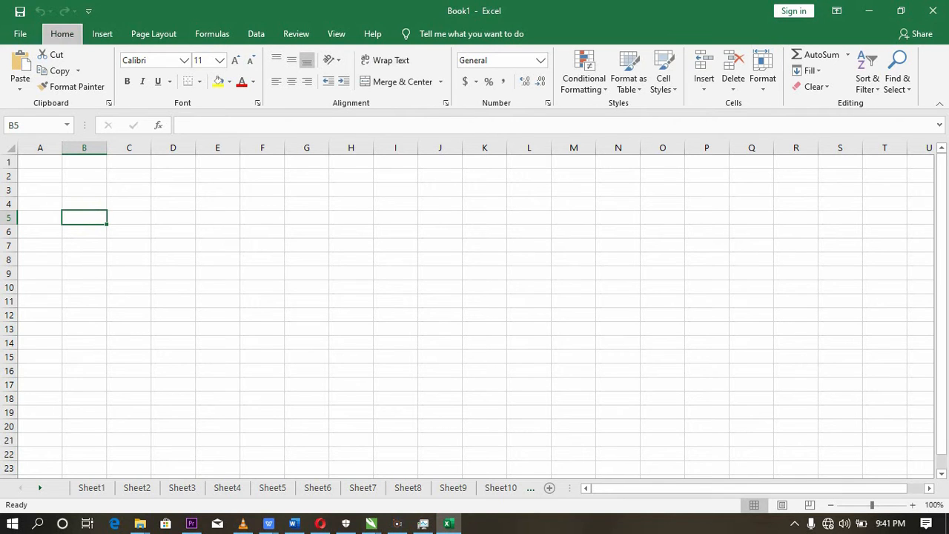
key(alt)
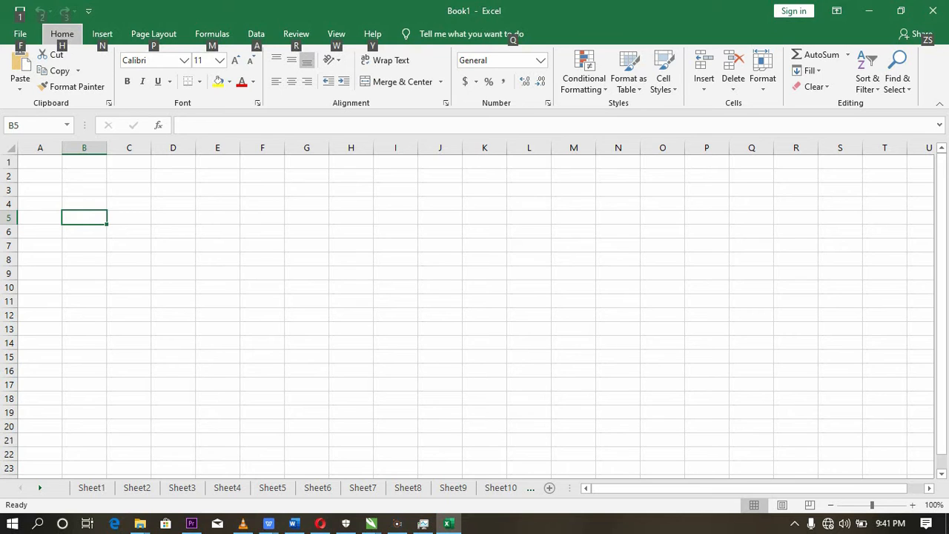
- Write the division formula =12/2 in cell C2 to demonstrate the operators, and clear the cell again
click(148, 191)
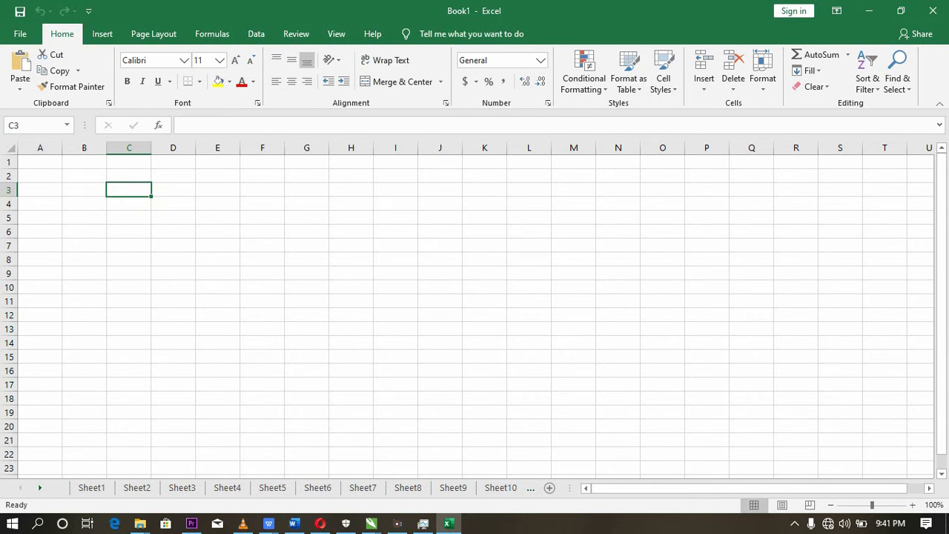
click(134, 177)
text(=)
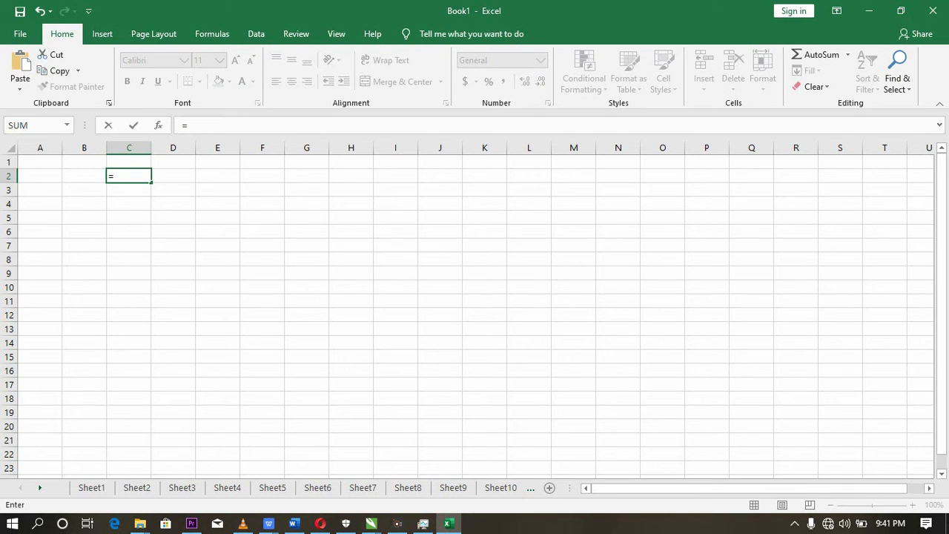
text(12/2)
key(BackSpace)
key(BackSpace)
key(BackSpace)
key(BackSpace)
key(BackSpace)
text(=)
key(BackSpace)
key(BackSpace)
key(BackSpace)
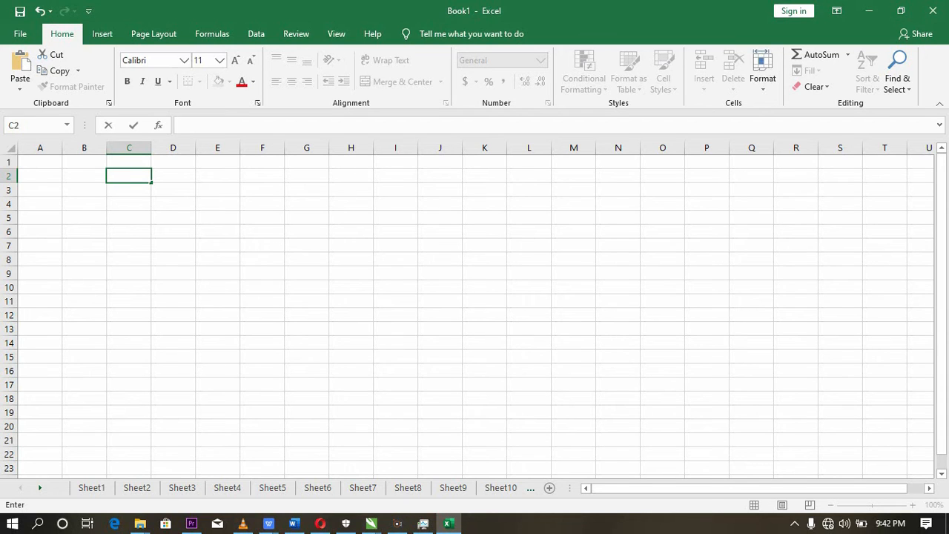
- Enter the numbers 1 to 9 down column B, one per cell from B1 to B9
click(85, 176)
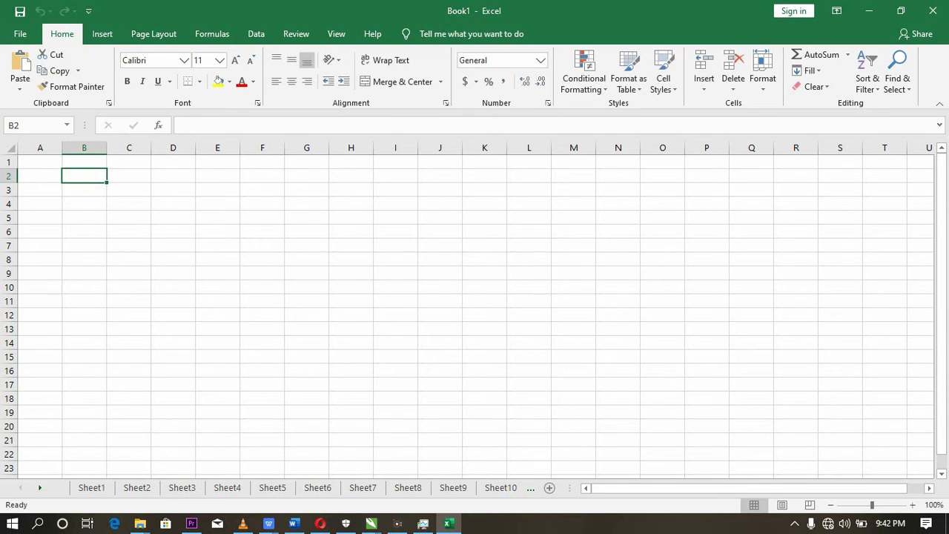
key(Up)
text(1)
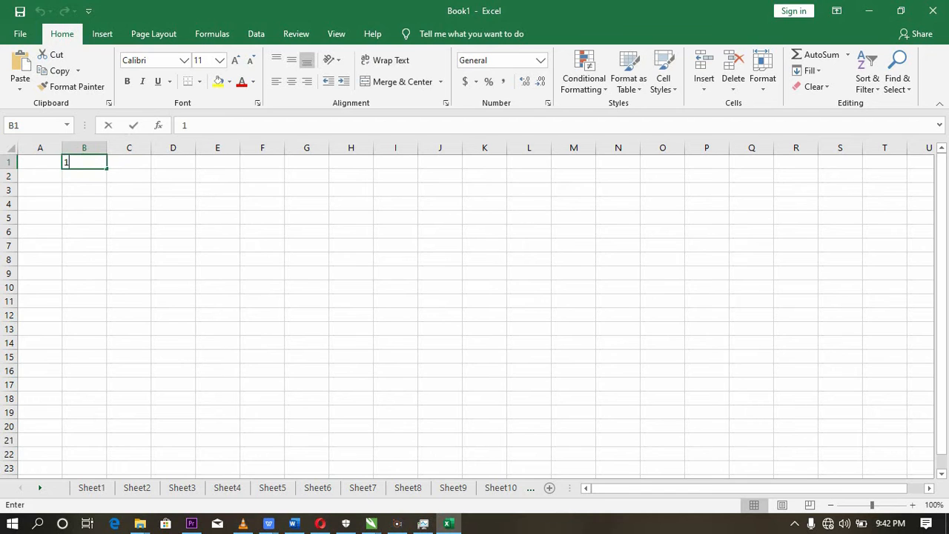
key(Return)
text(2)
key(Return)
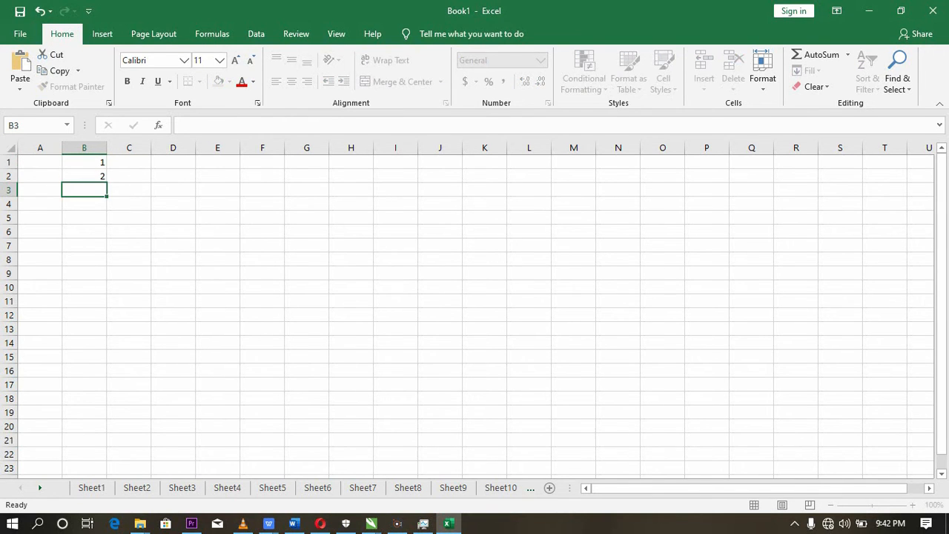
text(3)
key(Return)
text(4)
key(Return)
text(5)
key(Return)
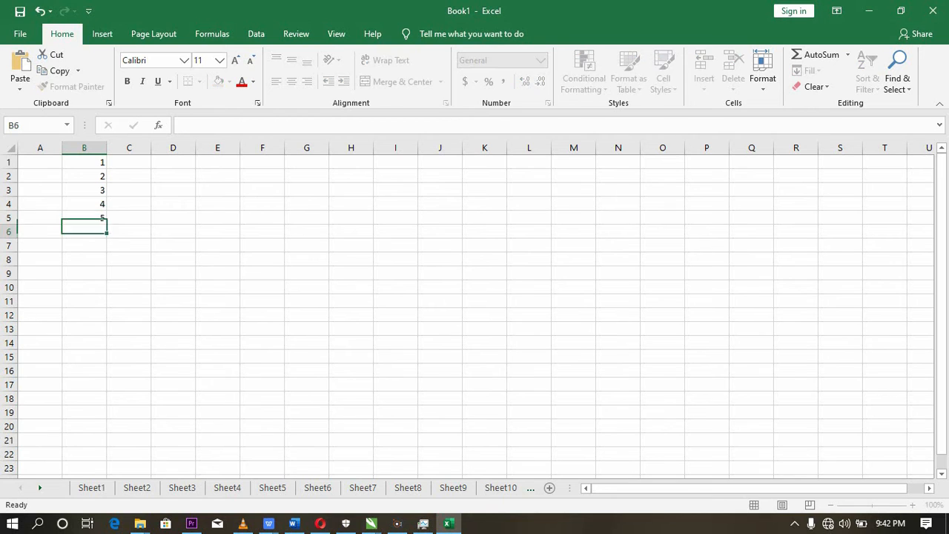
text(6)
key(Return)
text(7)
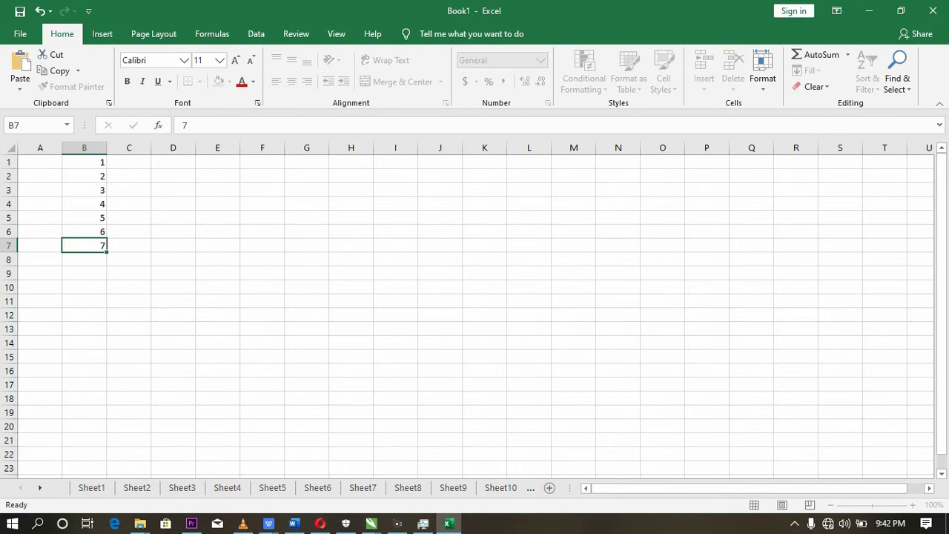
key(Return)
text(8)
key(Return)
text(9)
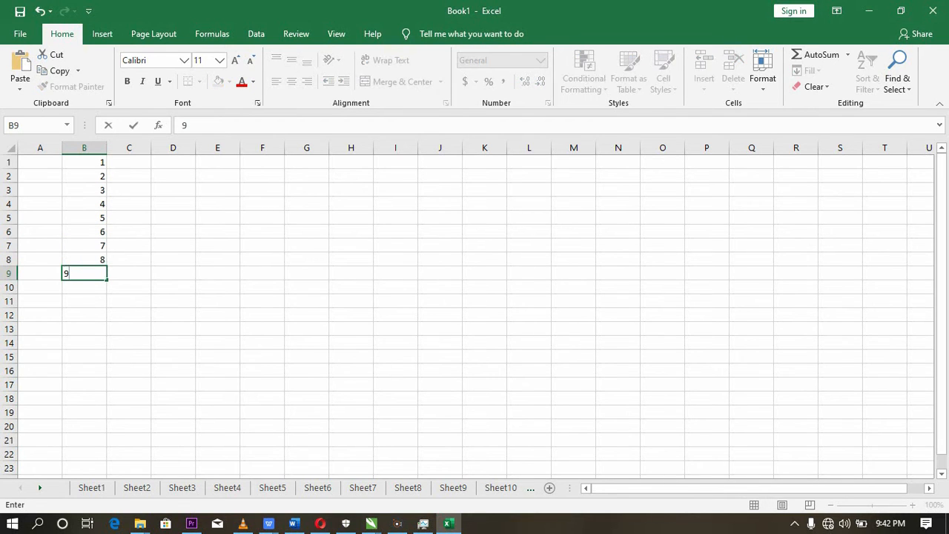
key(Return)
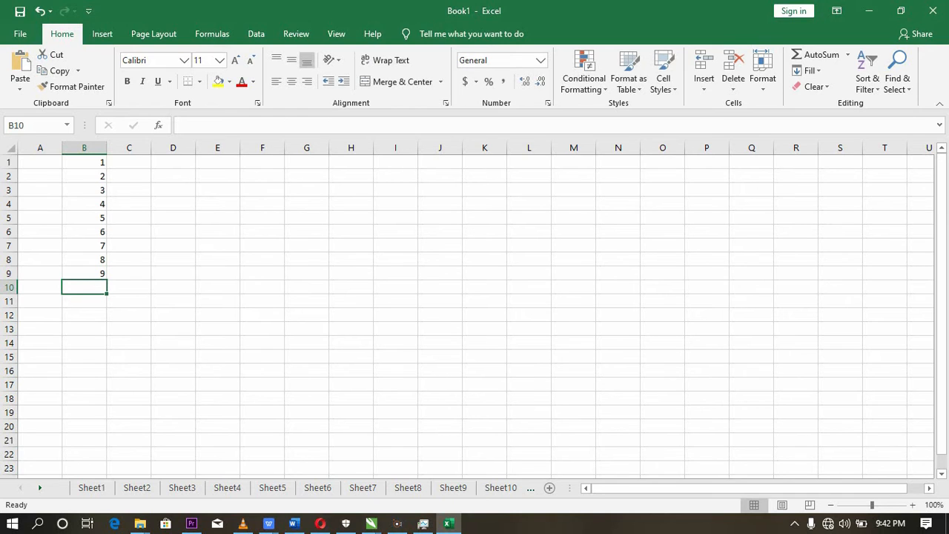
- Select the filled cells of column B one after another from B1 down to B9 to examine their values and references
click(217, 202)
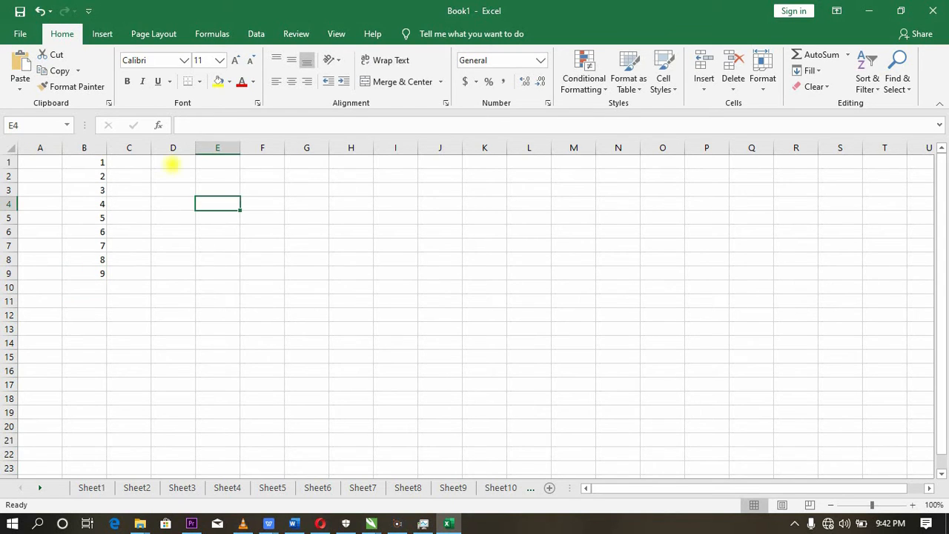
click(169, 163)
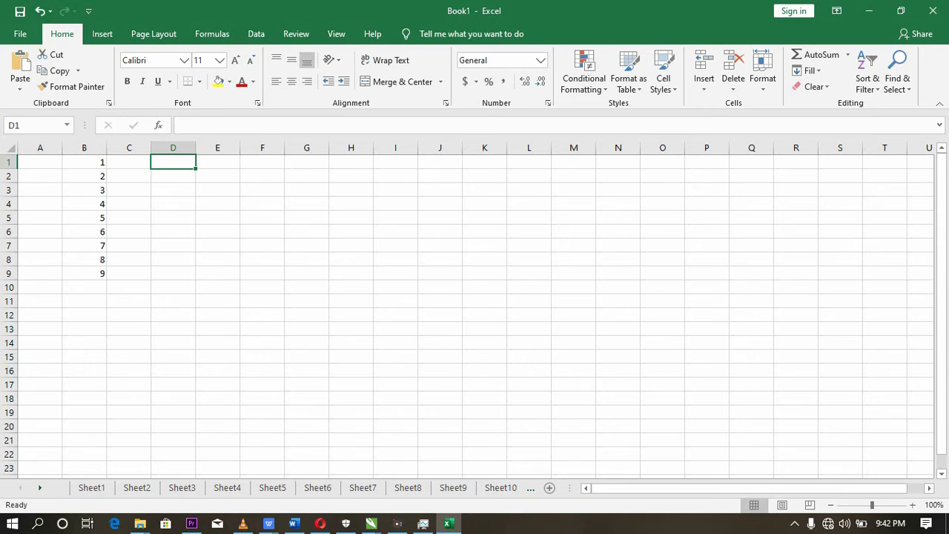
click(96, 287)
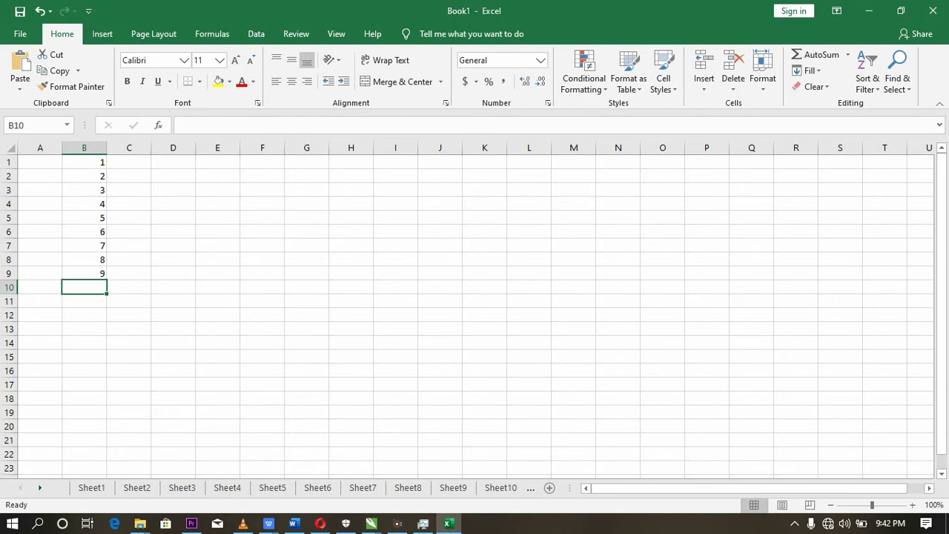
click(89, 190)
click(92, 163)
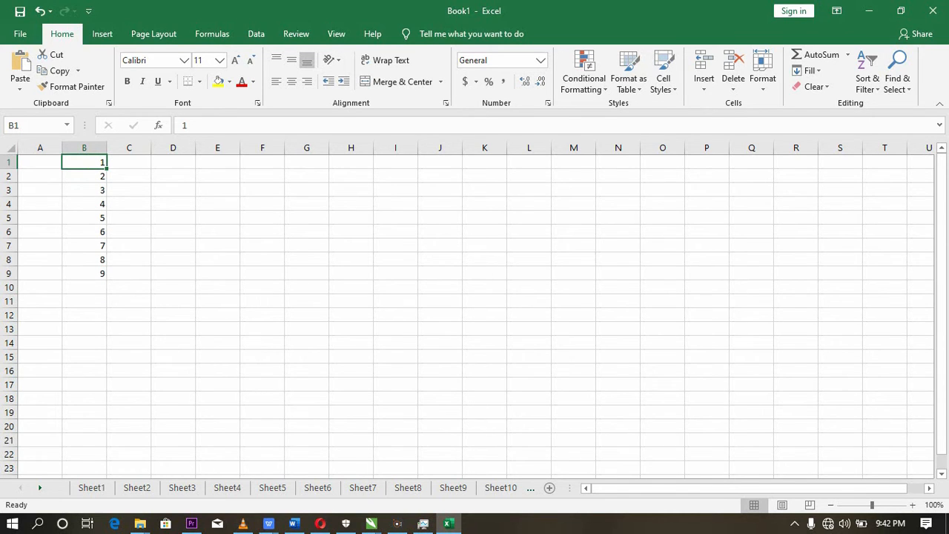
click(80, 175)
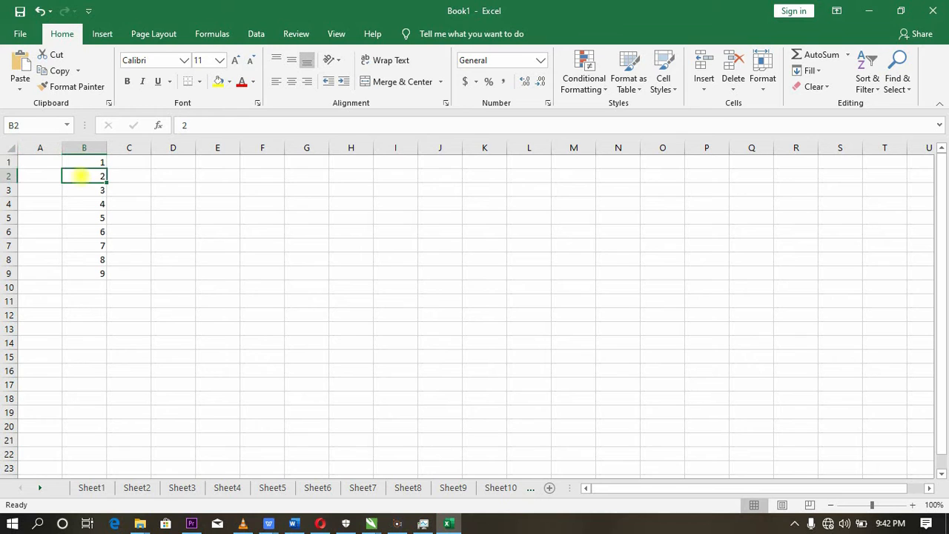
click(80, 202)
click(80, 190)
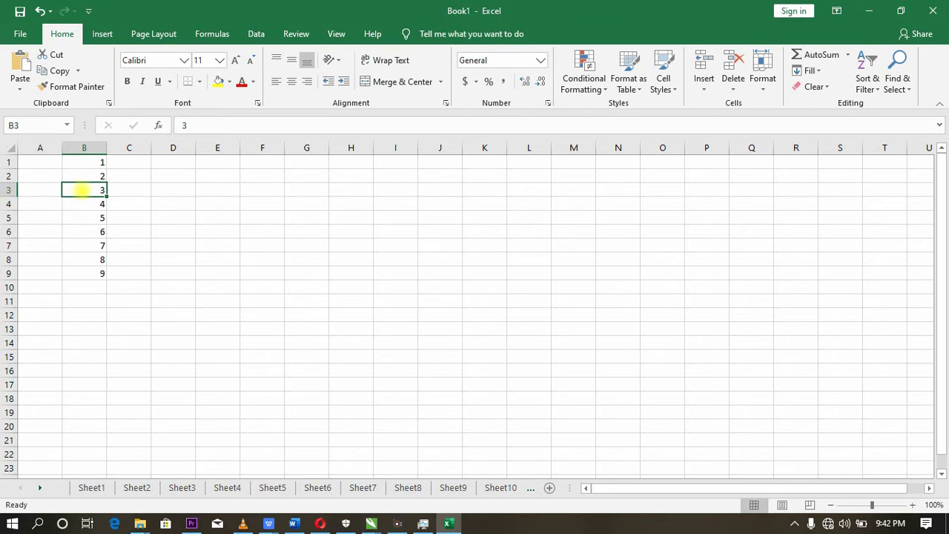
click(83, 203)
click(85, 218)
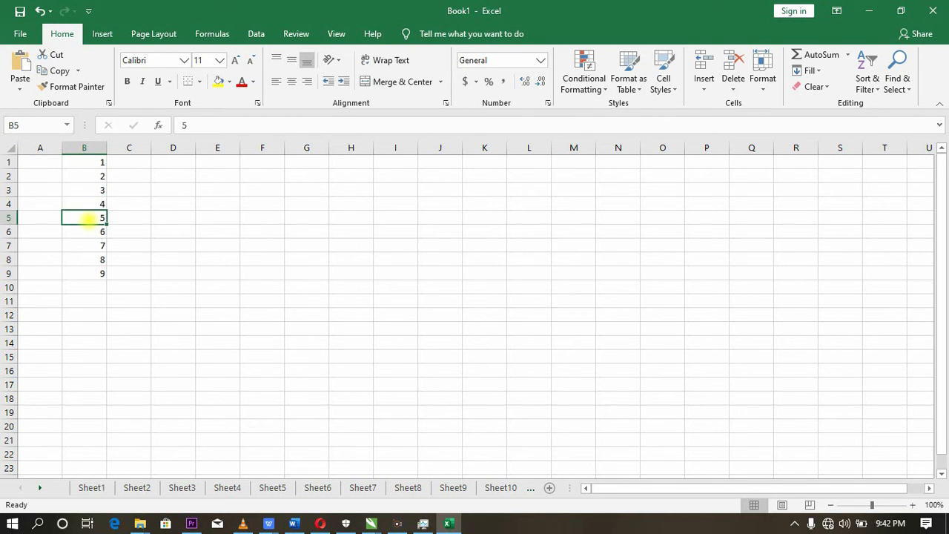
click(89, 232)
click(87, 247)
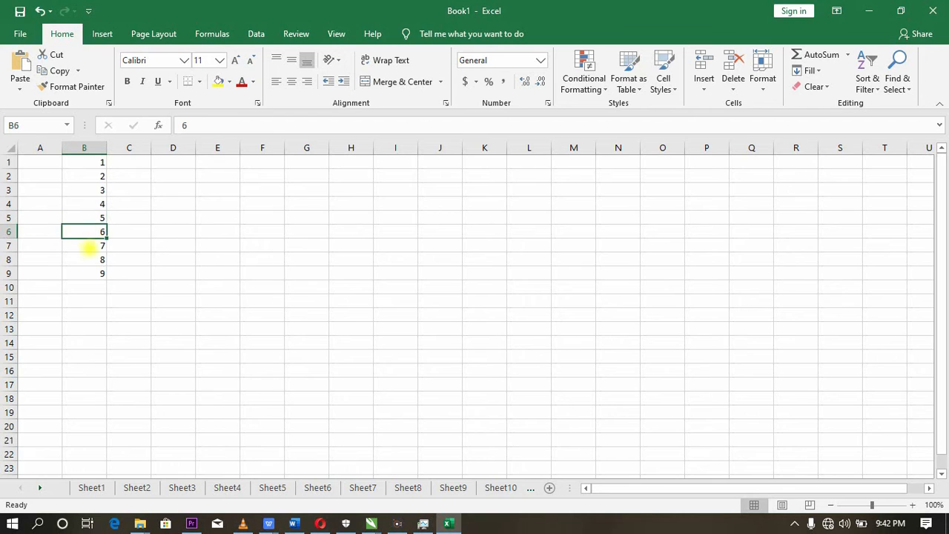
click(87, 259)
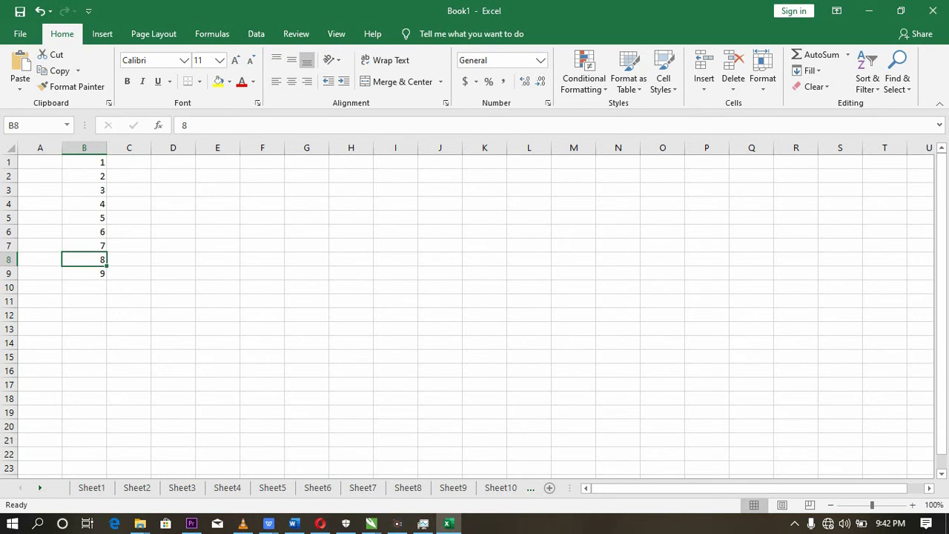
click(86, 273)
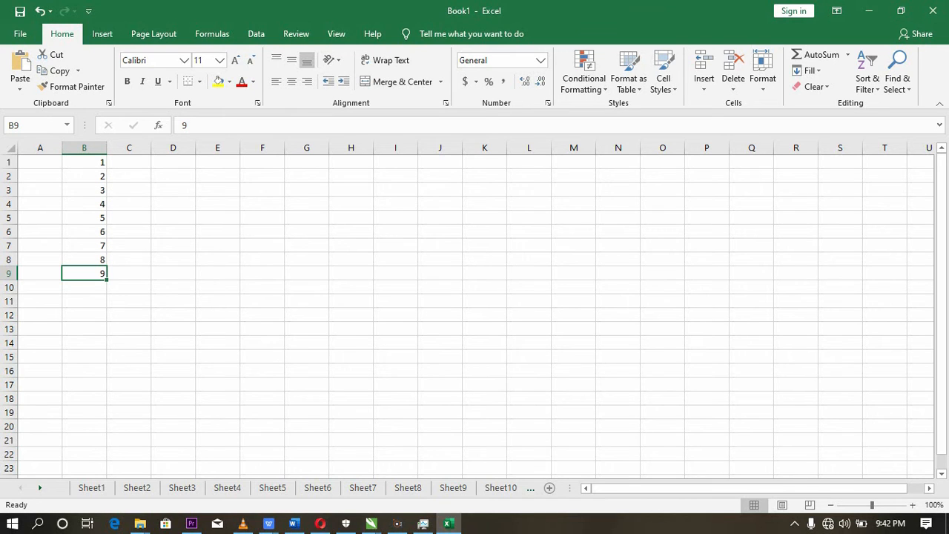
- Enter the formula =(b1+b2+b3+b4+b5+b6+b7+b8+b9) in cell B10 to add the column's numbers cell by cell
click(78, 287)
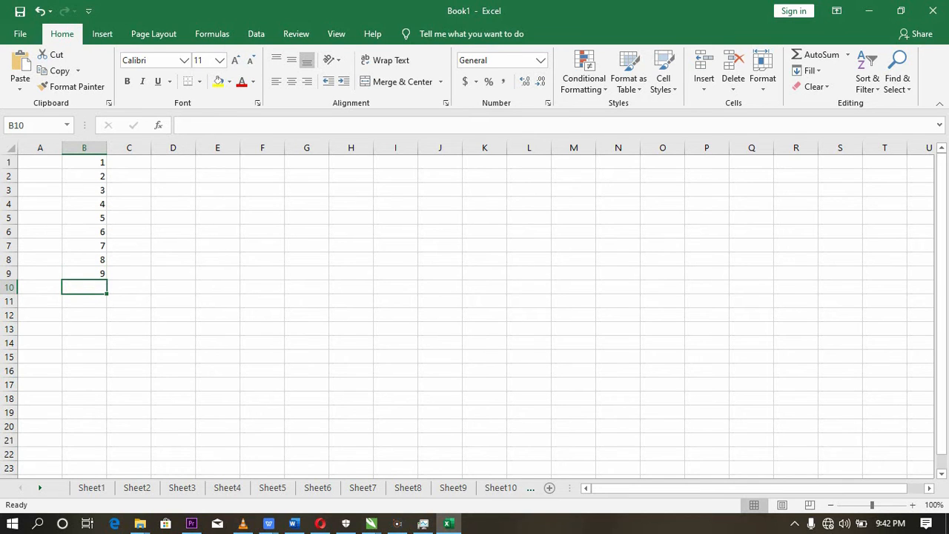
text(=)
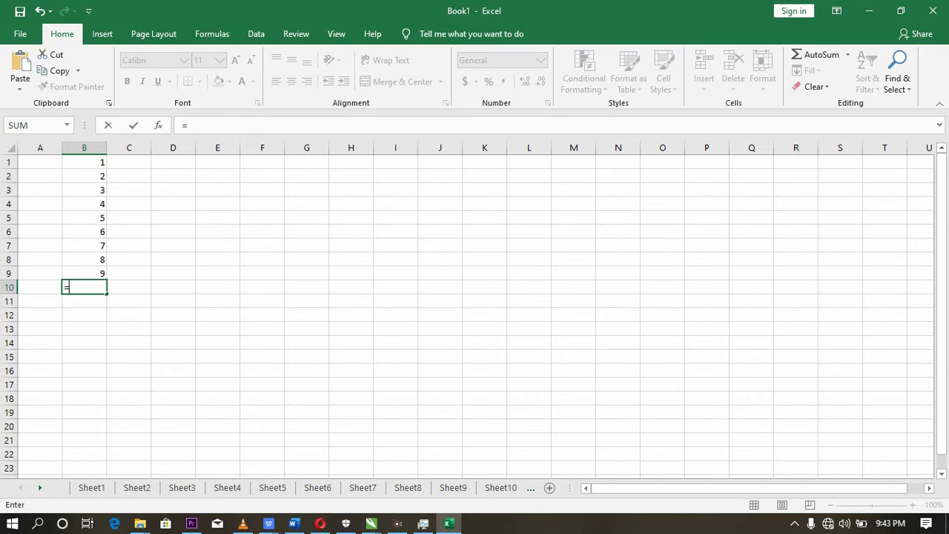
text(()
text(b1+)
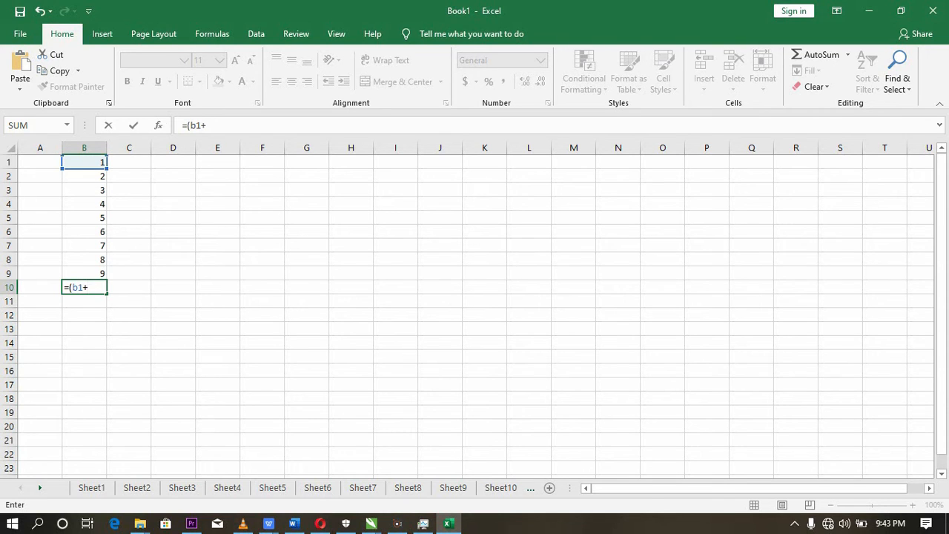
text(b2+b)
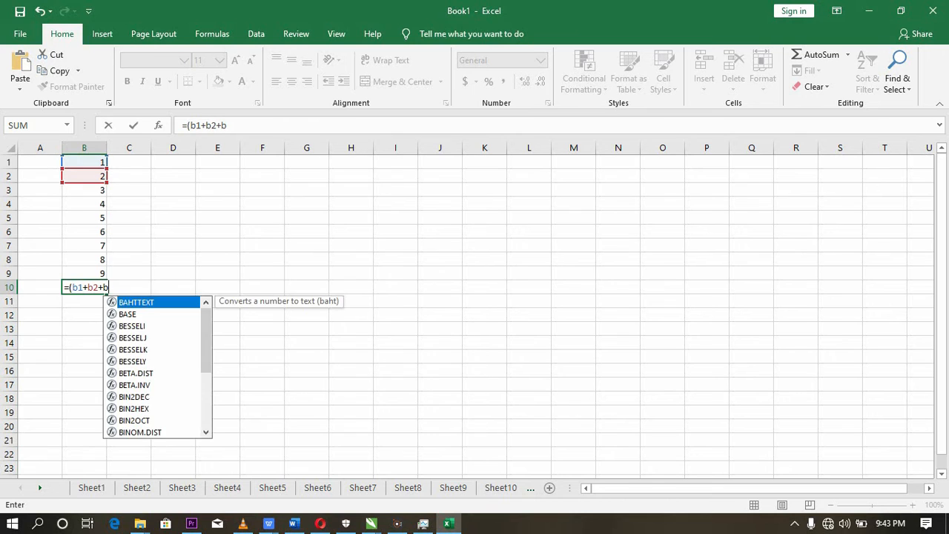
text(3+)
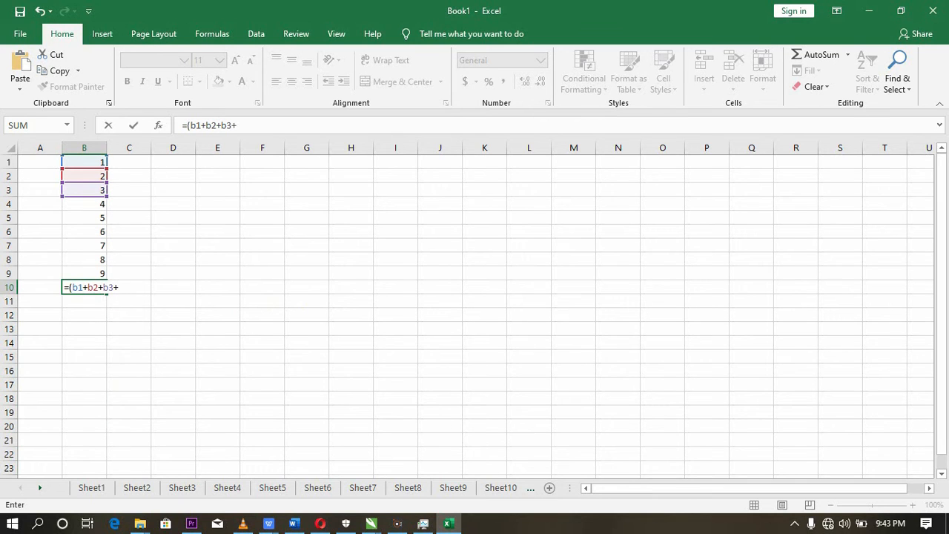
text(b4)
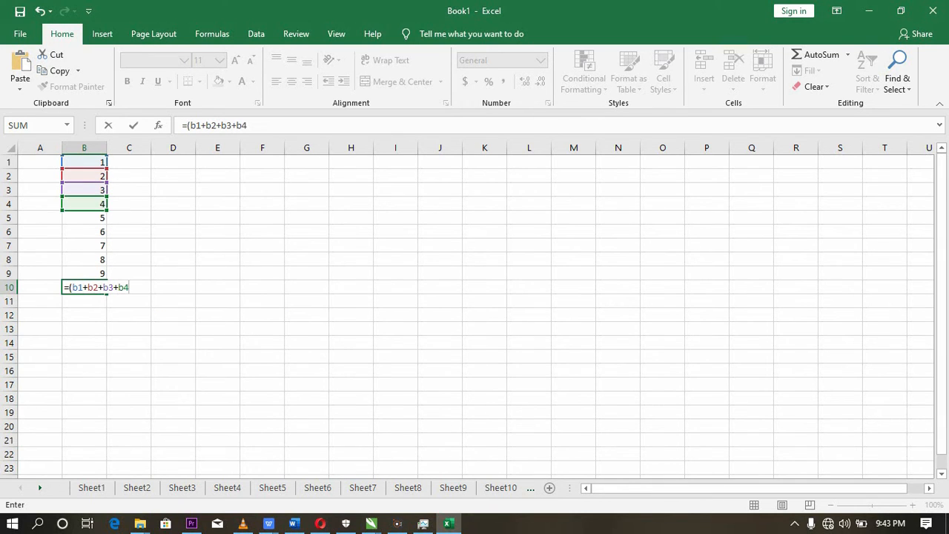
text(+b)
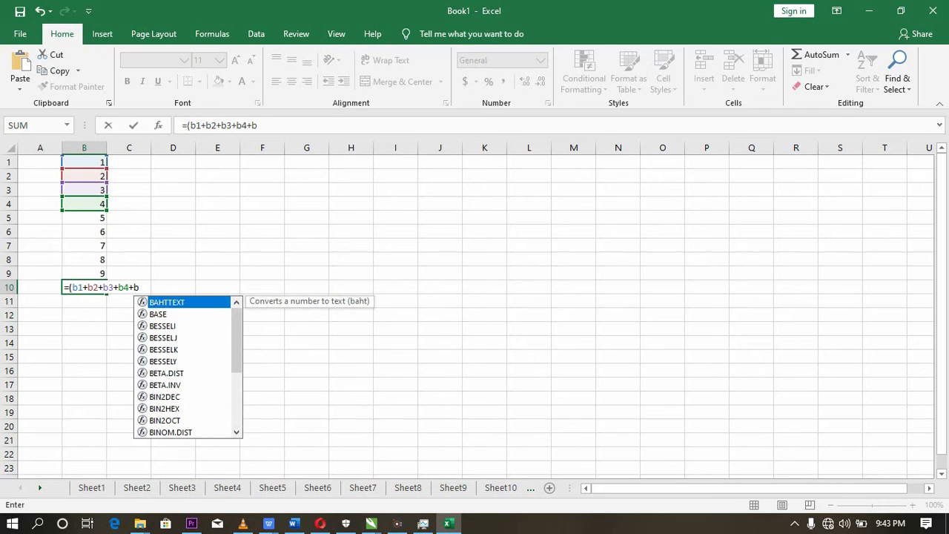
text(5+)
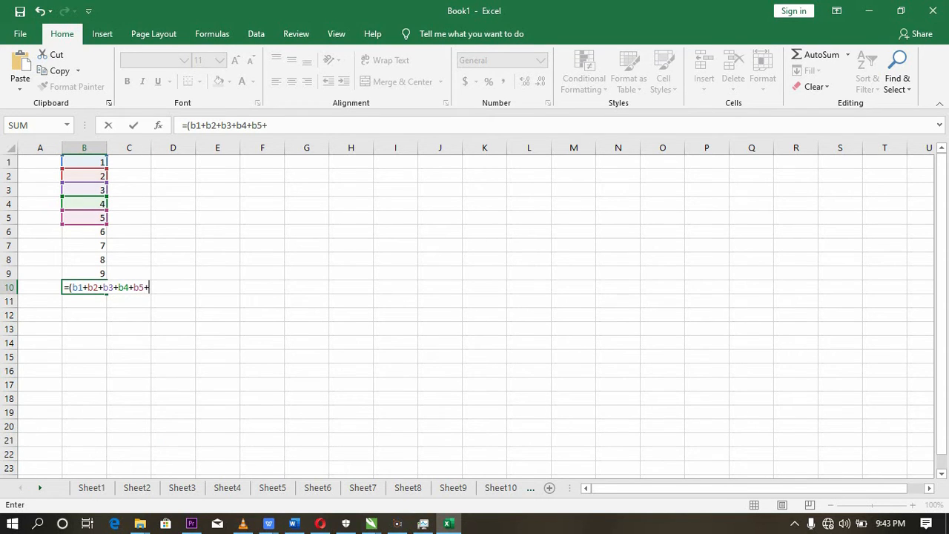
text(b6)
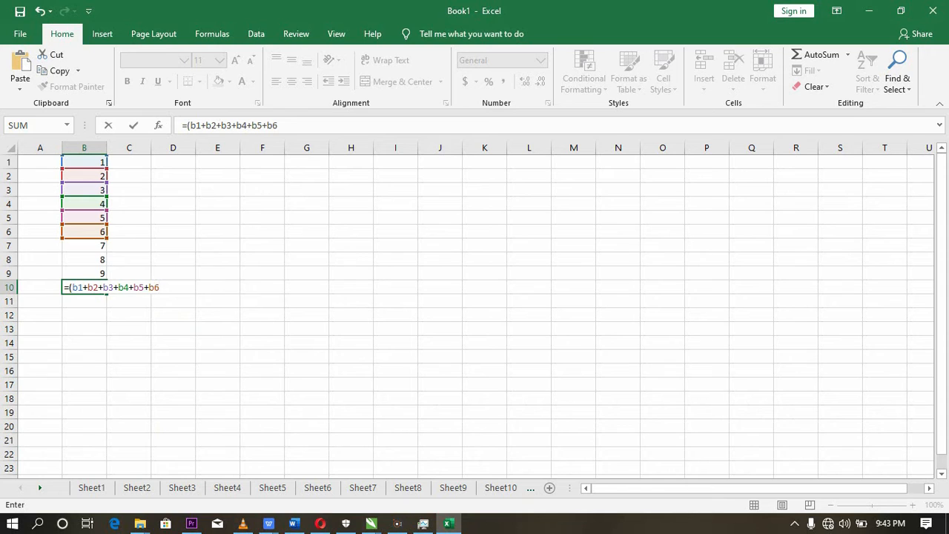
text(+b7)
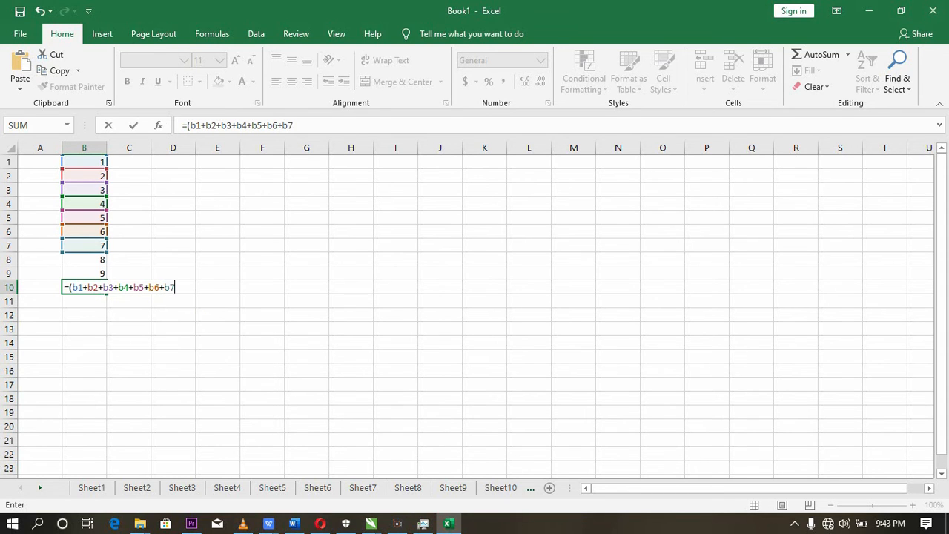
text(+b8)
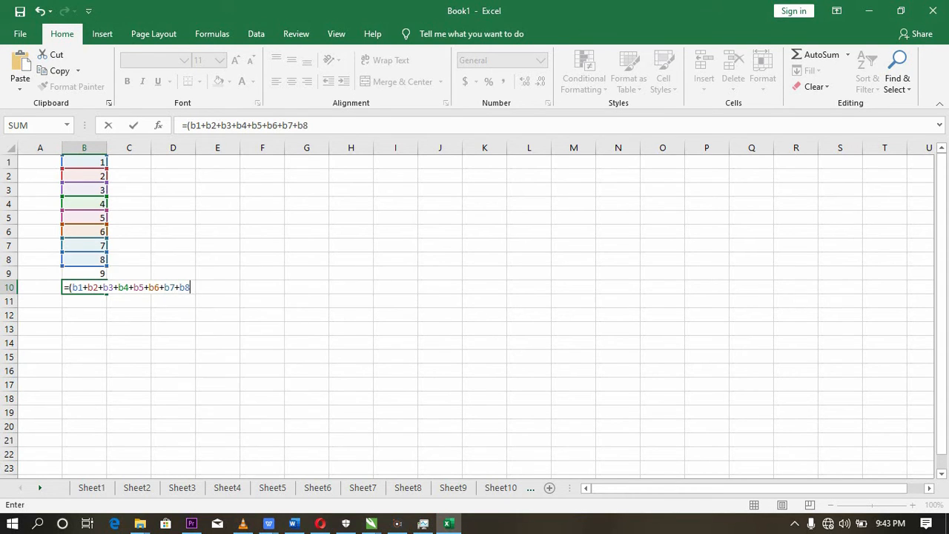
text(+b)
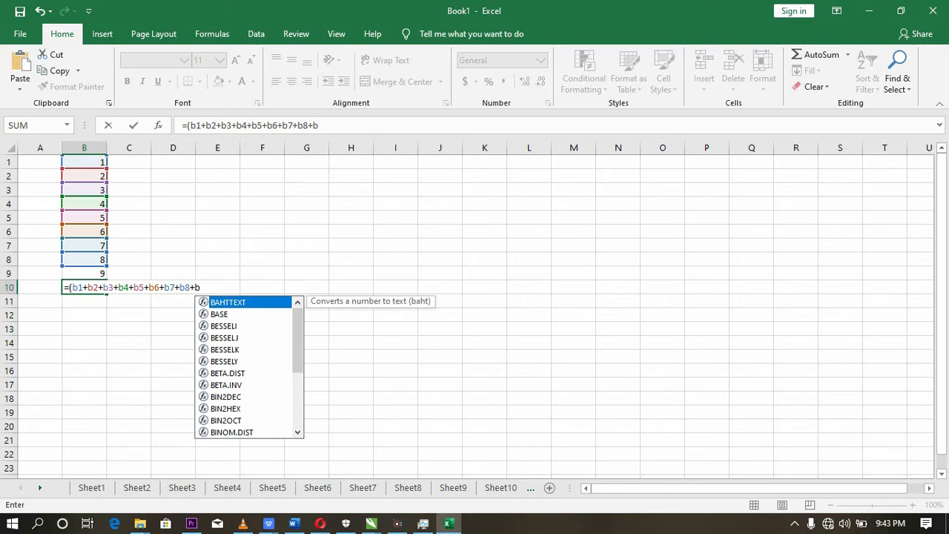
text(9)
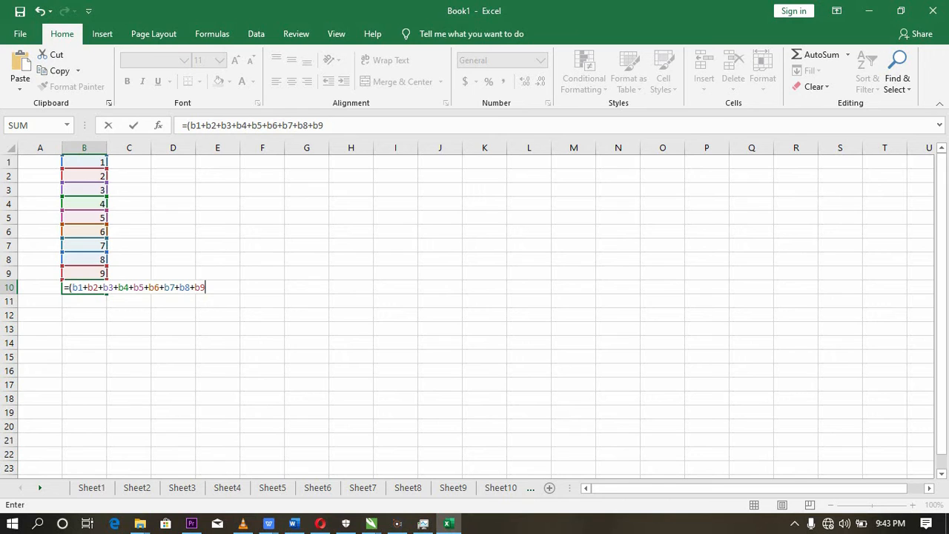
text())
key(Return)
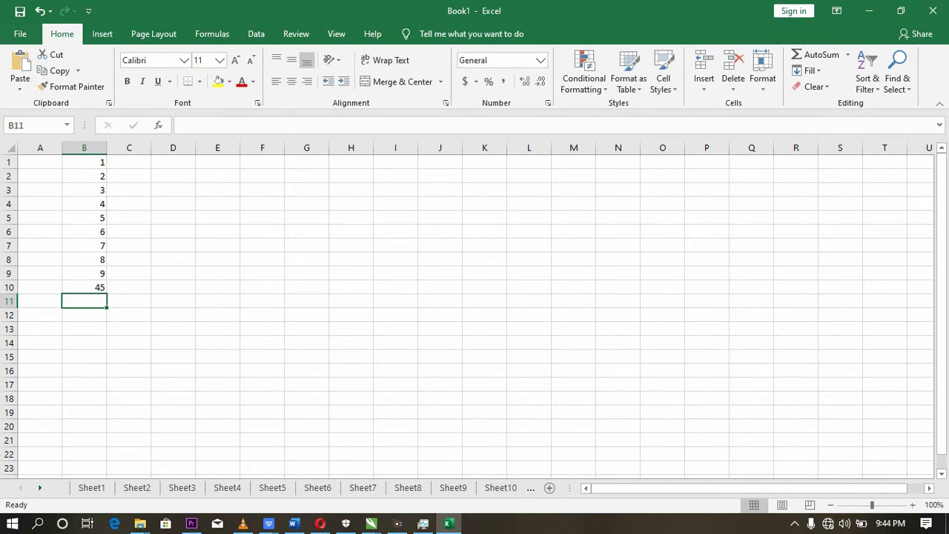
- Replace the addition formula in cell B10 with =sum(b1:b9), review it, and clear the cell again
click(89, 287)
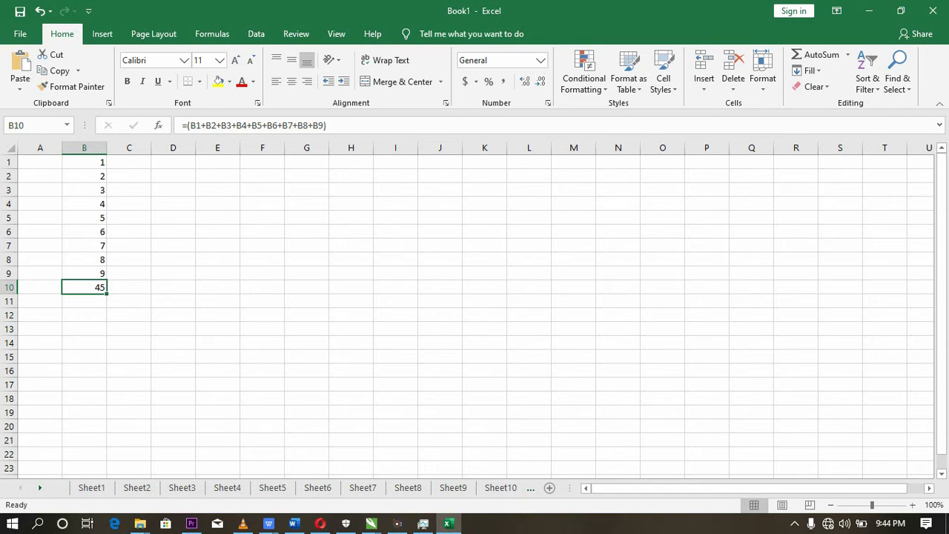
key(BackSpace)
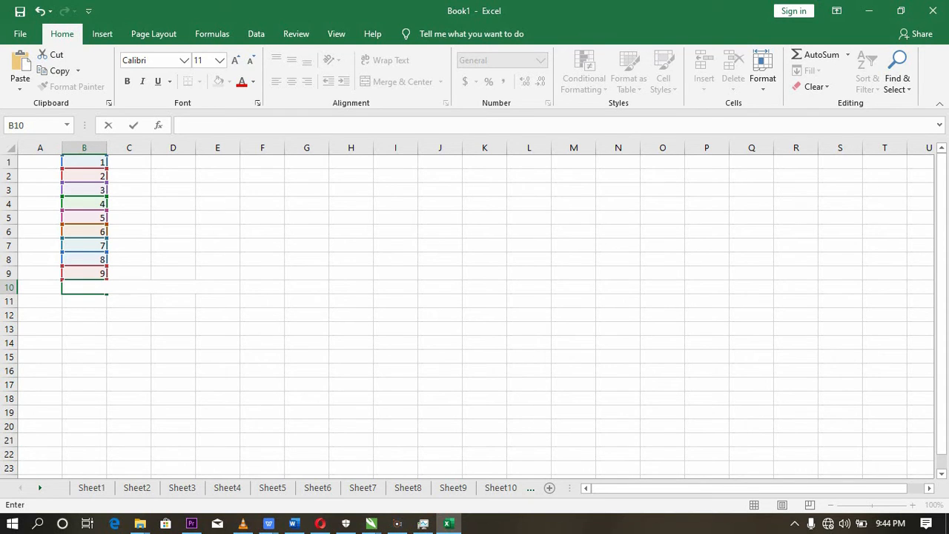
text(=)
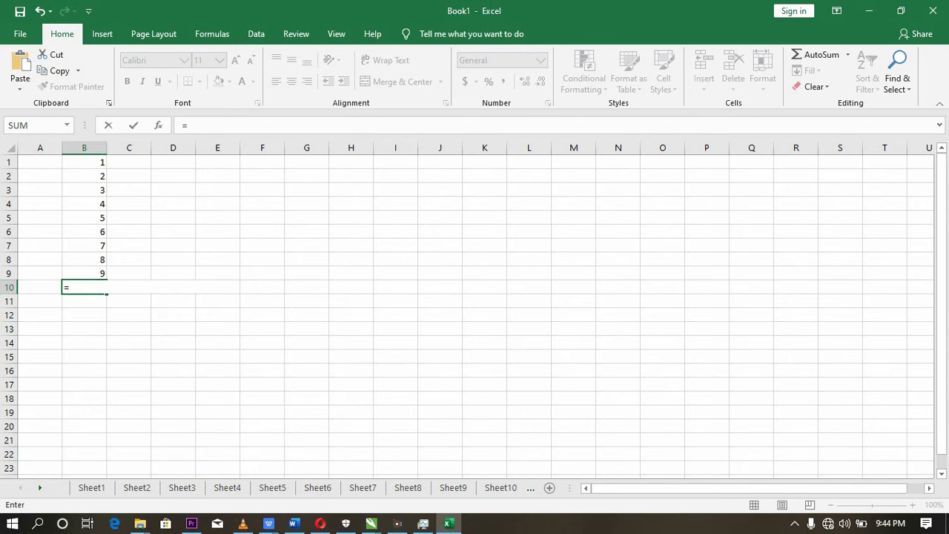
text(sum)
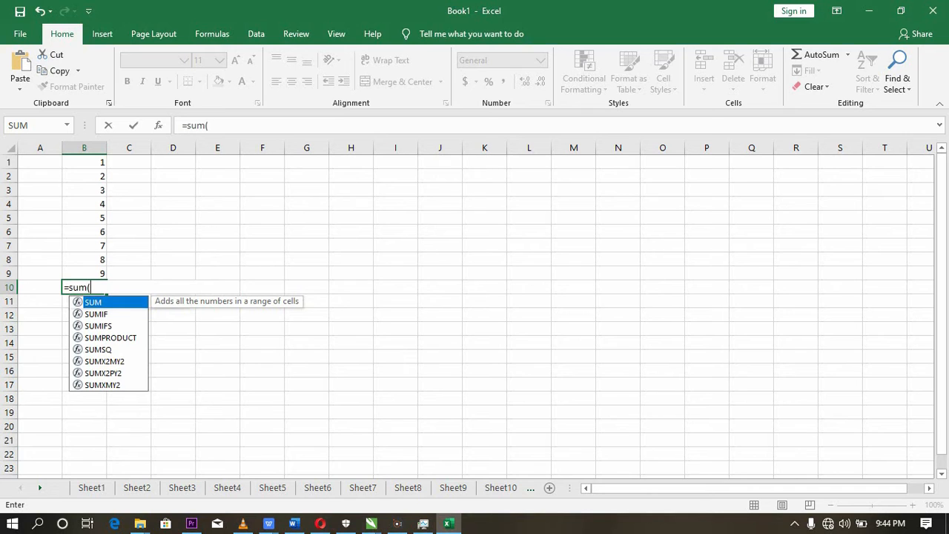
text(()
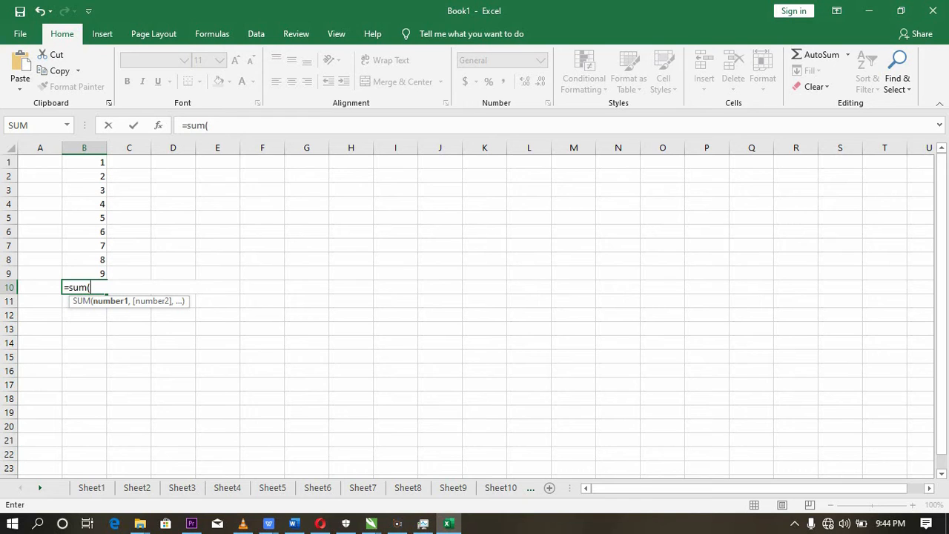
text(b1:b9)
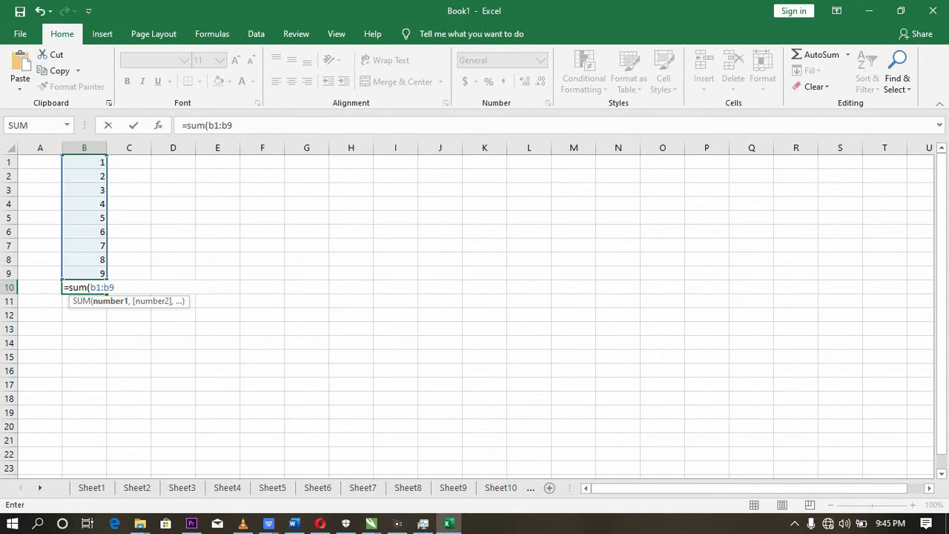
text())
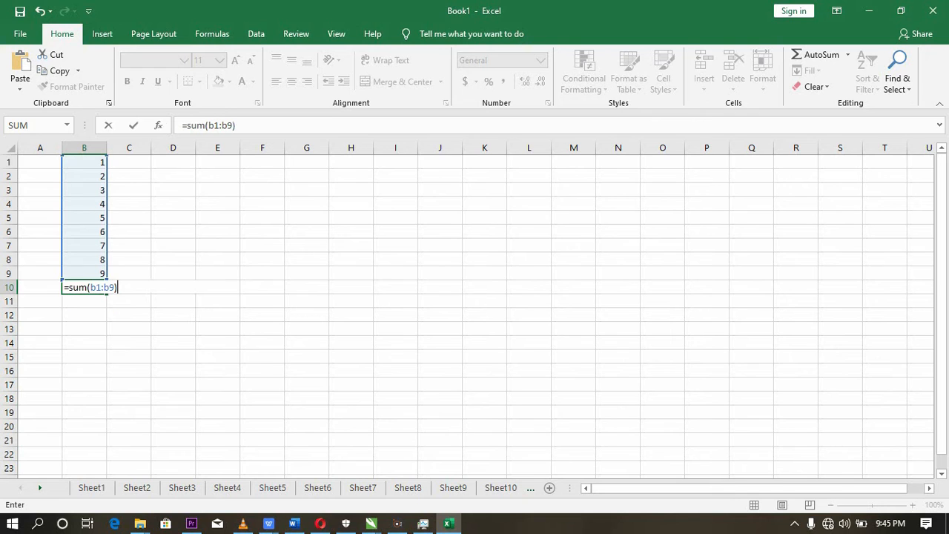
key(Return)
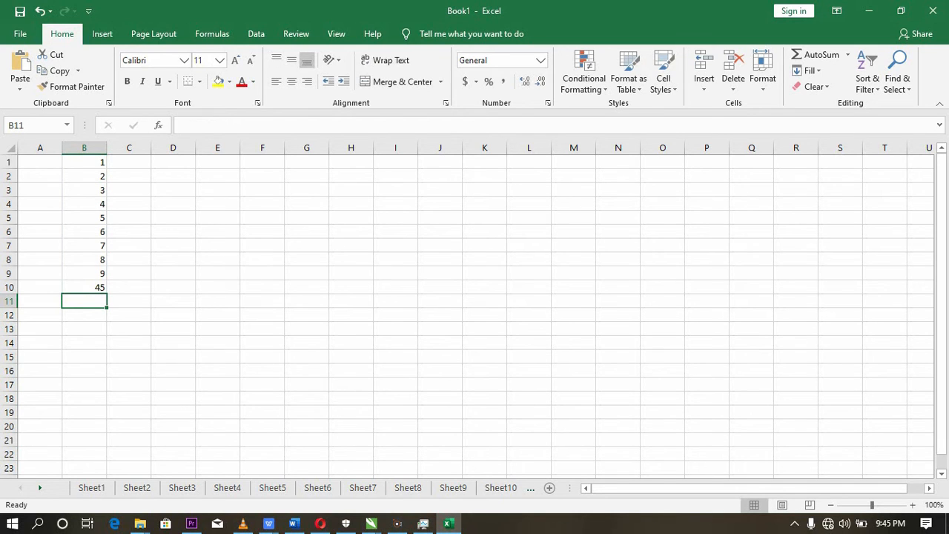
click(84, 287)
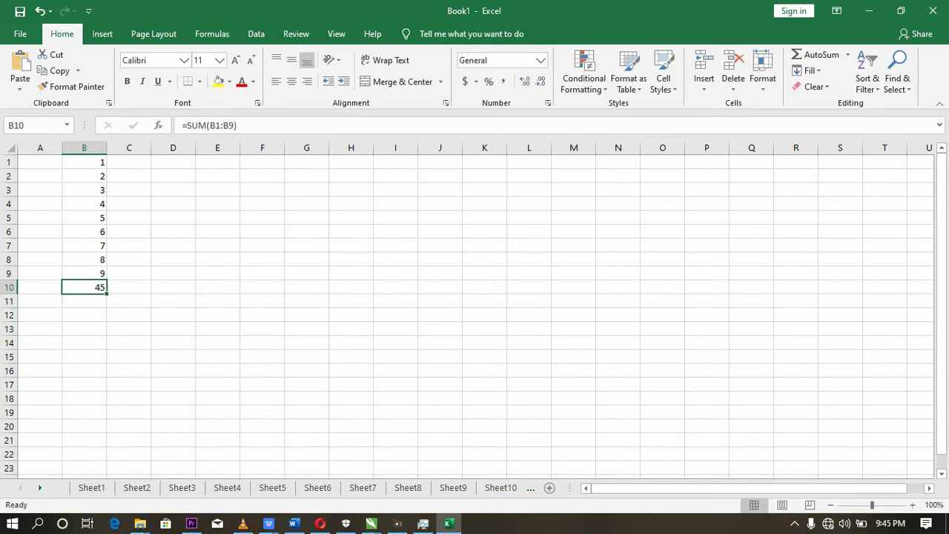
key(F2)
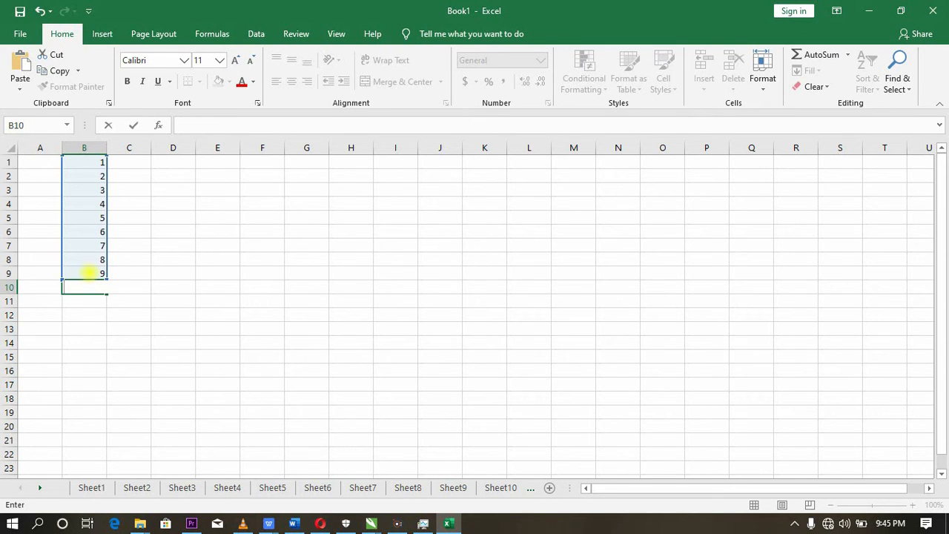
- Check cells B9 and B5, enter =(b9-b5) in cell B11 to subtract them, and clear the formula again
click(89, 273)
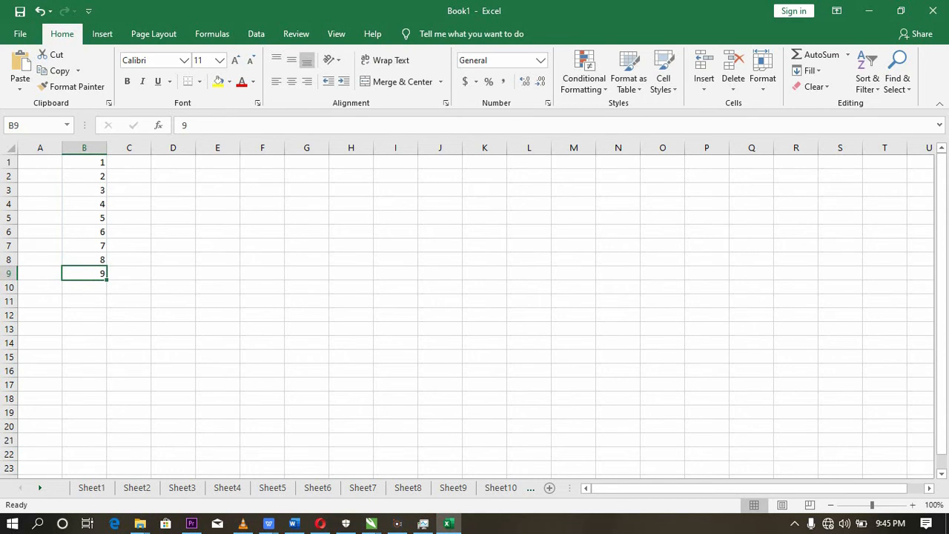
click(103, 215)
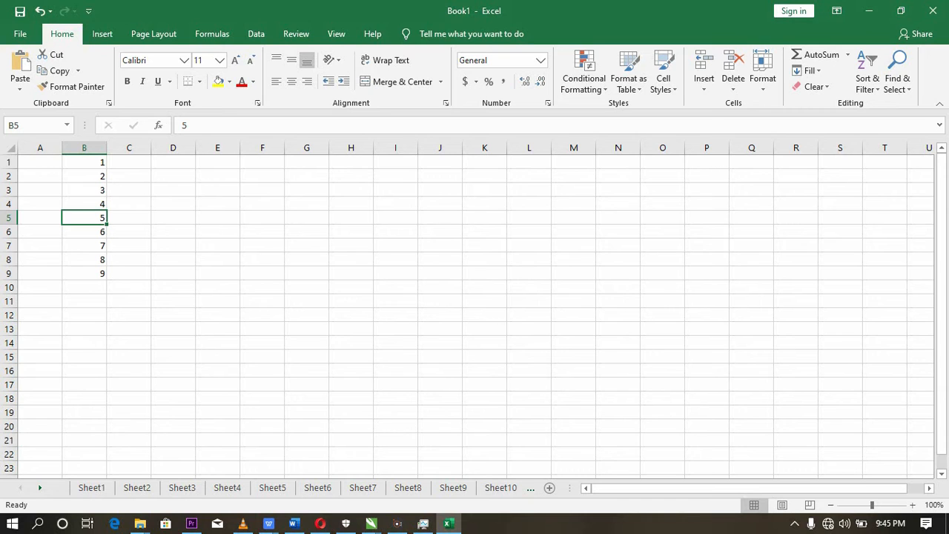
click(83, 299)
text(=)
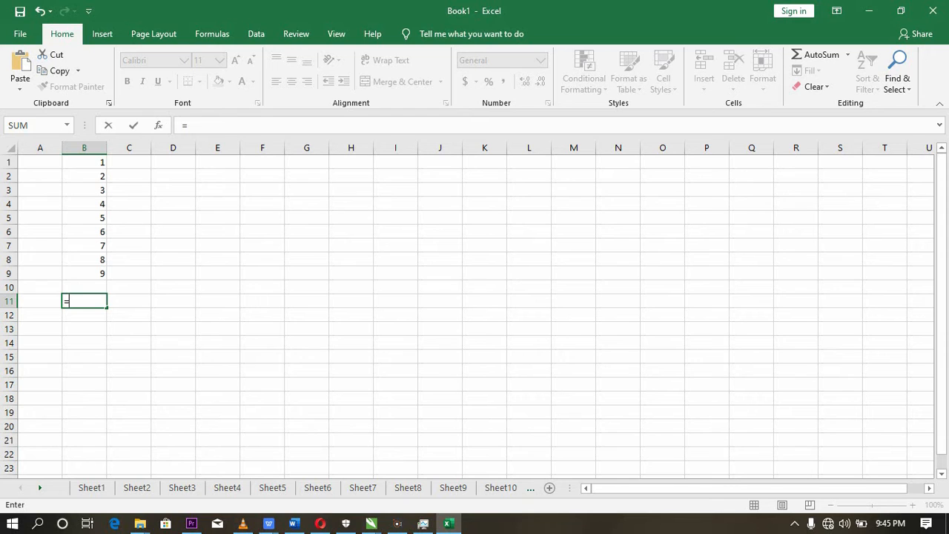
text((b)
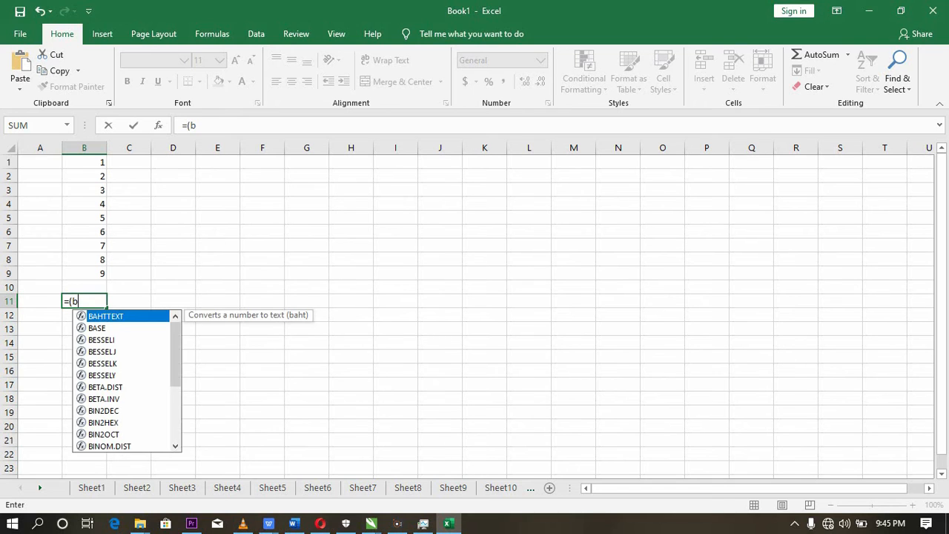
text(9)
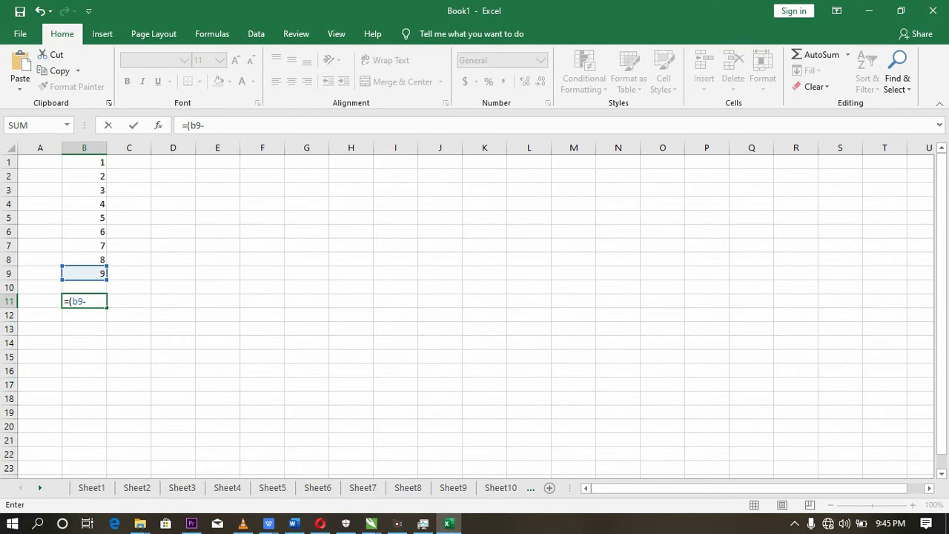
text(-b5)
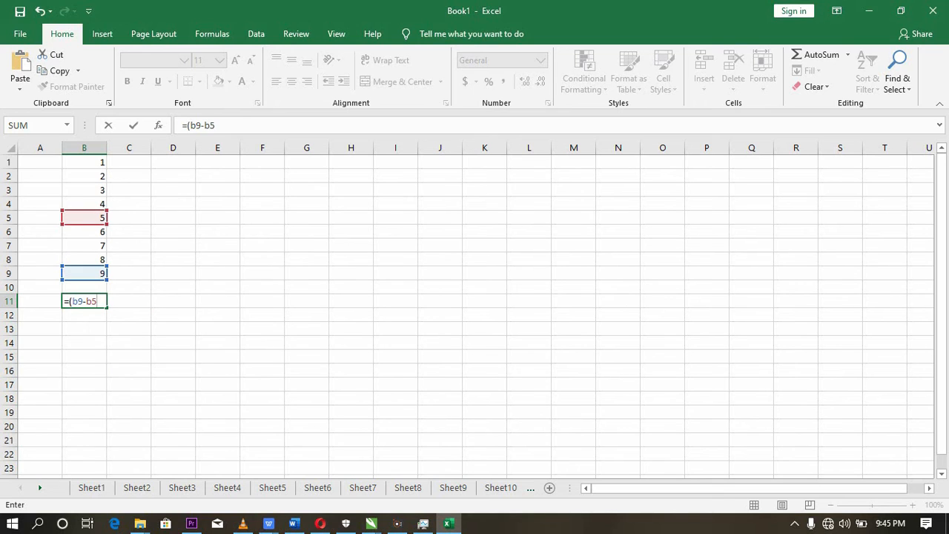
text()\)
key(BackSpace)
key(Return)
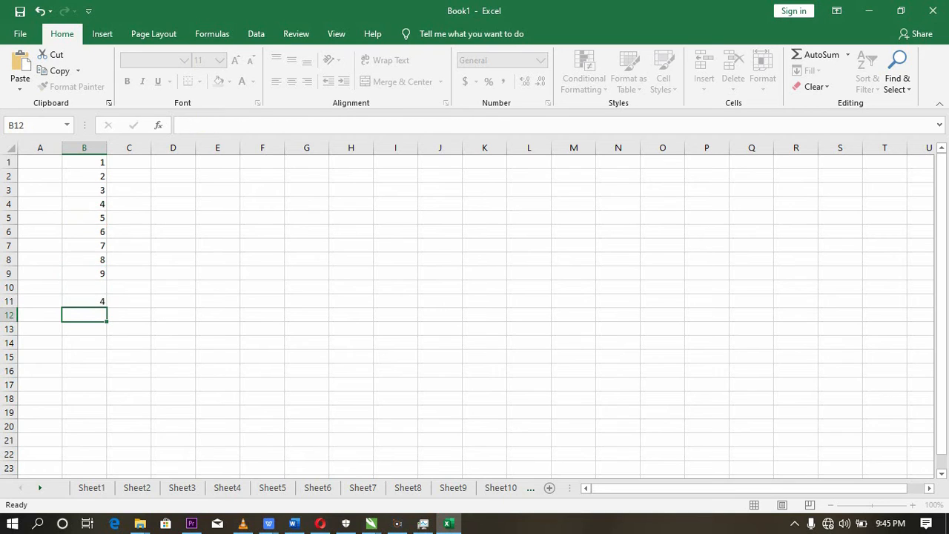
click(84, 301)
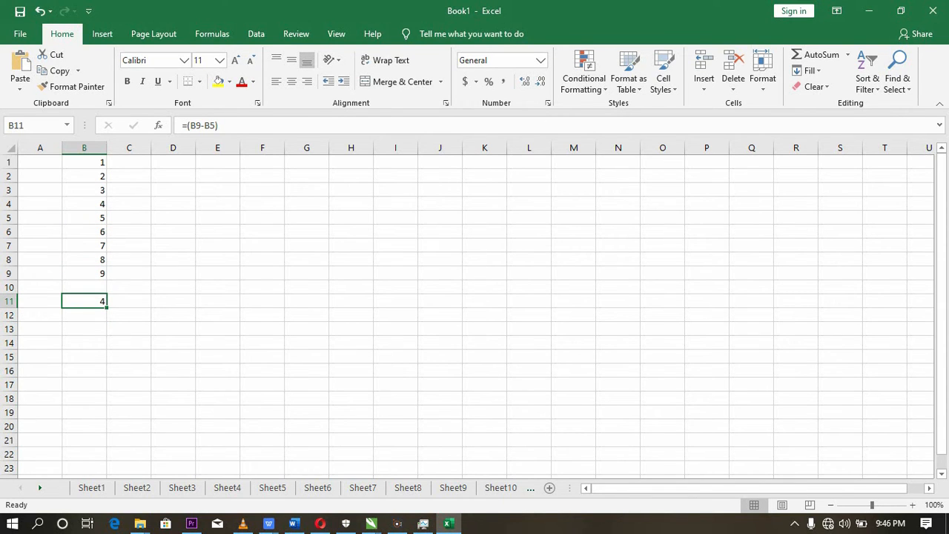
key(BackSpace)
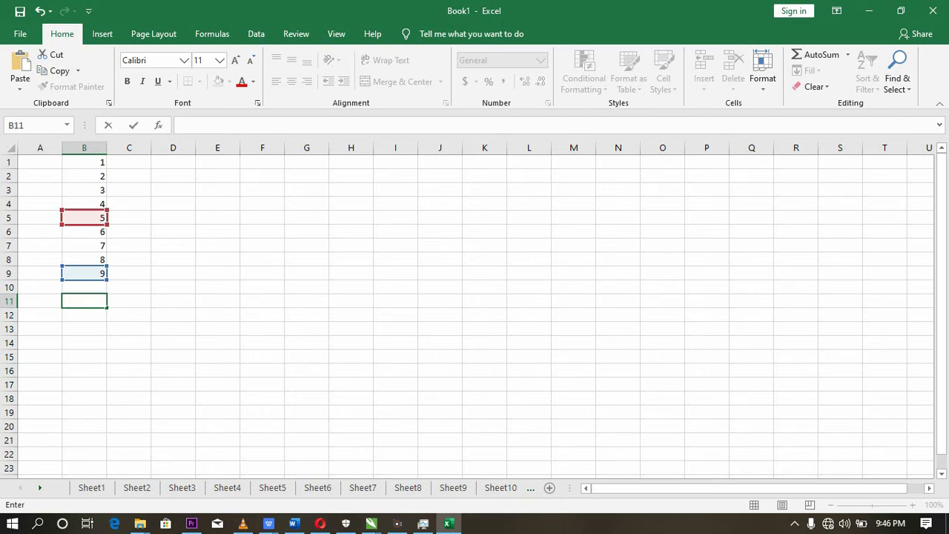
- Enter the multiplication formula =(b9*b5) in cell B11, check it, and clear the cell again
double_click(97, 191)
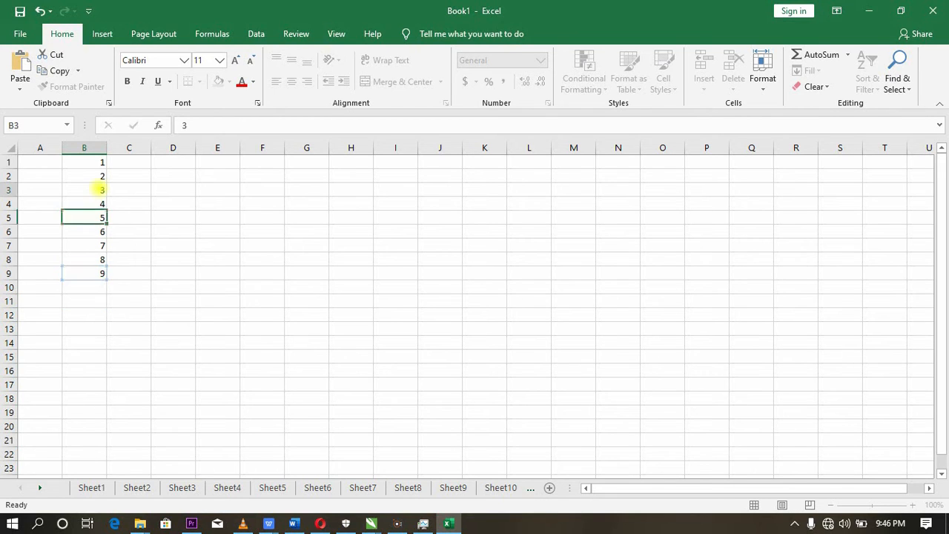
click(95, 299)
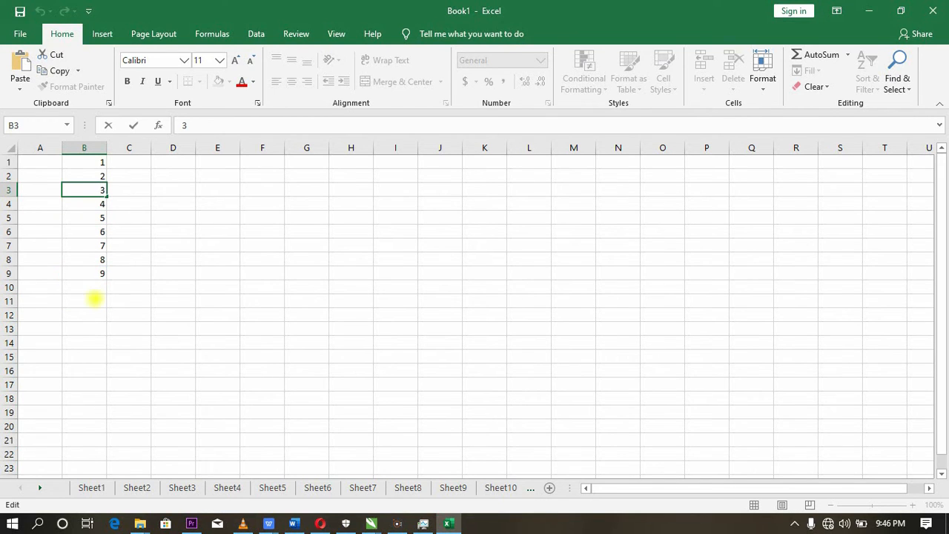
text(=)
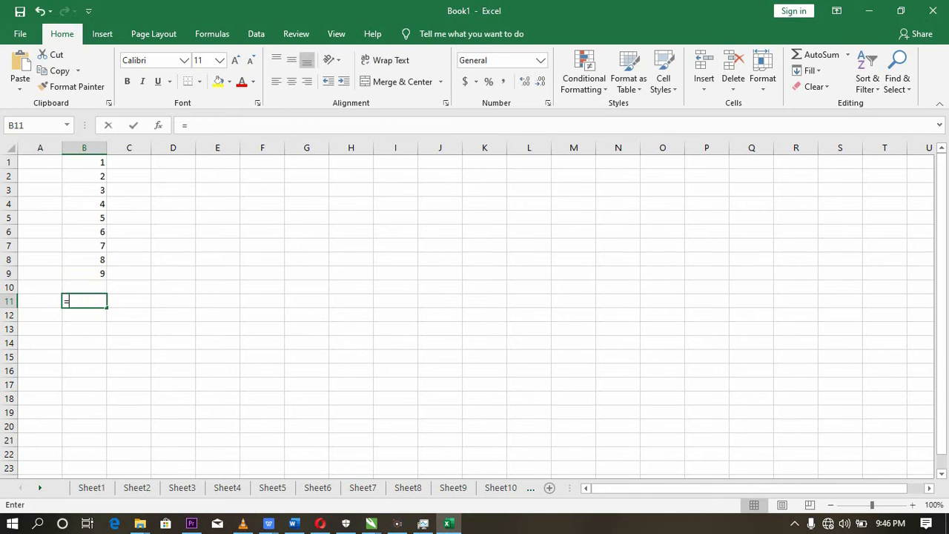
text(()
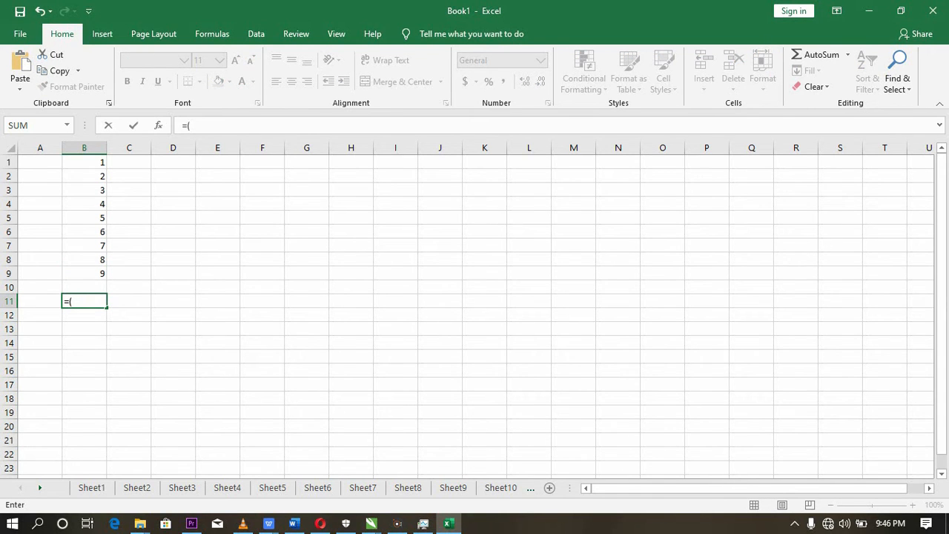
text(b9*)
text(b5)
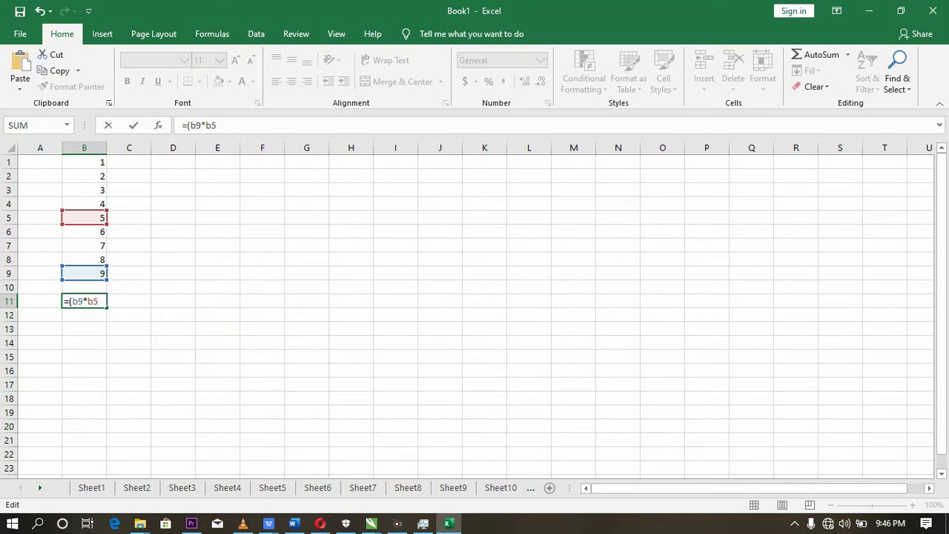
text())
key(Return)
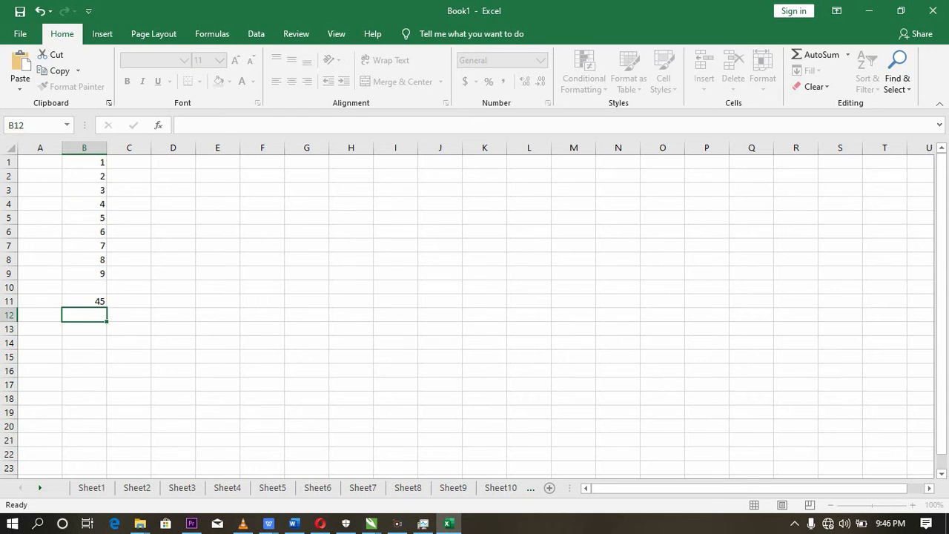
click(99, 302)
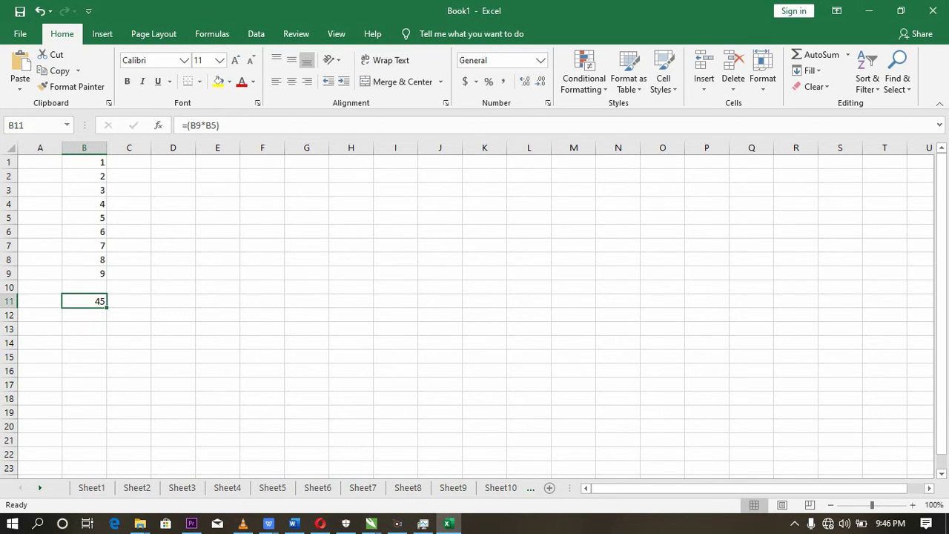
key(BackSpace)
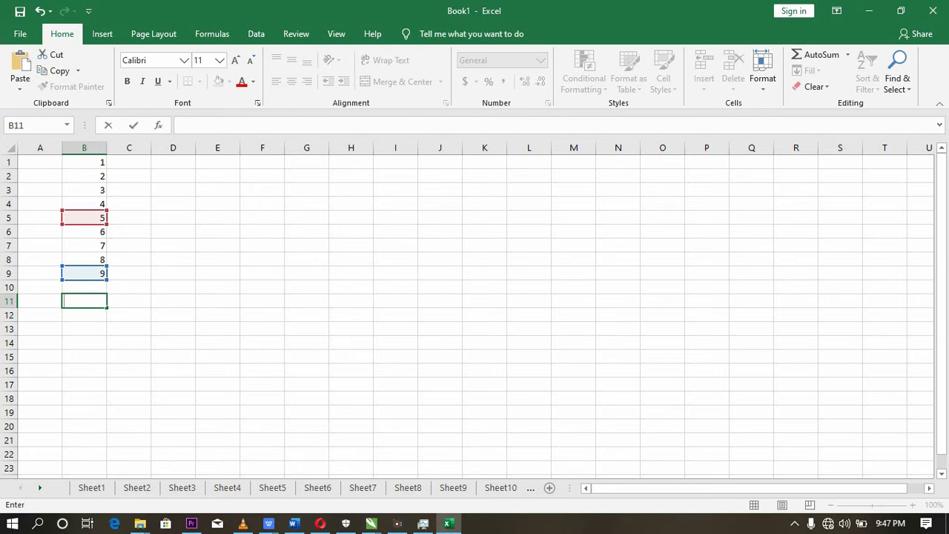
- Enter the exponent formula =(b9^b2) in cell B11, check it, and clear the cell again
text(=)
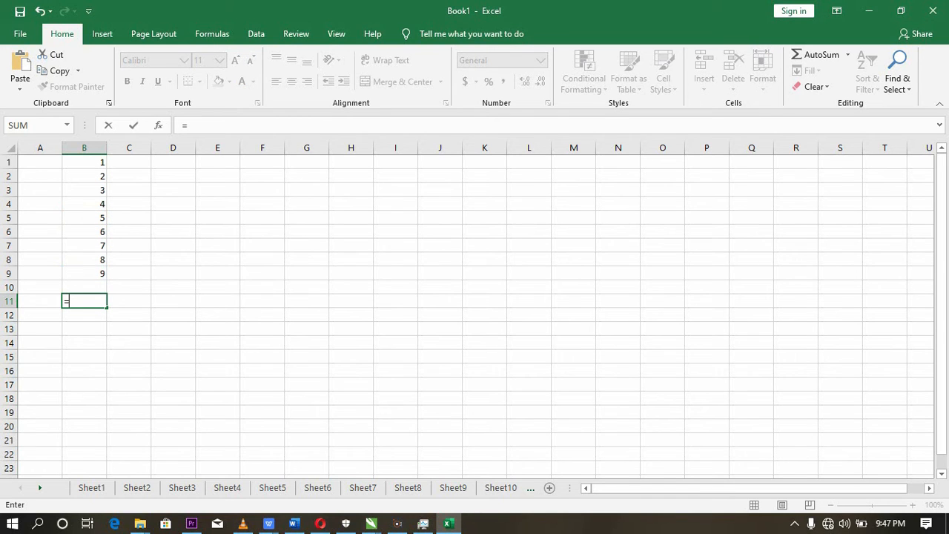
text(()
text(b9)
text(^)
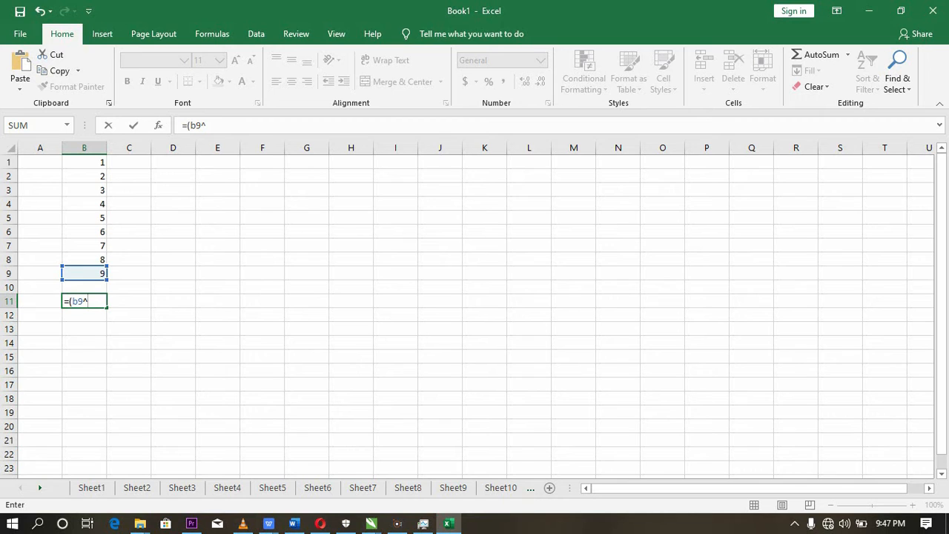
text(b2)
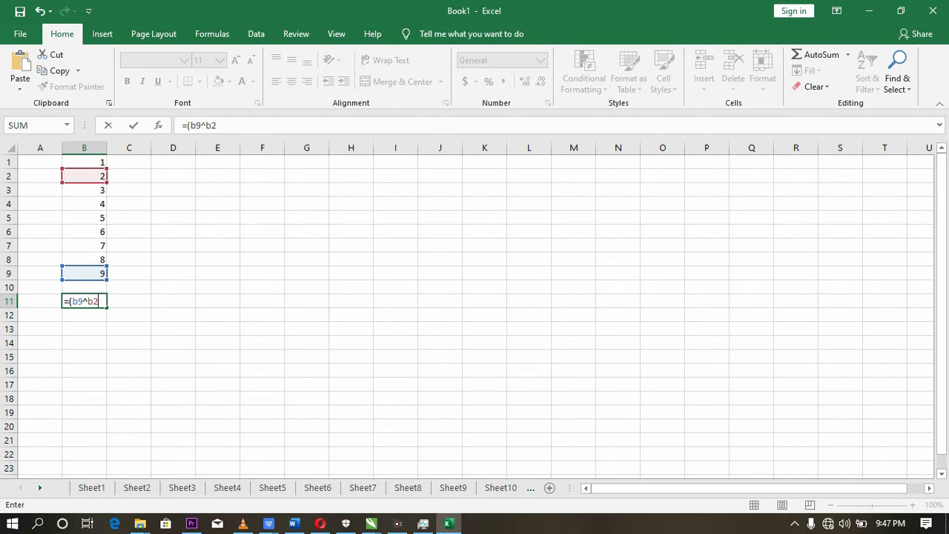
text())
key(Return)
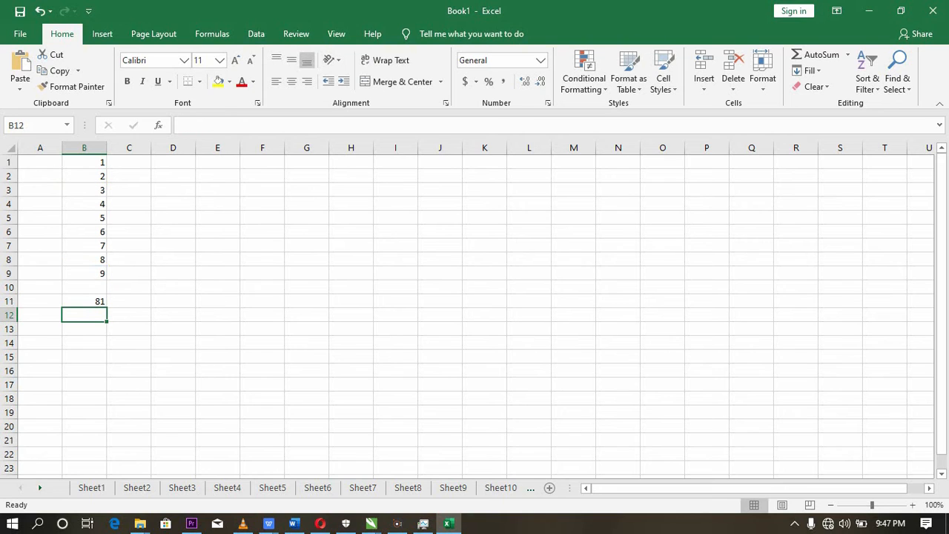
key(Up)
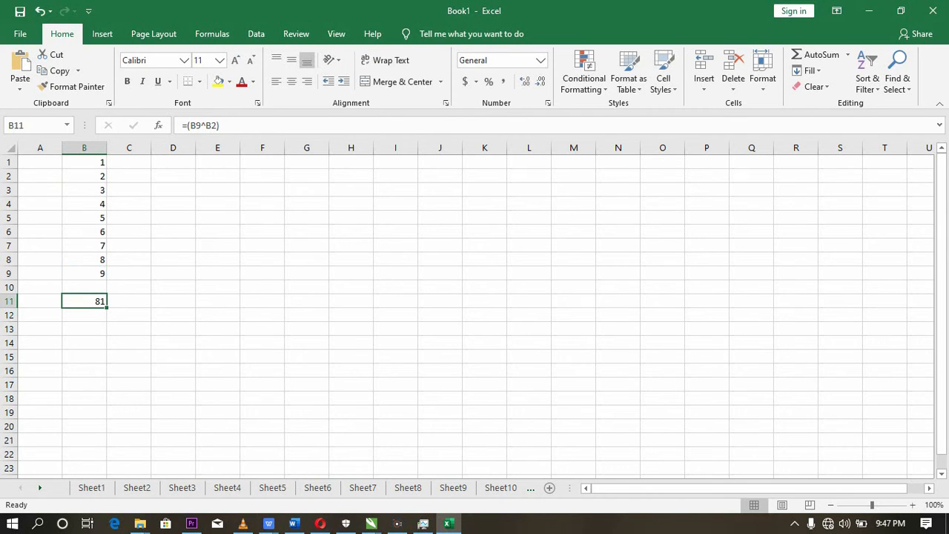
key(BackSpace)
click(185, 227)
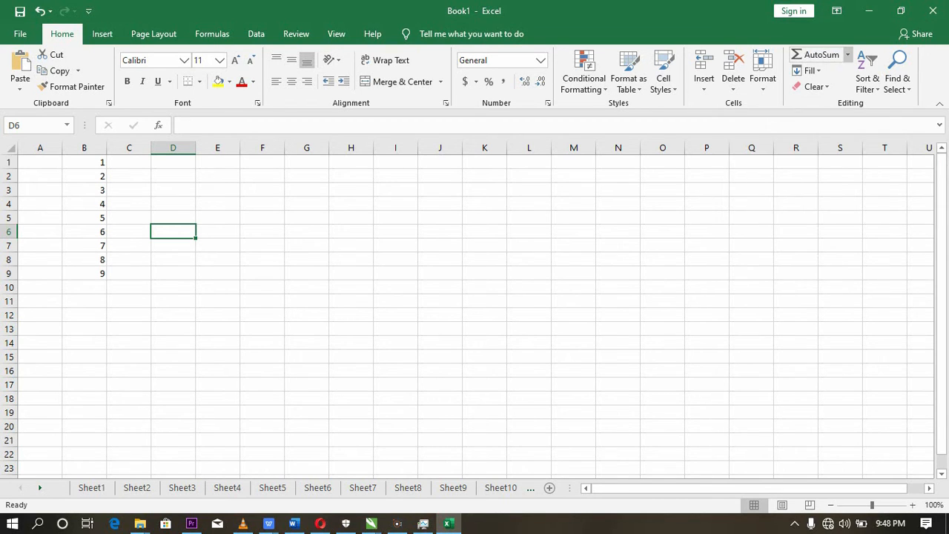
- Look over the functions offered by AutoSum, first from an empty cell and again from cell B1
click(847, 55)
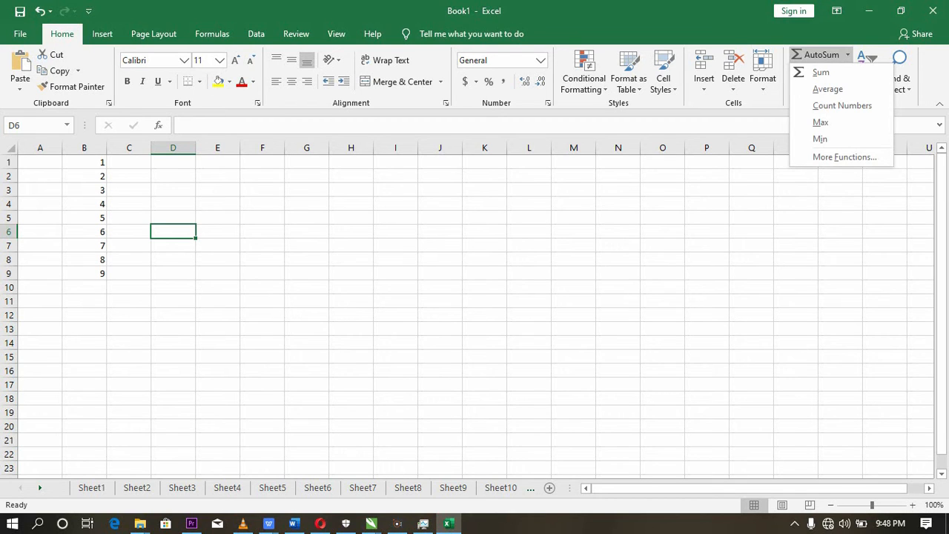
click(97, 162)
click(97, 161)
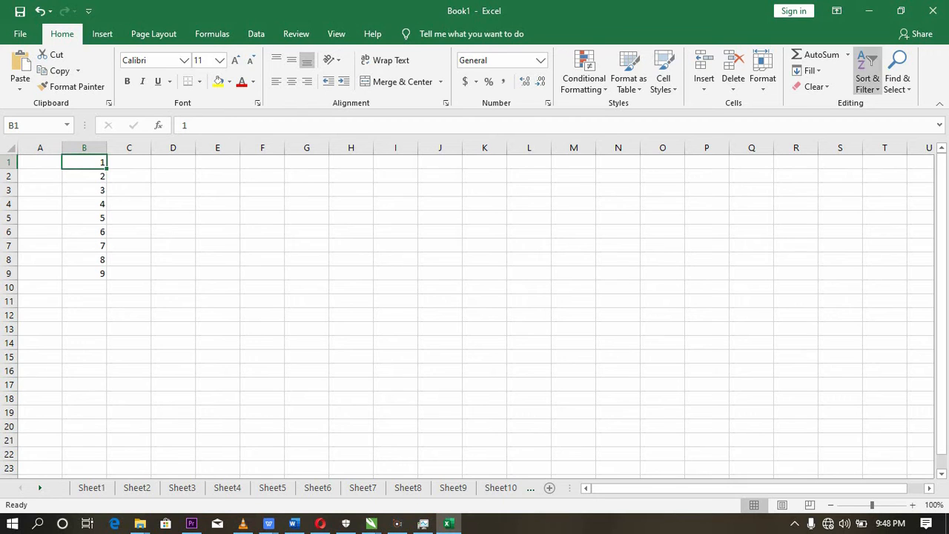
click(847, 54)
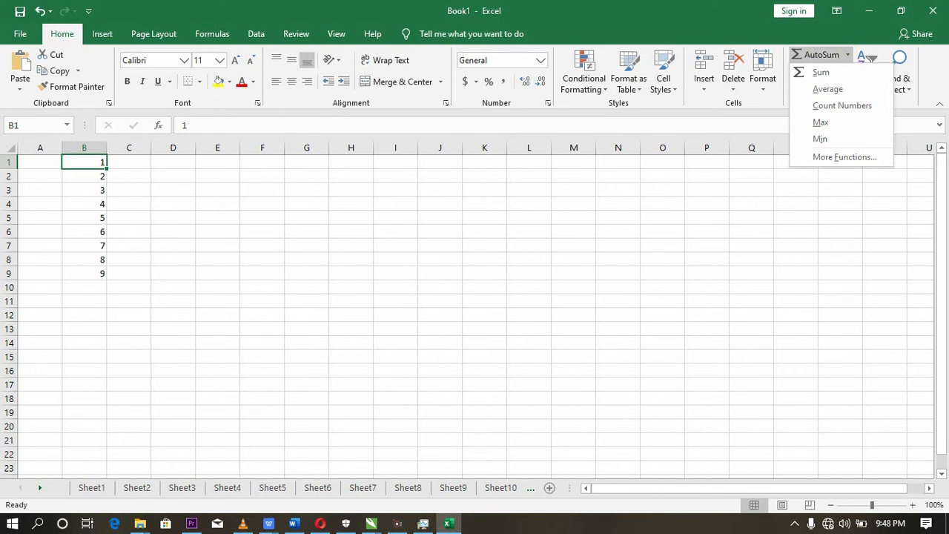
click(153, 195)
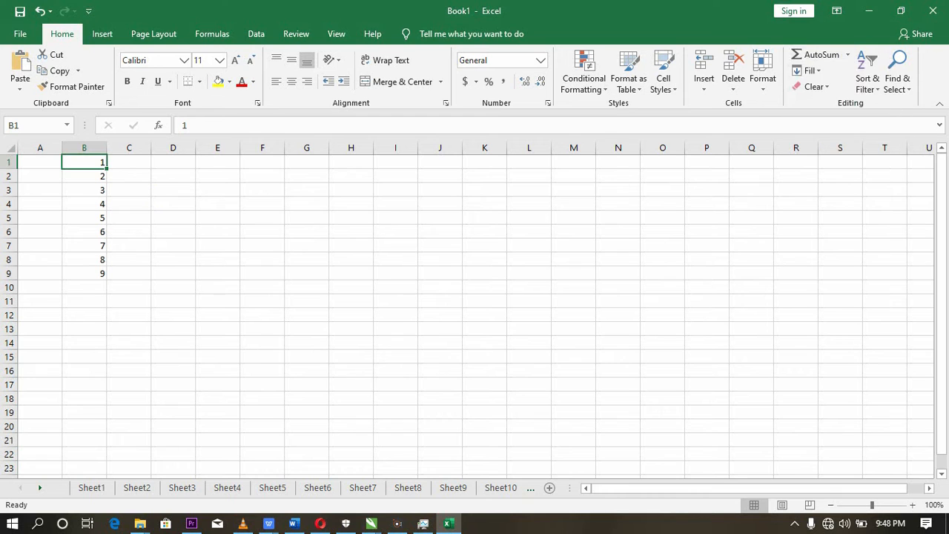
click(132, 186)
- Total the range B1:B9 into cell B10 with AutoSum, and clear the resulting formula after checking it
drag(98, 163, 99, 273)
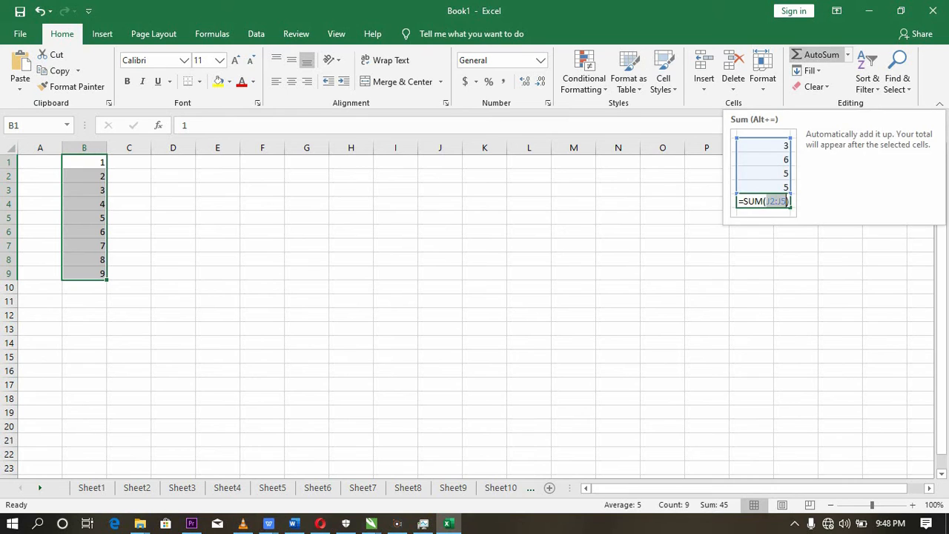
click(816, 54)
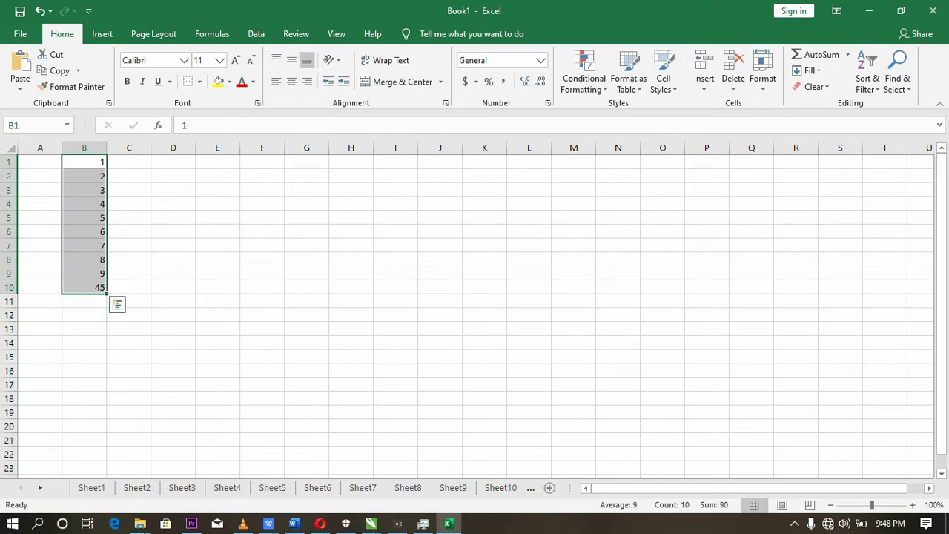
click(144, 288)
click(95, 287)
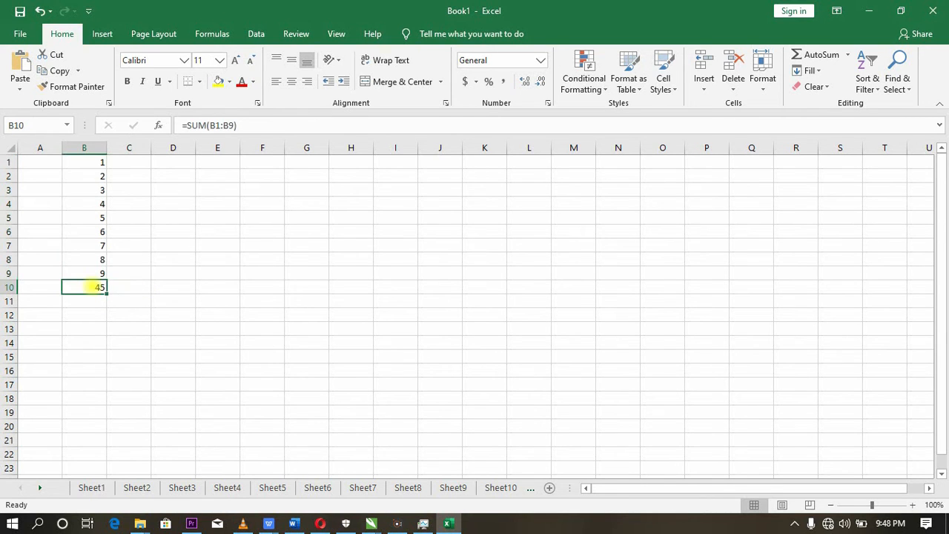
key(BackSpace)
click(215, 276)
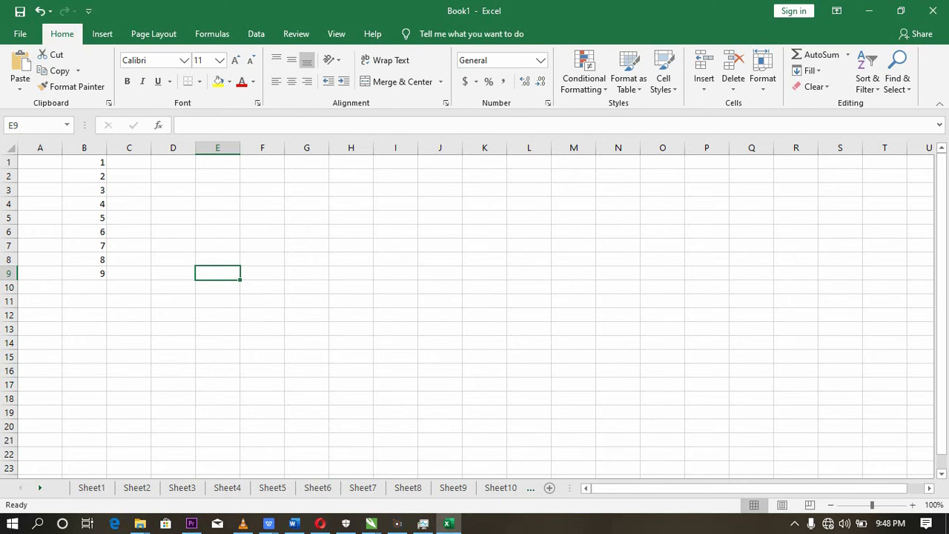
- Calculate the average of B1:B8 into cell B10 with AutoSum's Average function, and clear the result again
drag(84, 162, 89, 260)
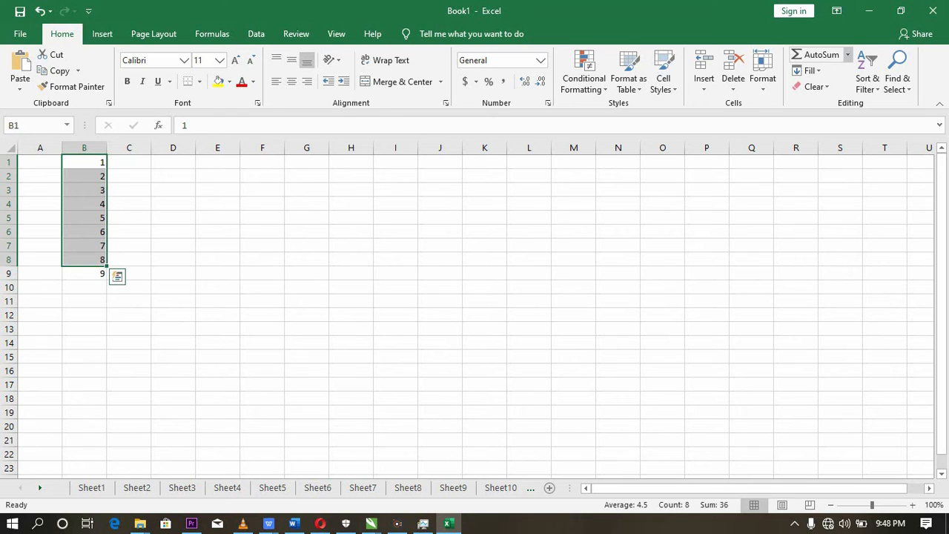
click(846, 54)
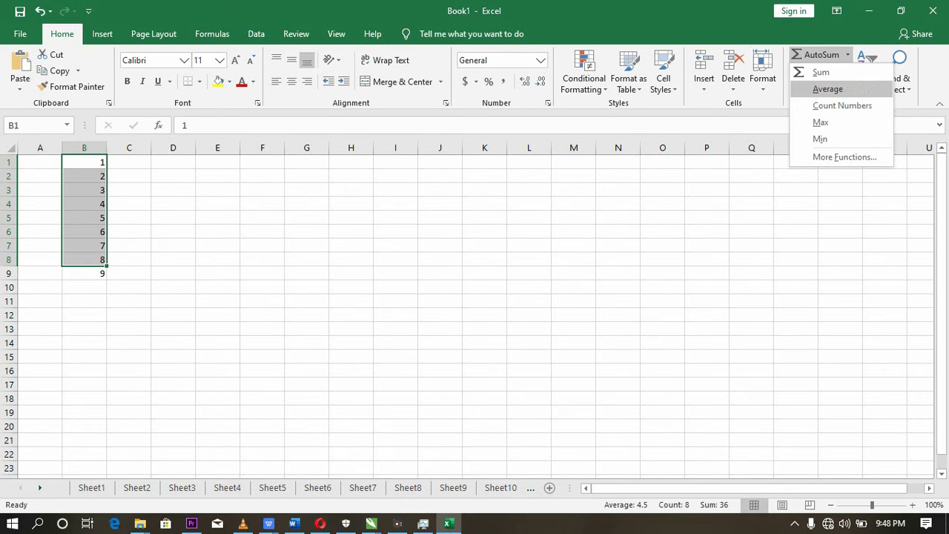
click(827, 89)
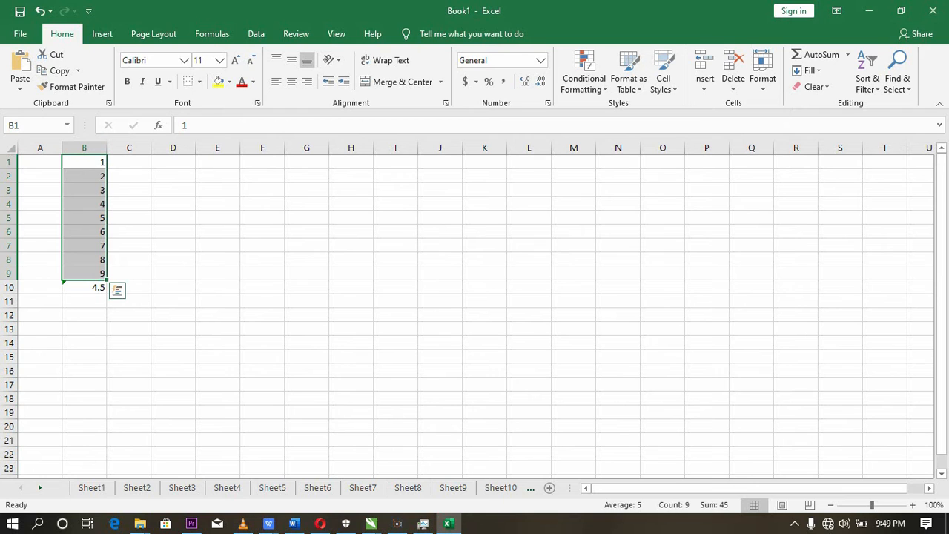
click(90, 287)
key(BackSpace)
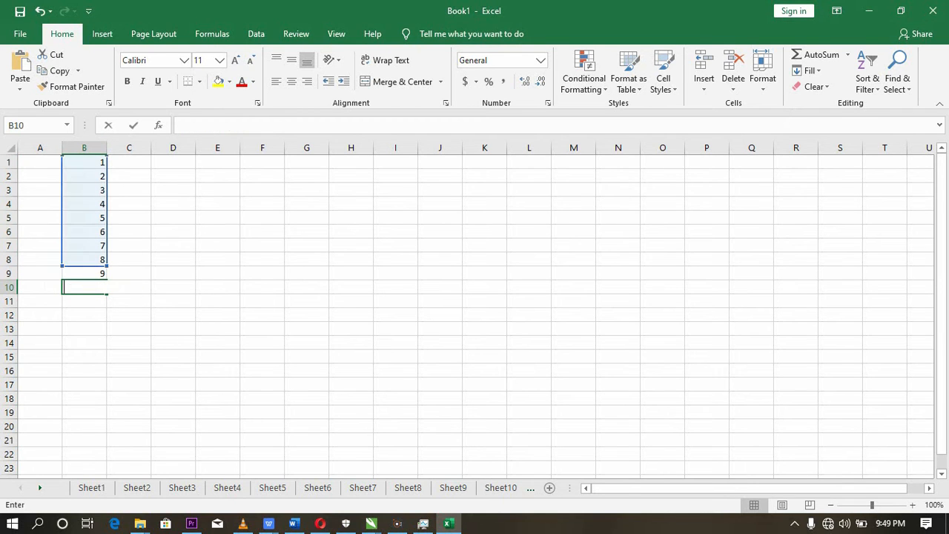
click(215, 203)
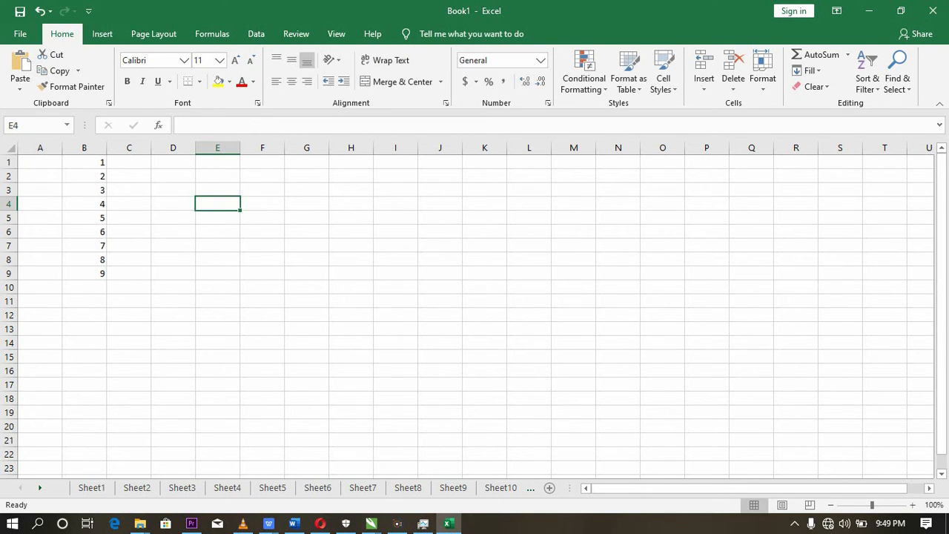
- Count the numbers in B1:B9 into cell B10 with AutoSum's Count Numbers function, and clear the result again
drag(84, 162, 83, 287)
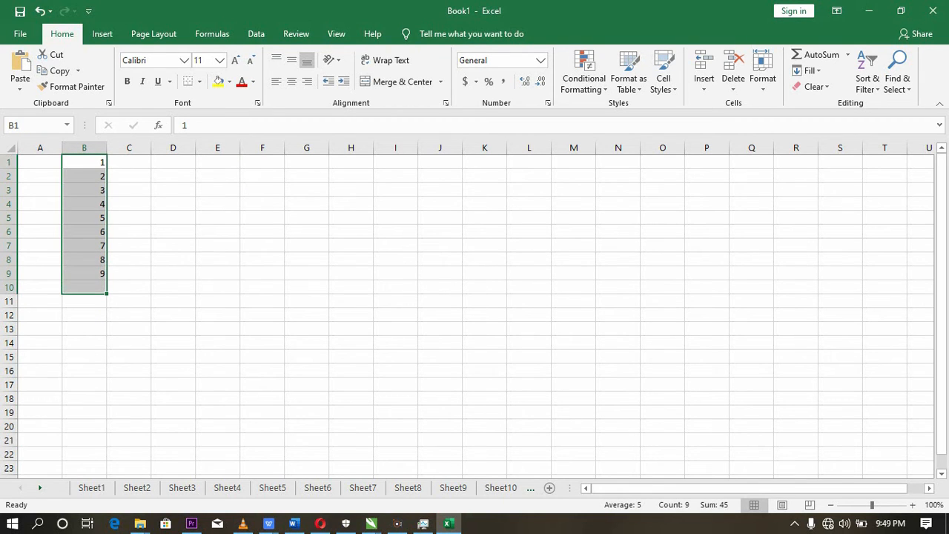
click(129, 259)
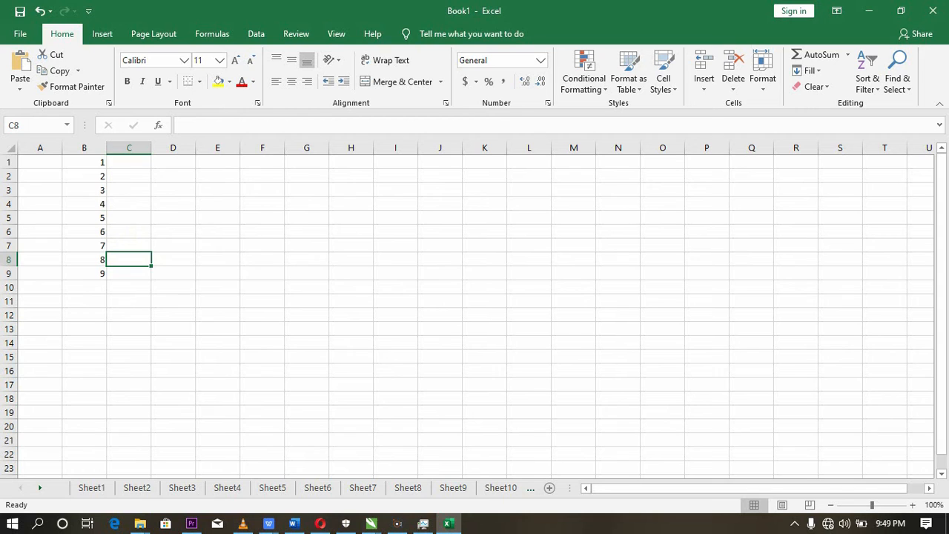
drag(89, 163, 85, 273)
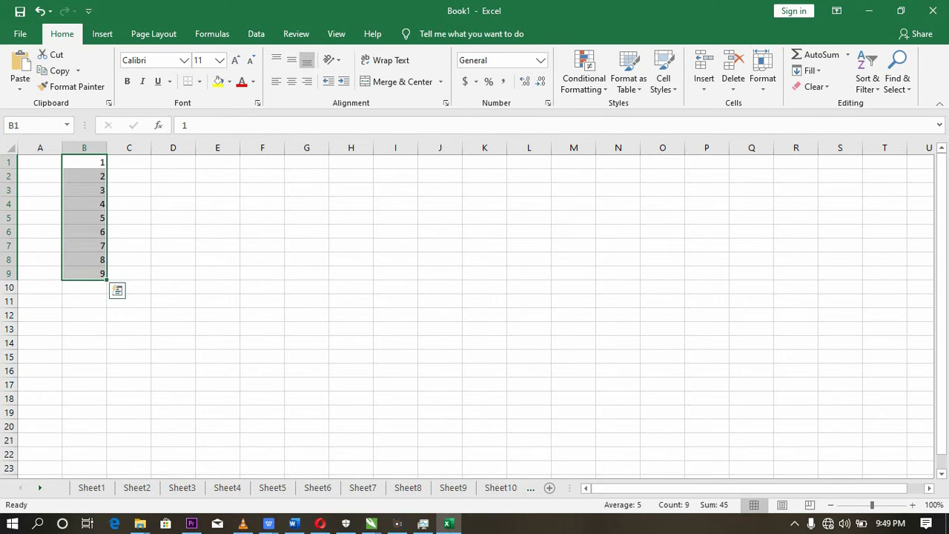
click(848, 55)
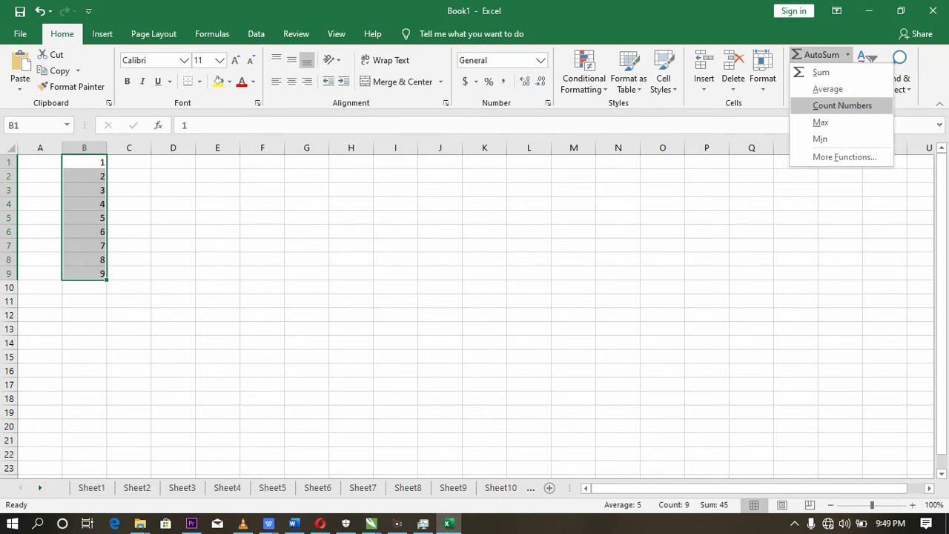
click(842, 105)
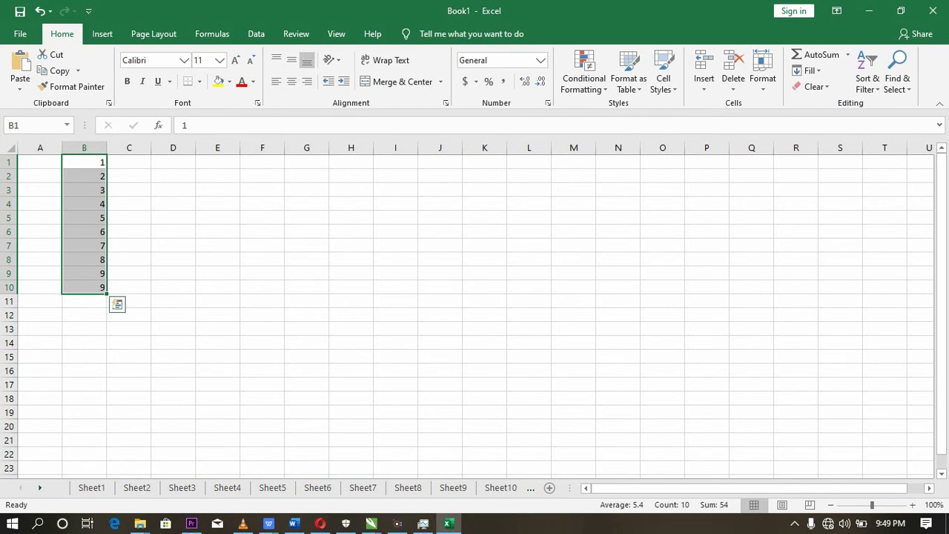
click(99, 286)
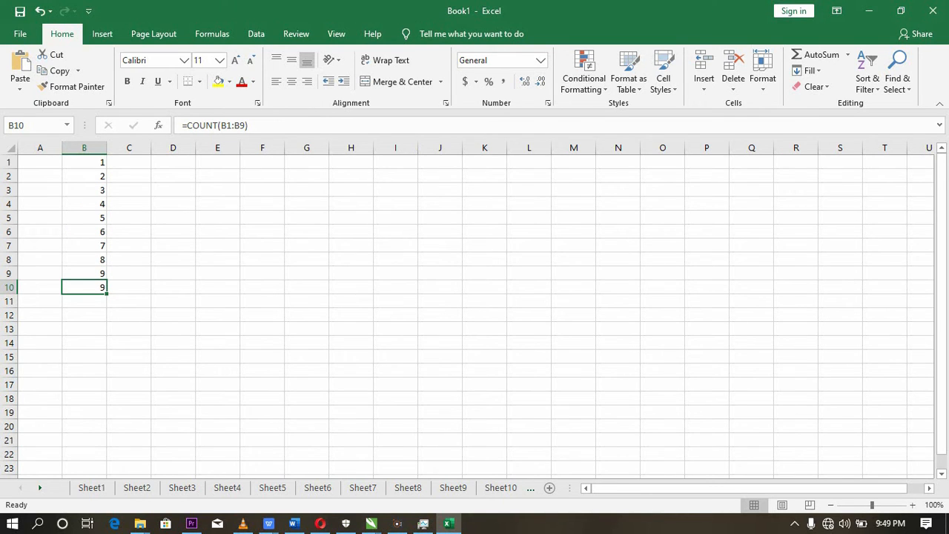
key(BackSpace)
click(377, 340)
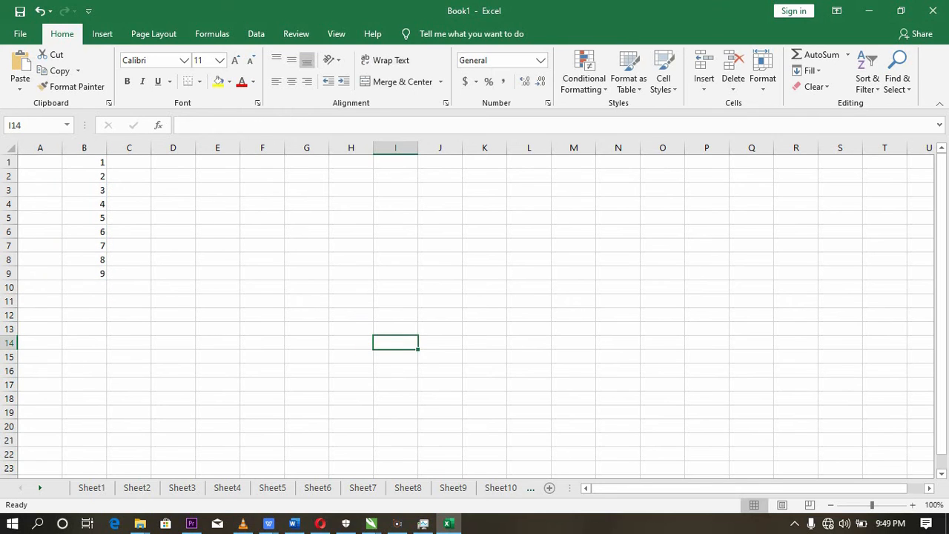
- Find the largest number in B1:B9 with AutoSum's Max function in cell B10, and clear the formula again
drag(89, 161, 89, 274)
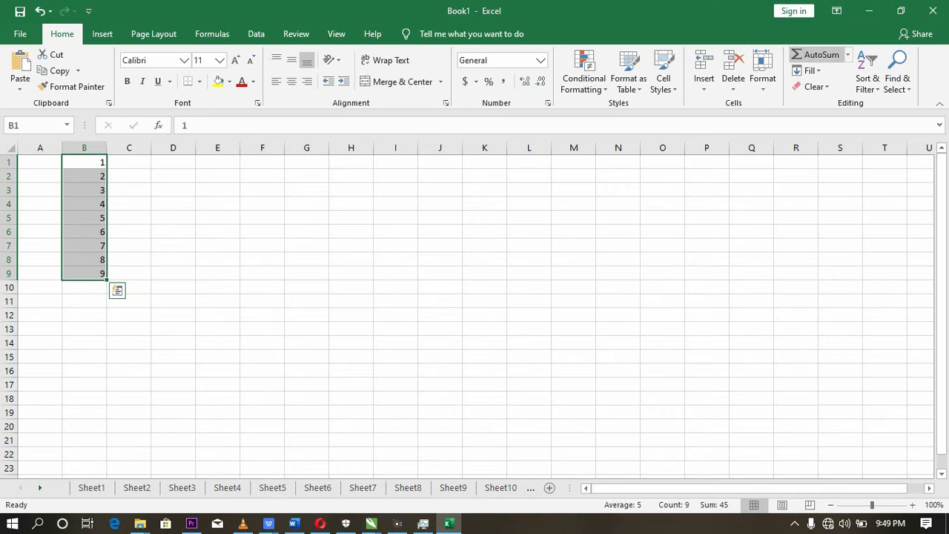
click(847, 54)
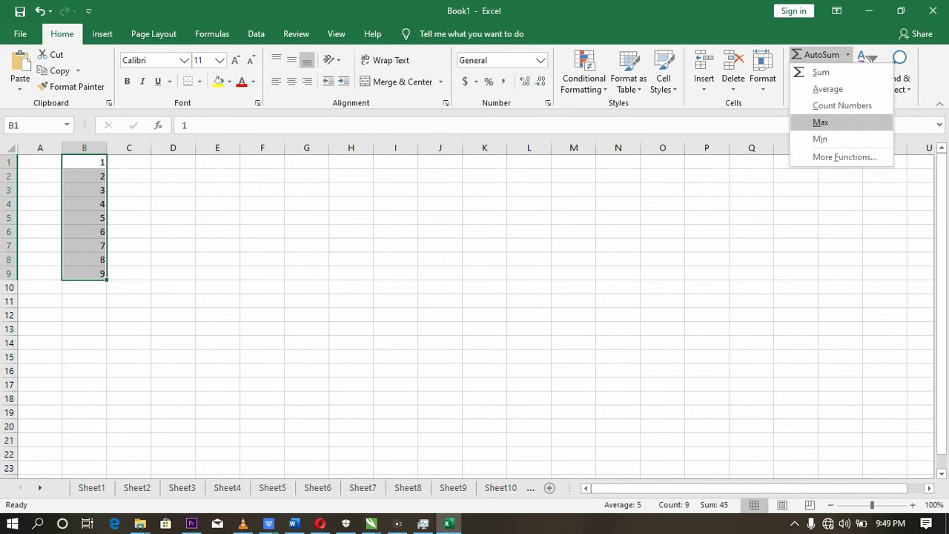
click(820, 122)
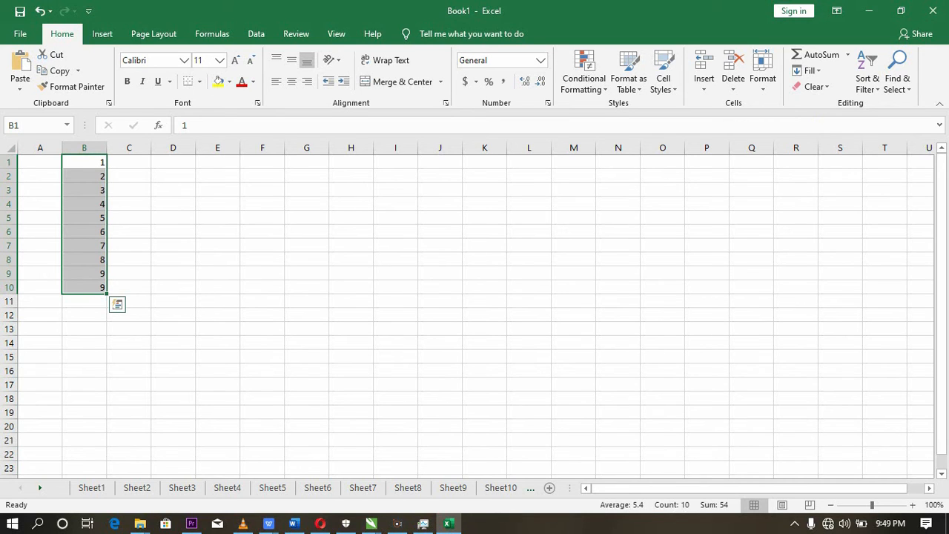
click(91, 287)
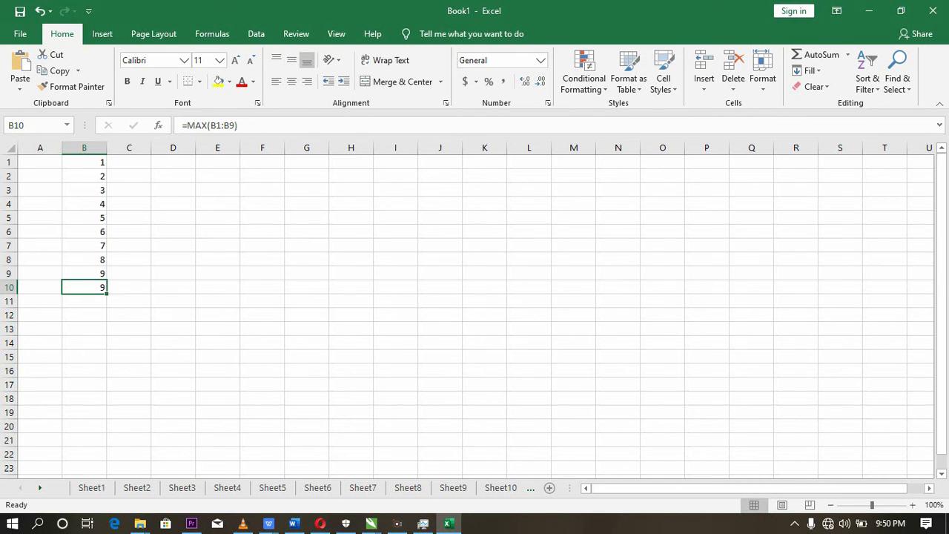
key(BackSpace)
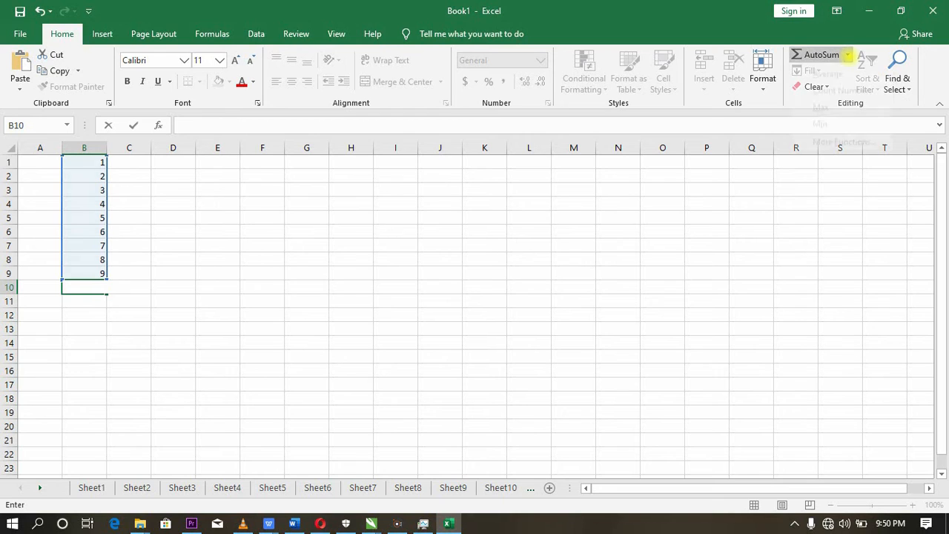
click(847, 54)
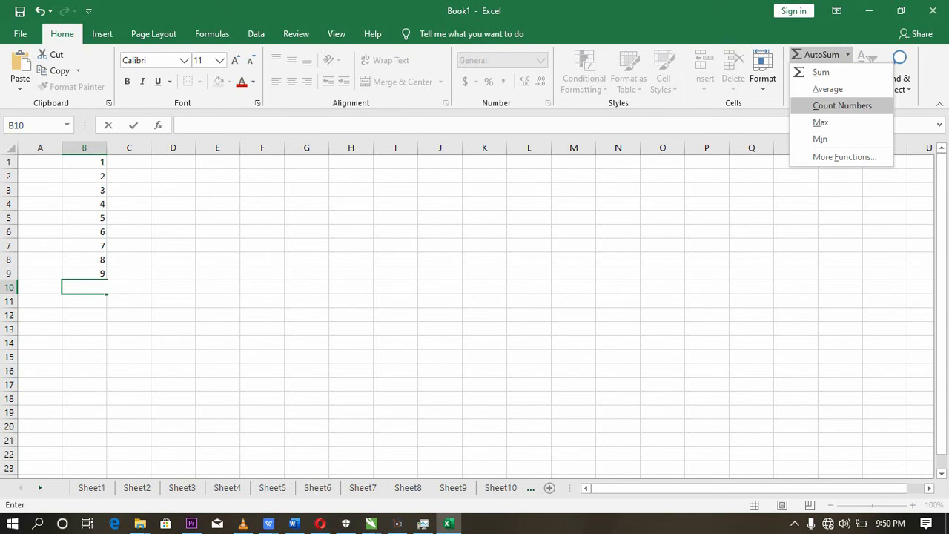
click(450, 310)
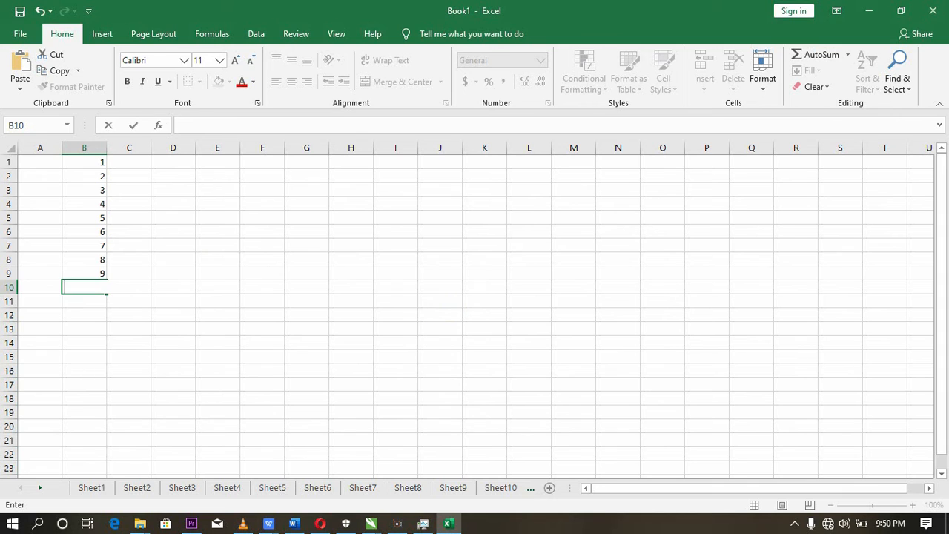
- Find the smallest number in B1:B9 with AutoSum's Min function in cell B10, and check the resulting formula
drag(84, 161, 84, 274)
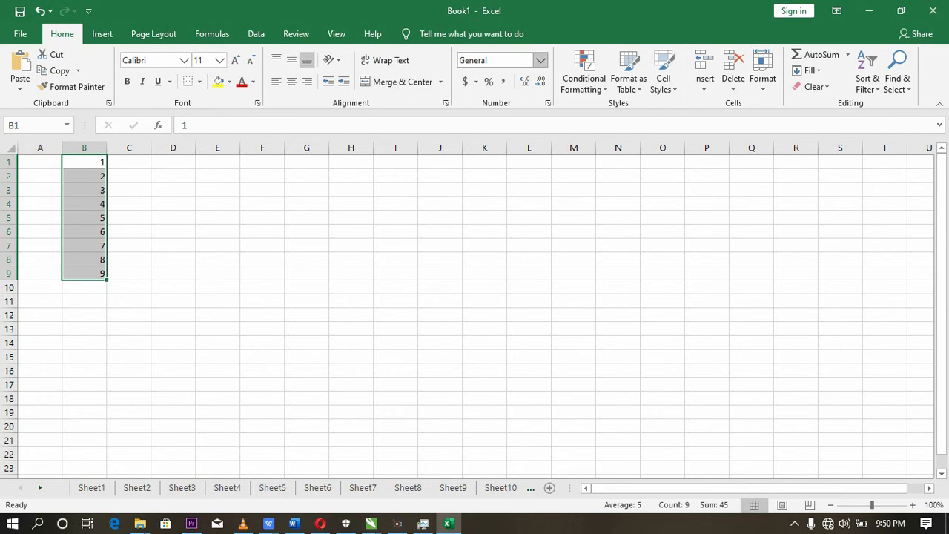
click(848, 52)
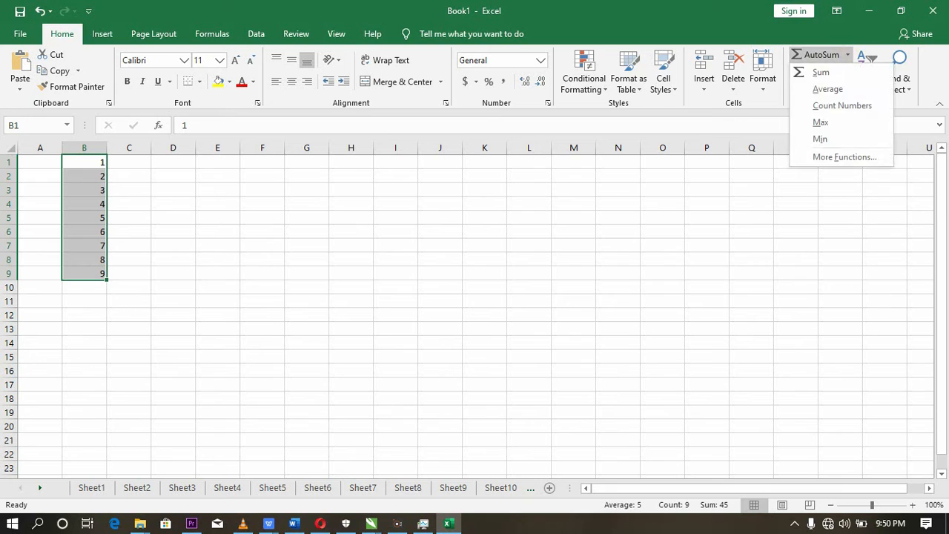
click(821, 139)
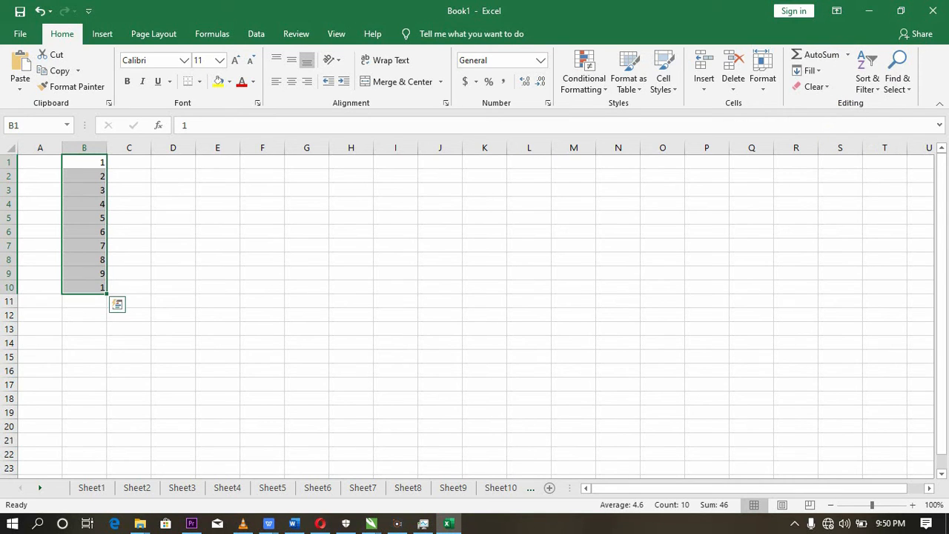
click(93, 288)
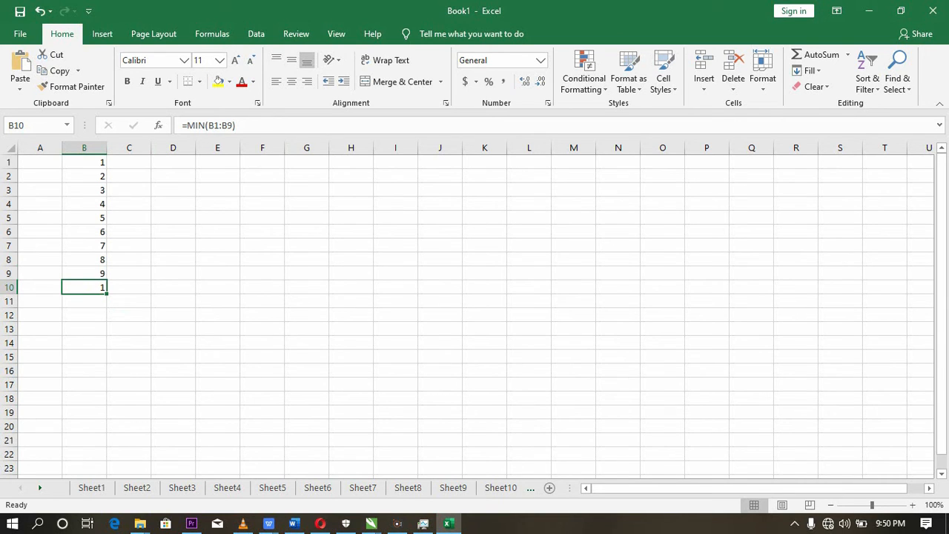
click(350, 259)
click(85, 287)
double_click(85, 287)
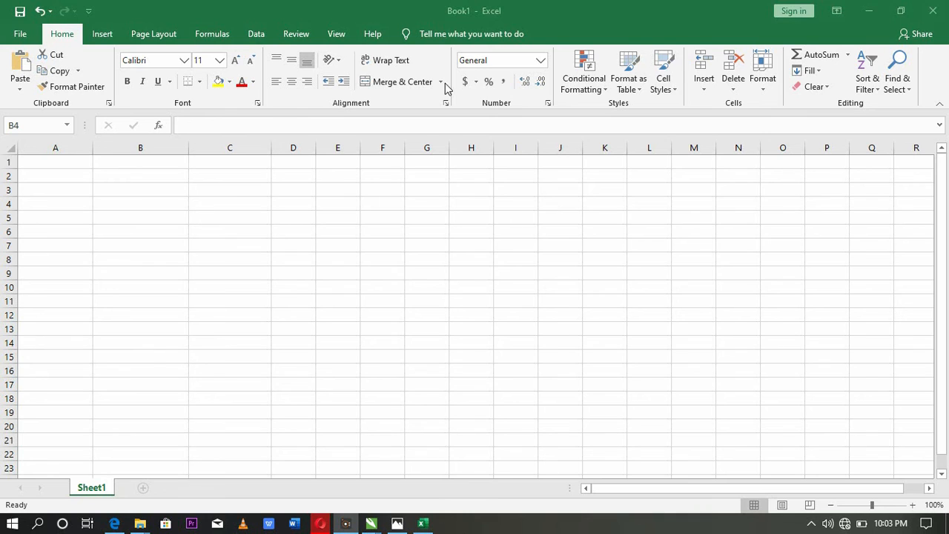
- Enter the column headings CUSTOMERS in A1 and INCOME in B1 of the blank sheet
click(62, 161)
click(62, 161)
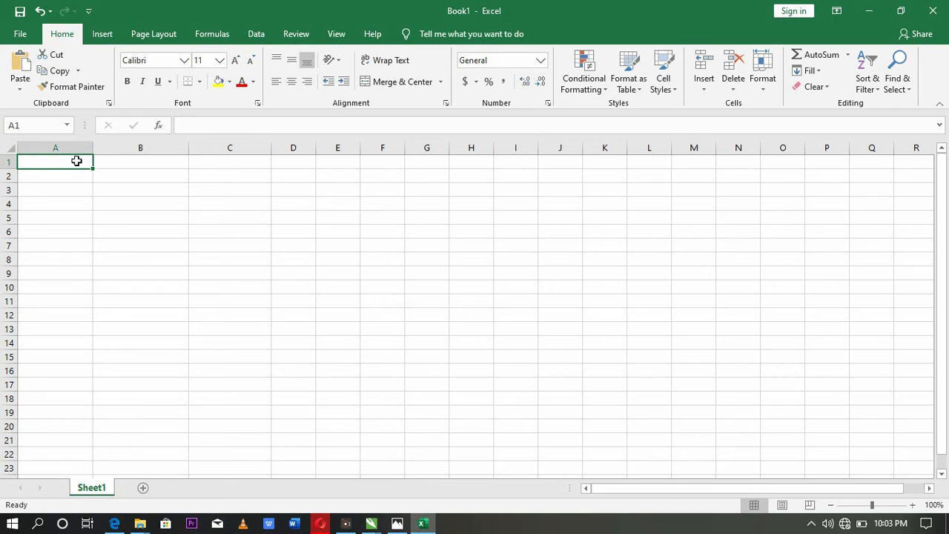
text(CUS)
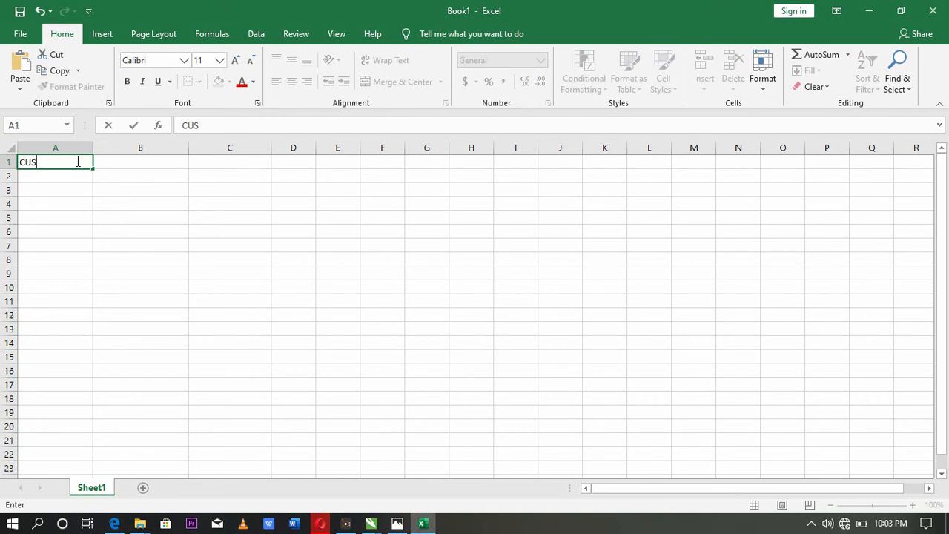
text(TOMERS)
key(Tab)
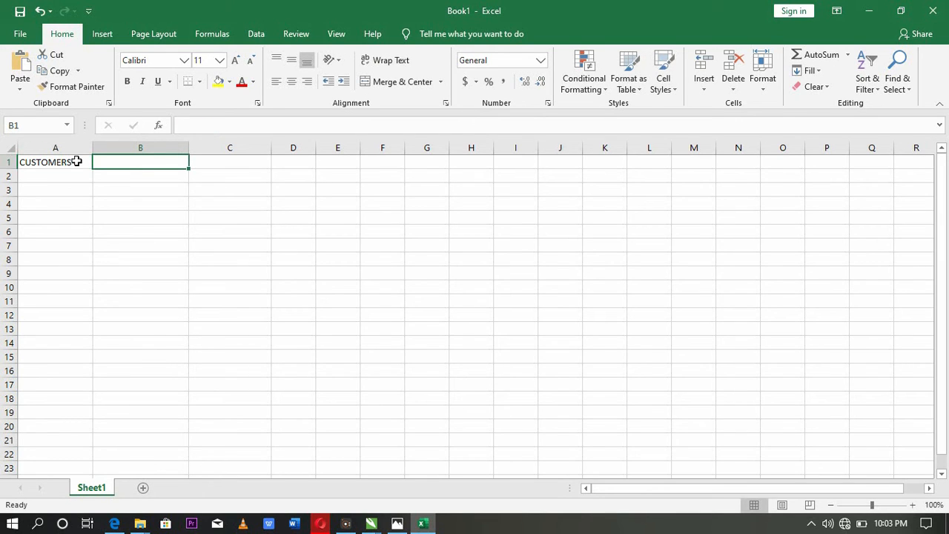
text(IN)
text(COME)
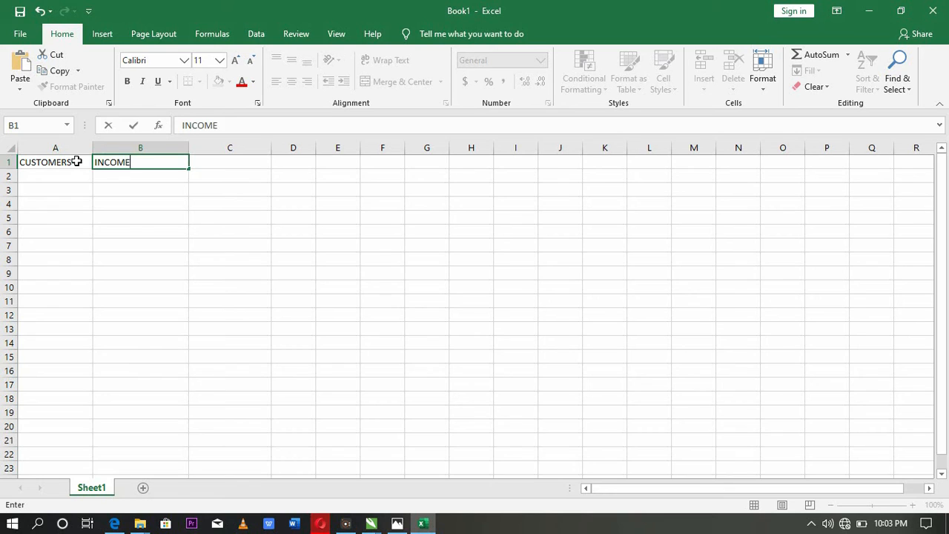
key(Tab)
- Enter the headings DAILY EXPENDITURE in C1 and BALANCE in D1, and widen column C to fit its heading
text(DAILY)
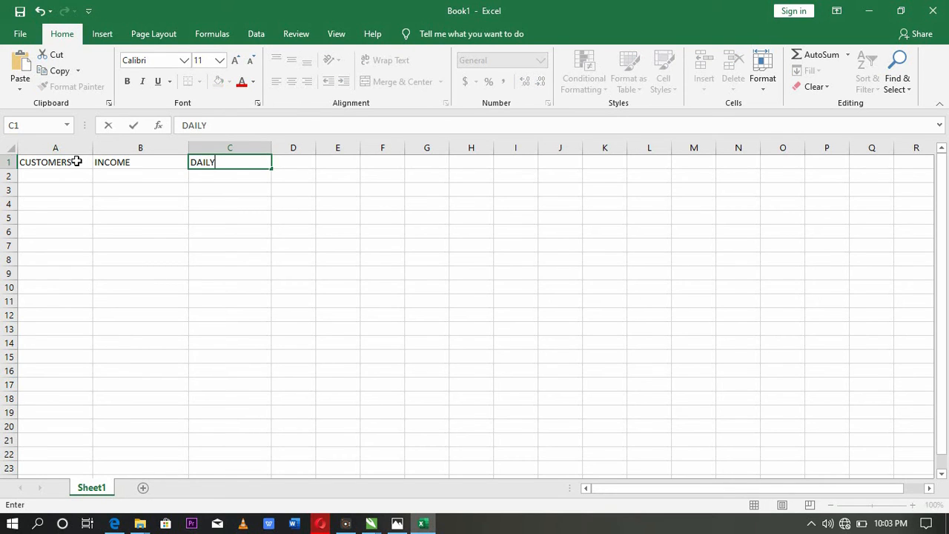
text( EXPENDITION)
key(BackSpace)
key(BackSpace)
key(BackSpace)
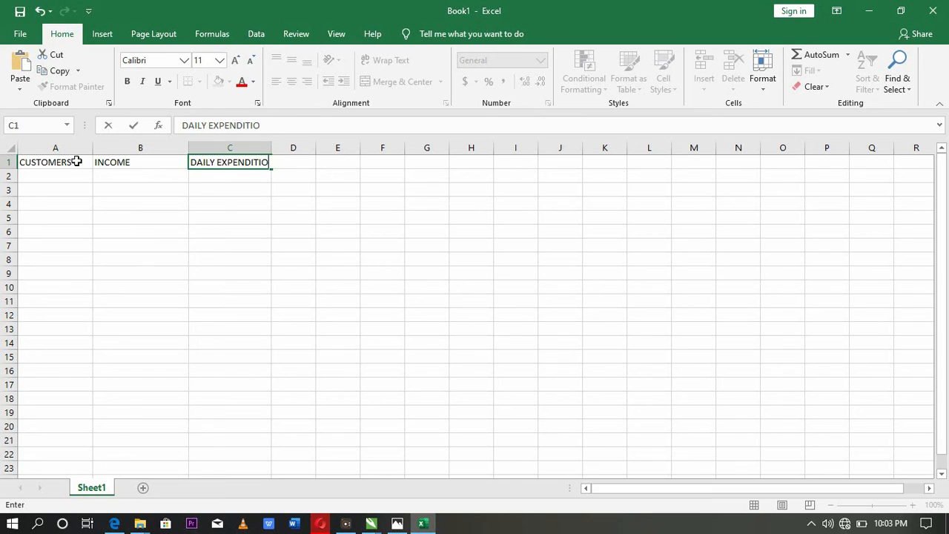
text(URE)
key(Tab)
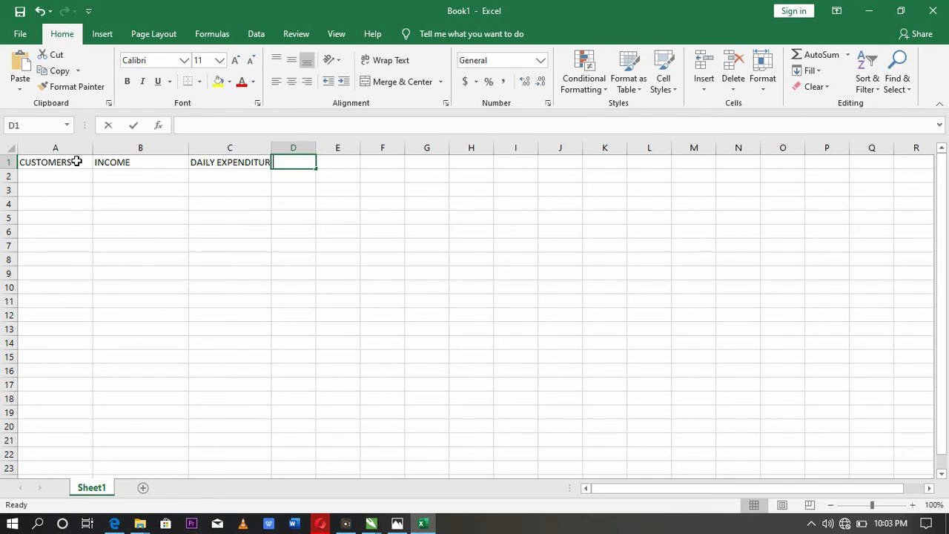
text(BALANCE)
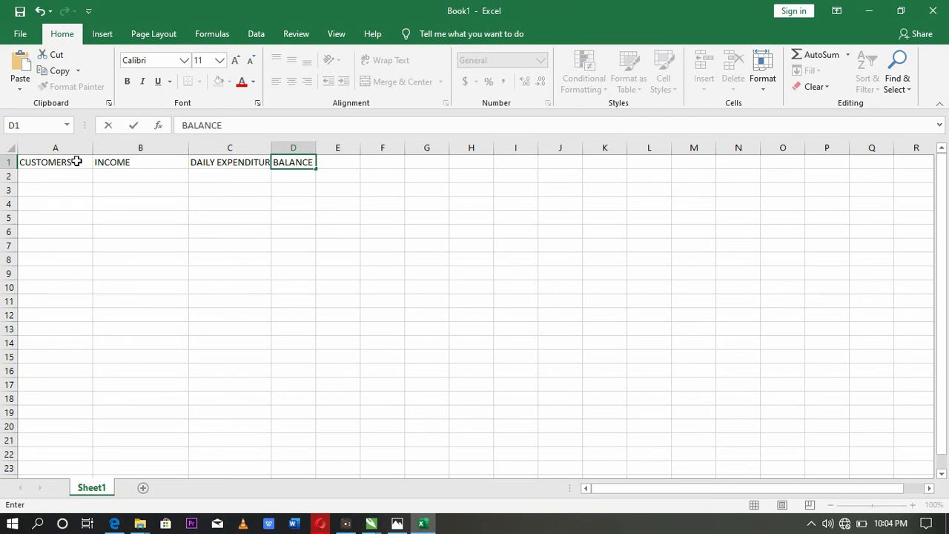
key(Return)
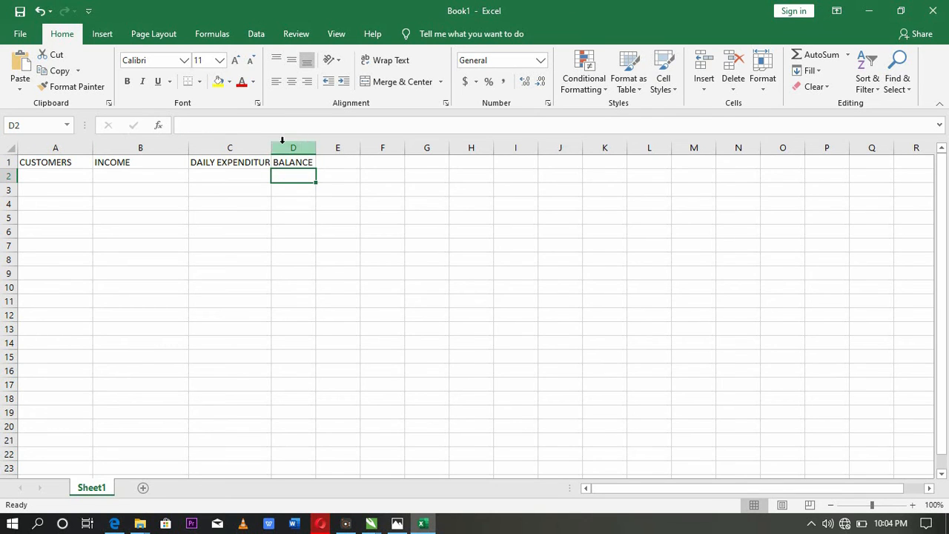
drag(271, 148, 299, 147)
click(229, 176)
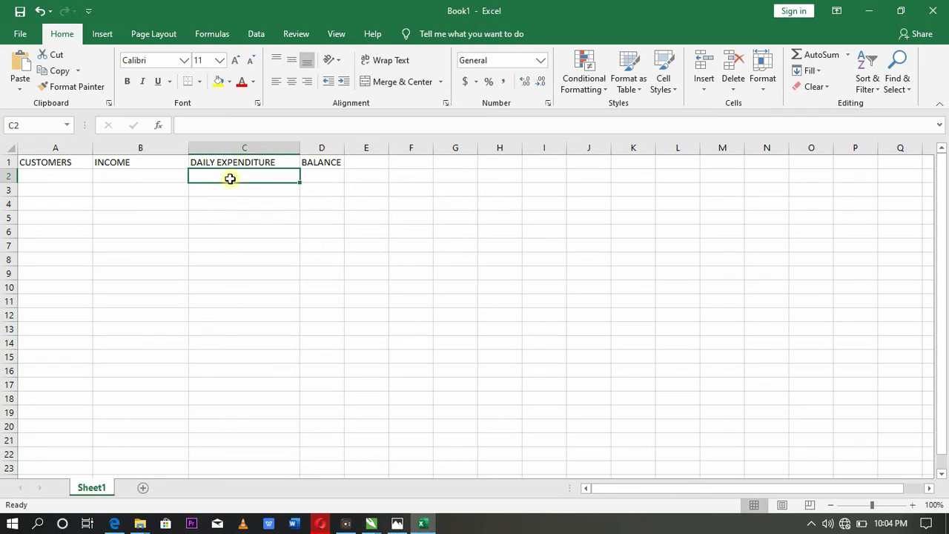
- Fill row 2 for customer A with an income of 100000 and a daily expenditure of 20000
click(58, 179)
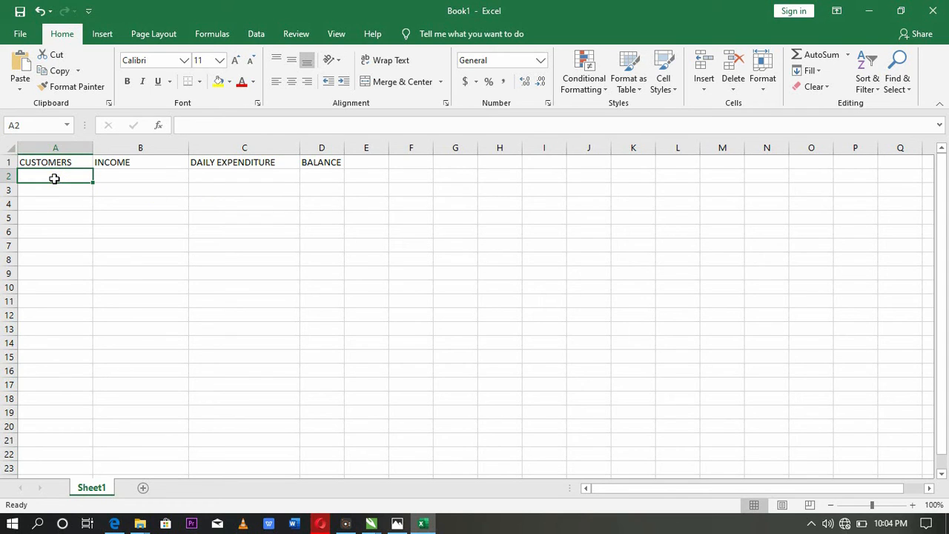
text(A)
key(Tab)
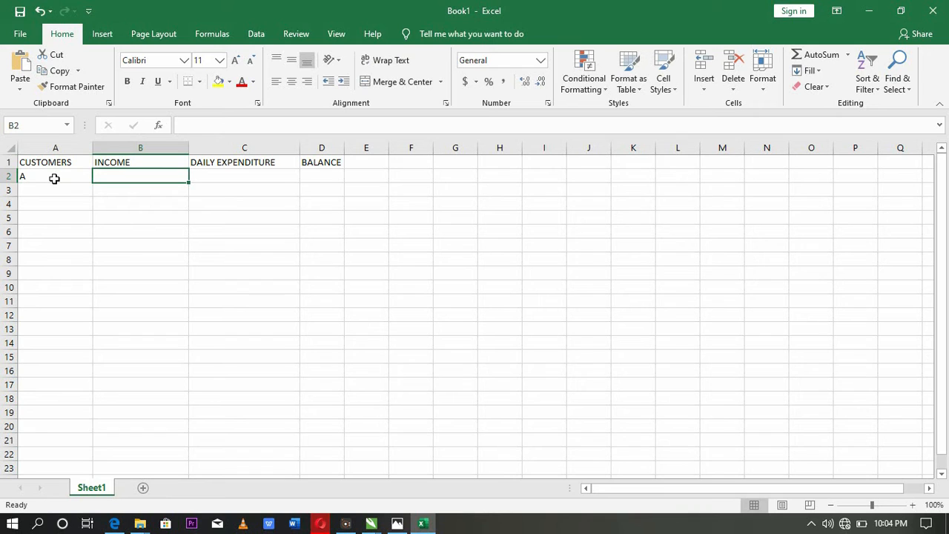
text(100)
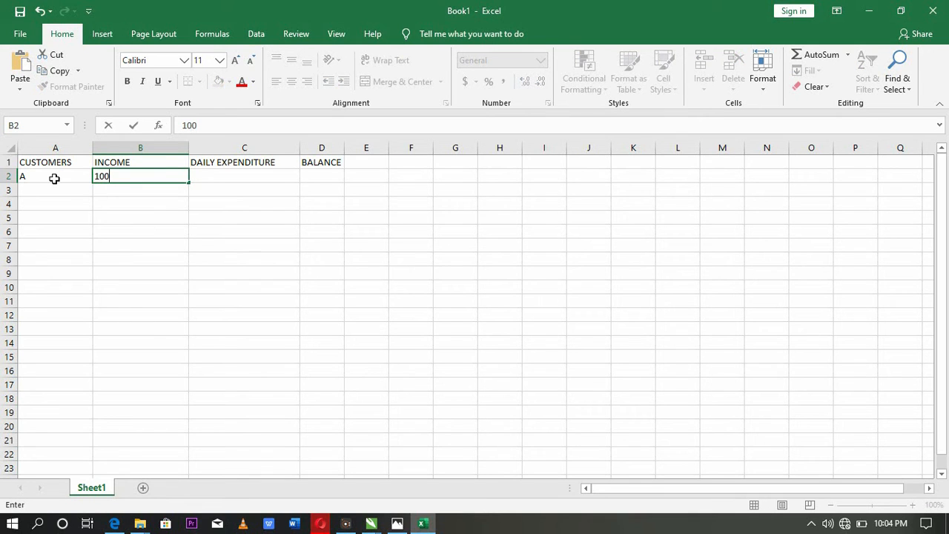
text(000)
key(Return)
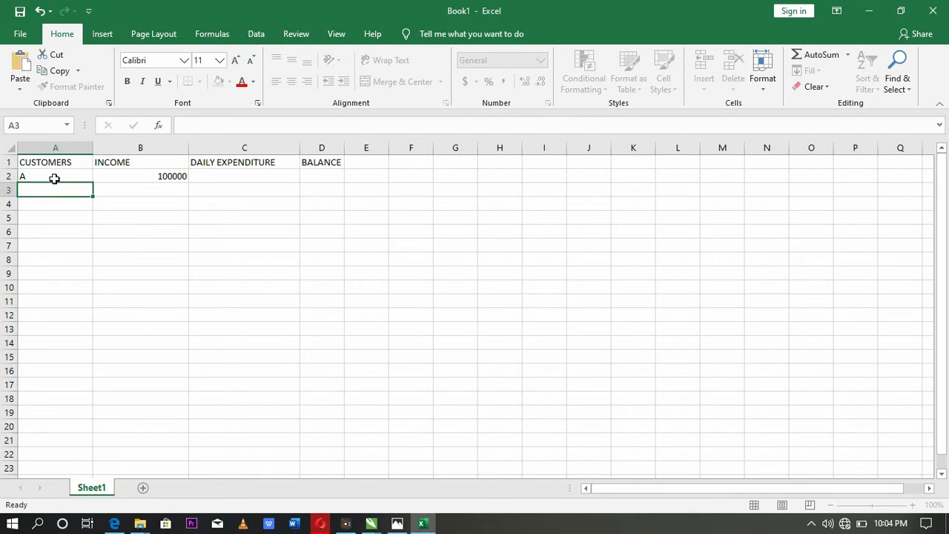
key(Up)
key(Right)
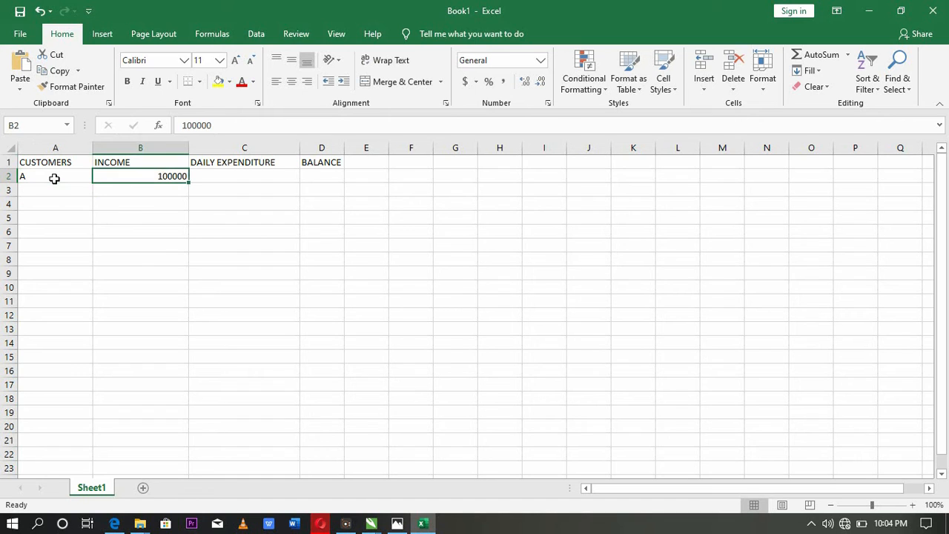
key(Right)
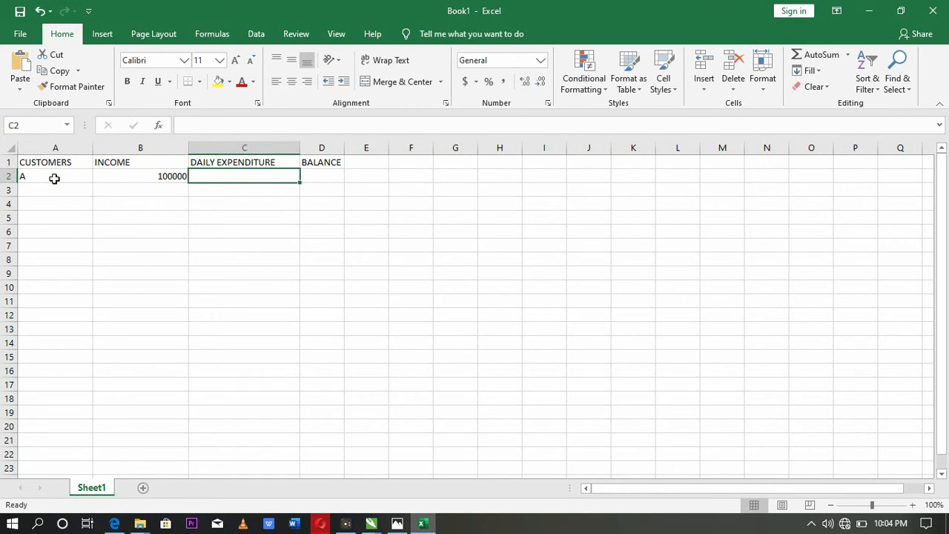
text(20000)
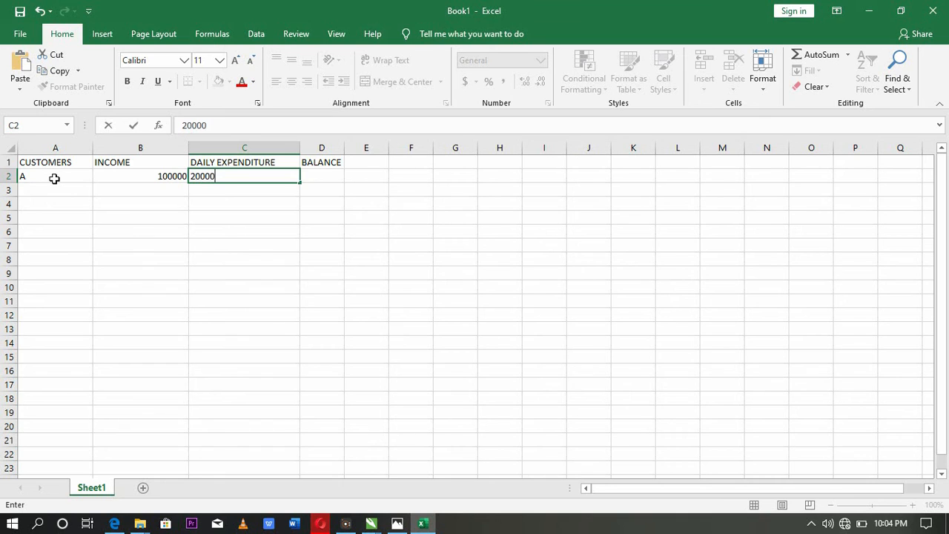
key(Return)
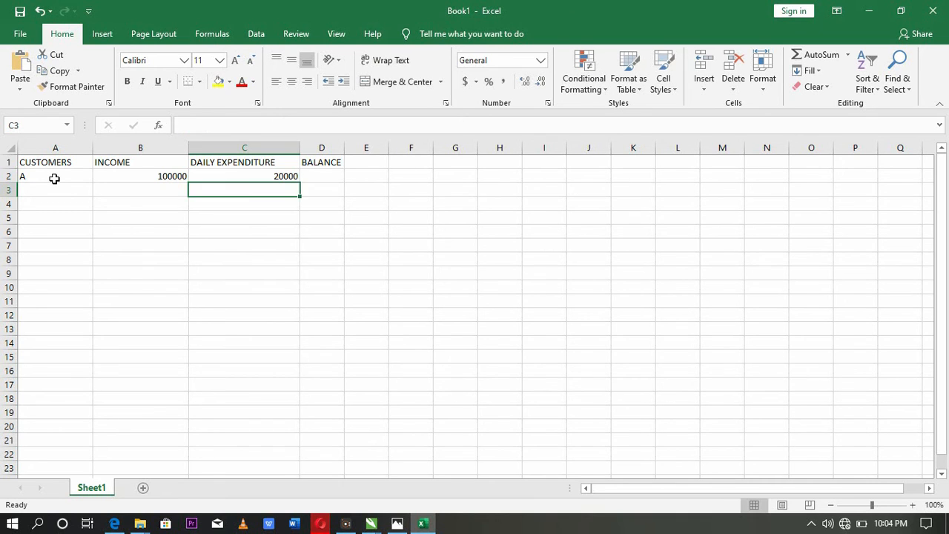
- Fill row 3 for customer B with an income of 20000 and a daily expenditure of 500
key(Left)
key(Left)
text(B)
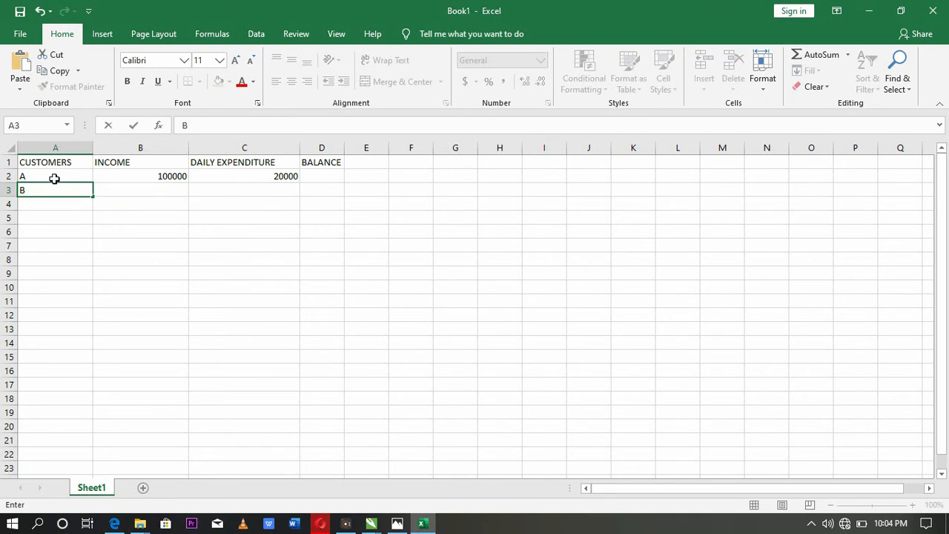
key(Tab)
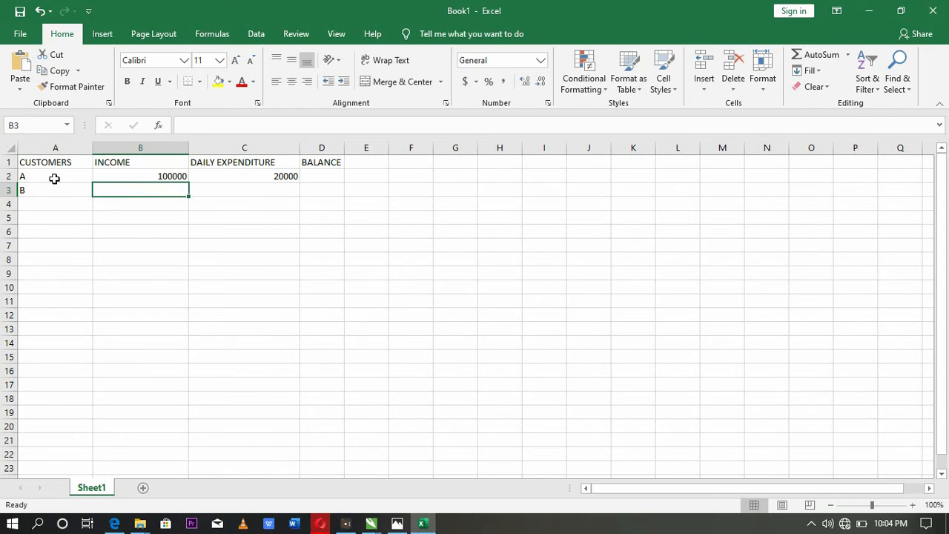
text(20)
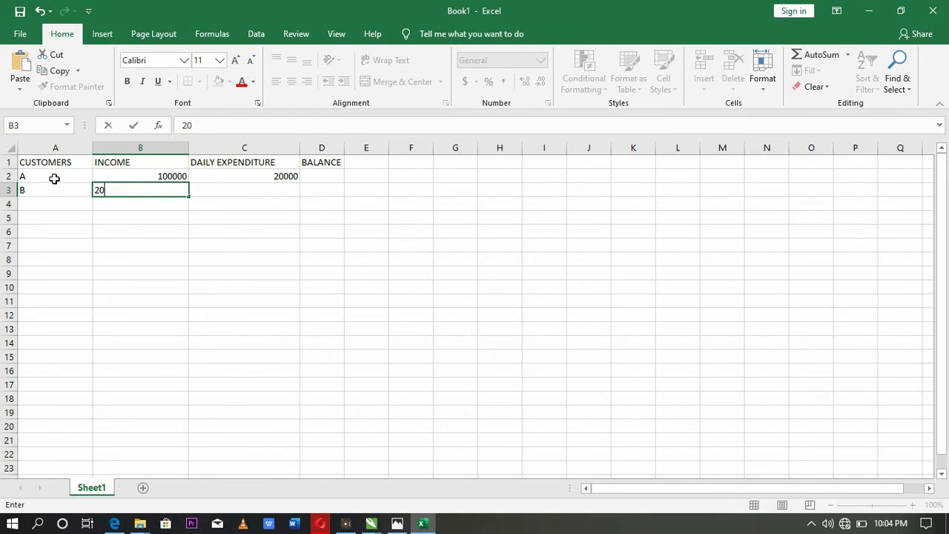
text(000)
key(Tab)
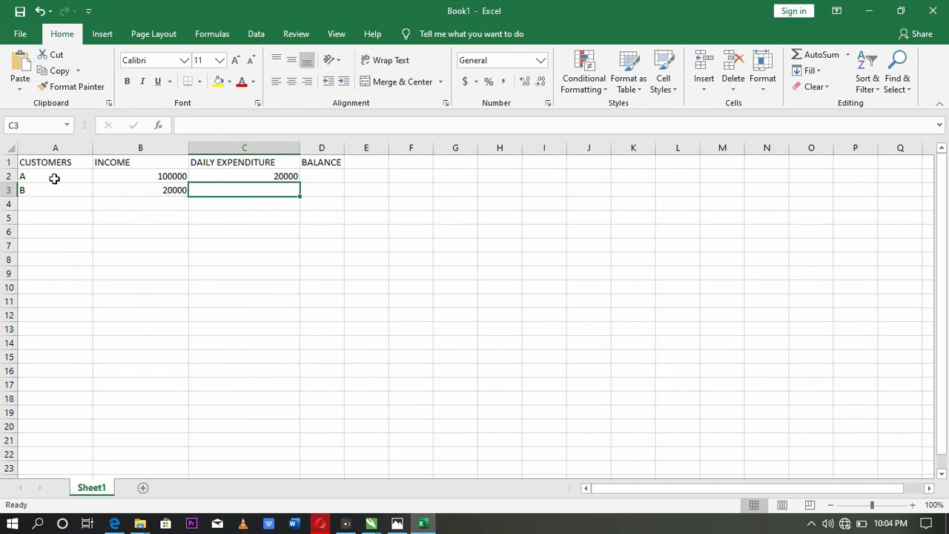
text(50)
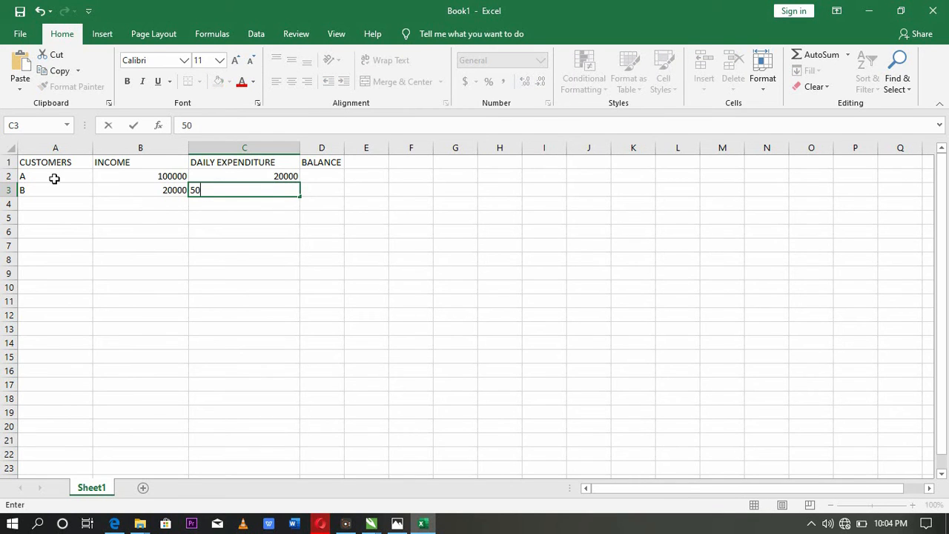
text(0)
key(Tab)
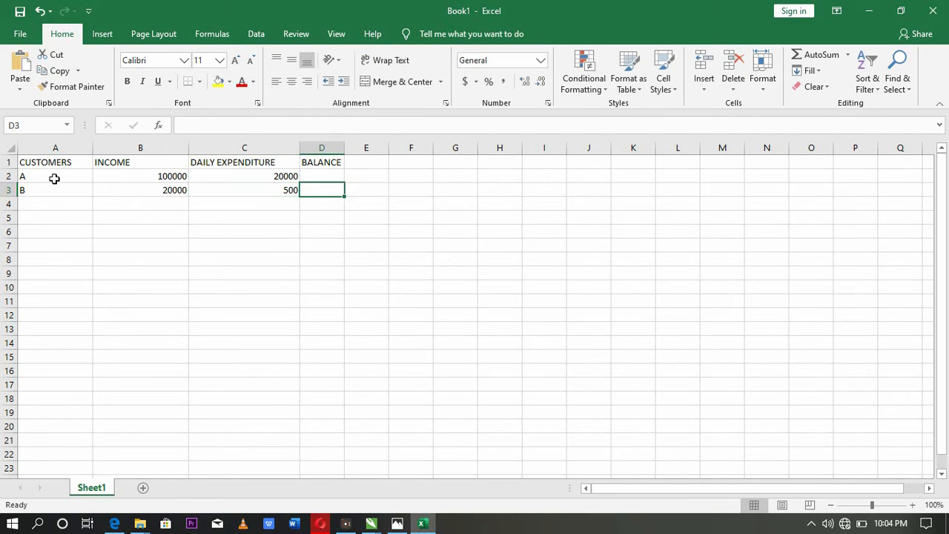
- Fill row 4 for customer C with an income of 40000 and a daily expenditure of 1500
key(Return)
key(Left)
text(C)
key(Tab)
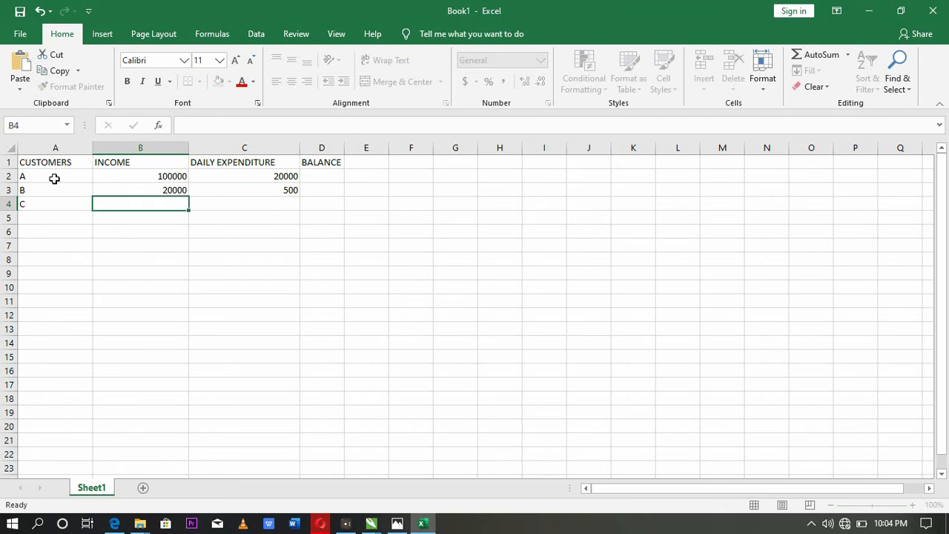
text(40000)
key(Tab)
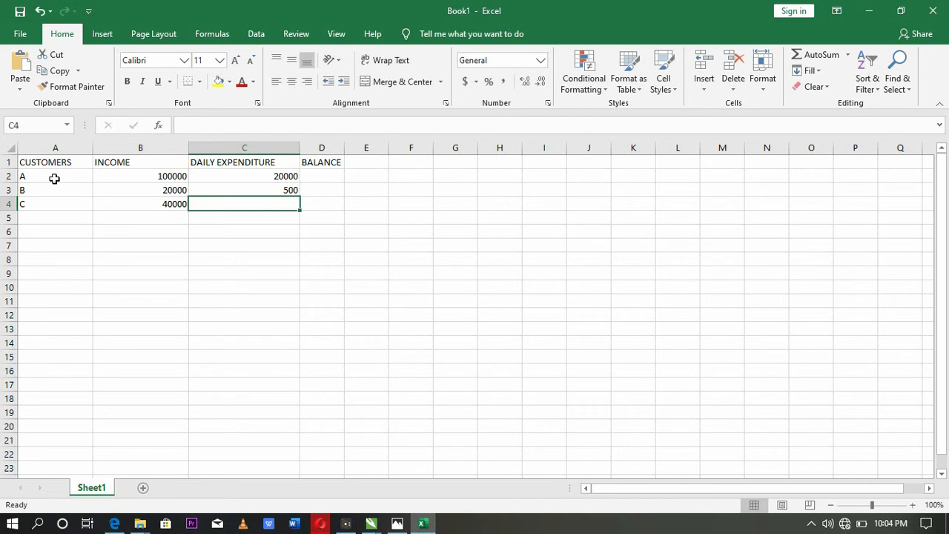
text(1500)
key(Tab)
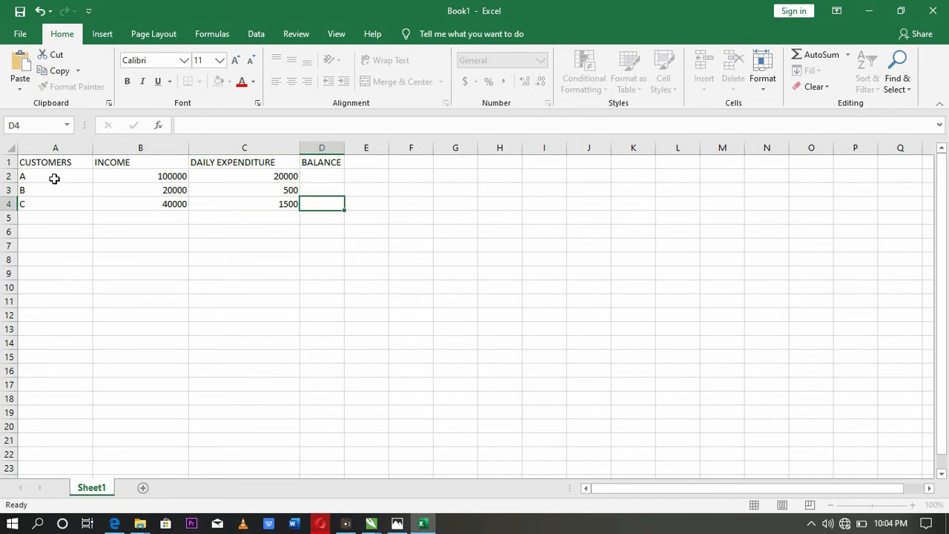
- Calculate customer A's balance in D2 with the formula =(B2-C2), subtracting daily expenditure from income
key(Up)
key(Up)
key(Up)
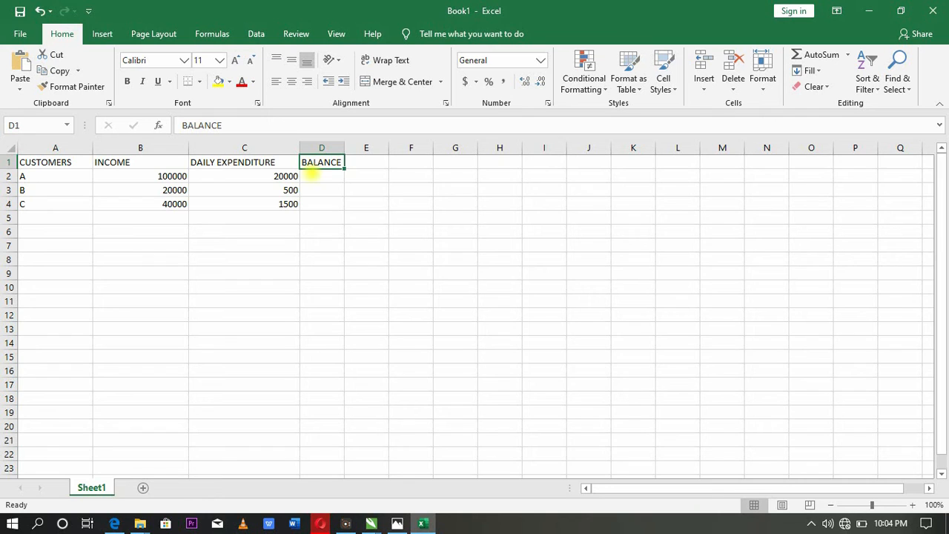
click(312, 172)
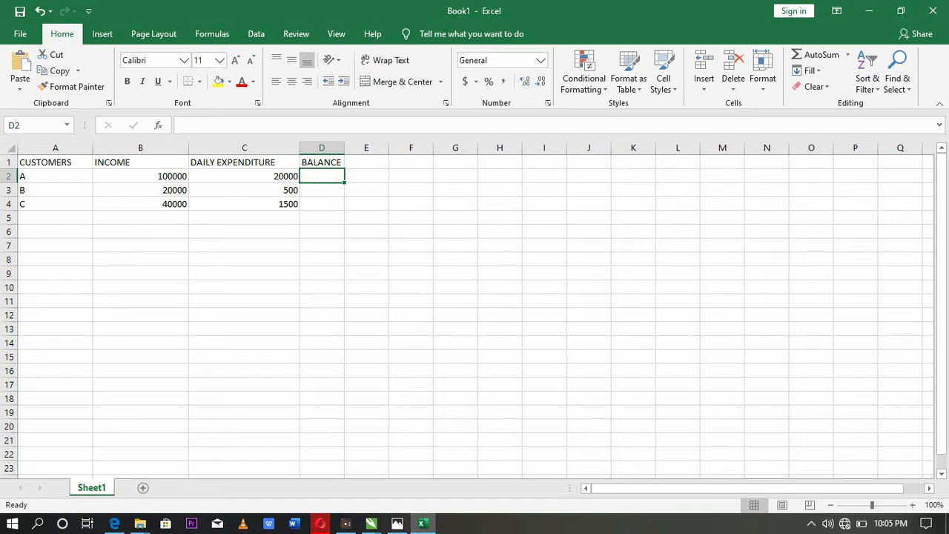
click(169, 175)
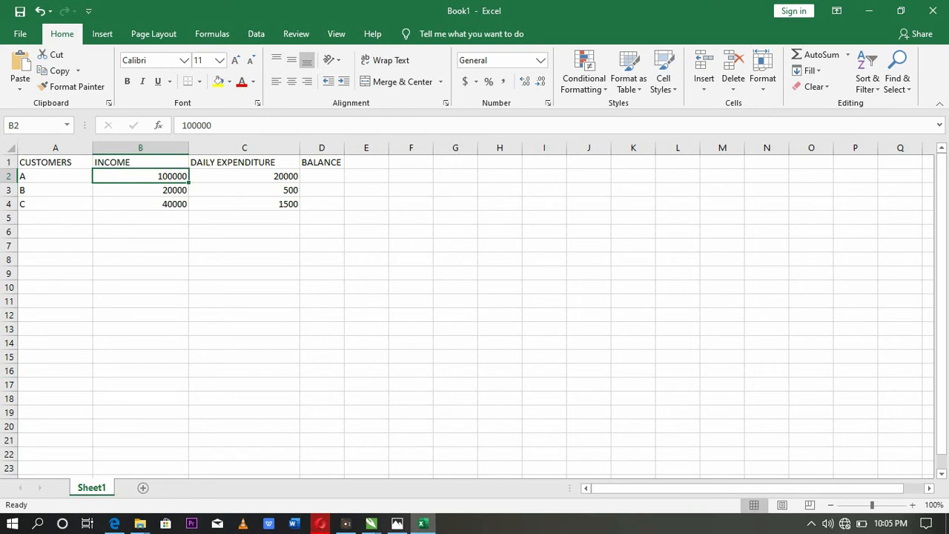
click(276, 176)
click(324, 178)
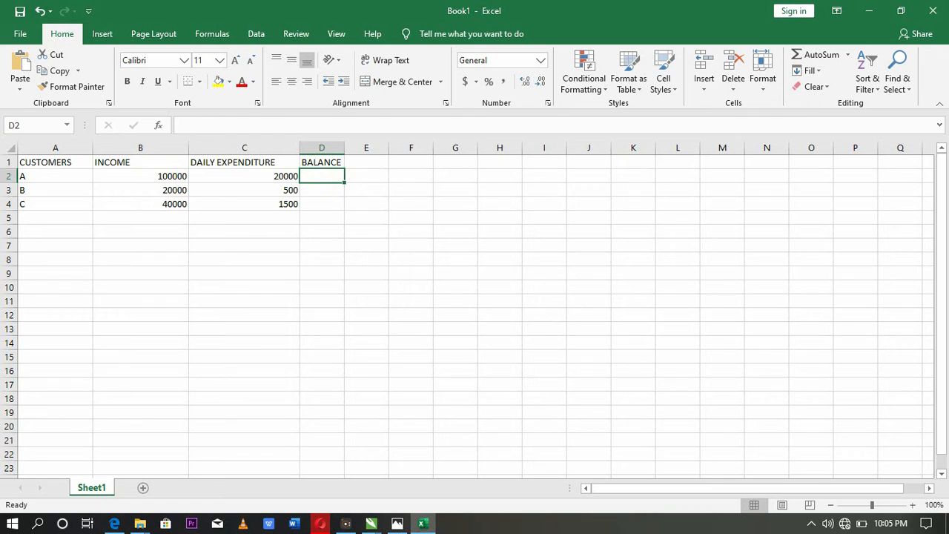
text(=)
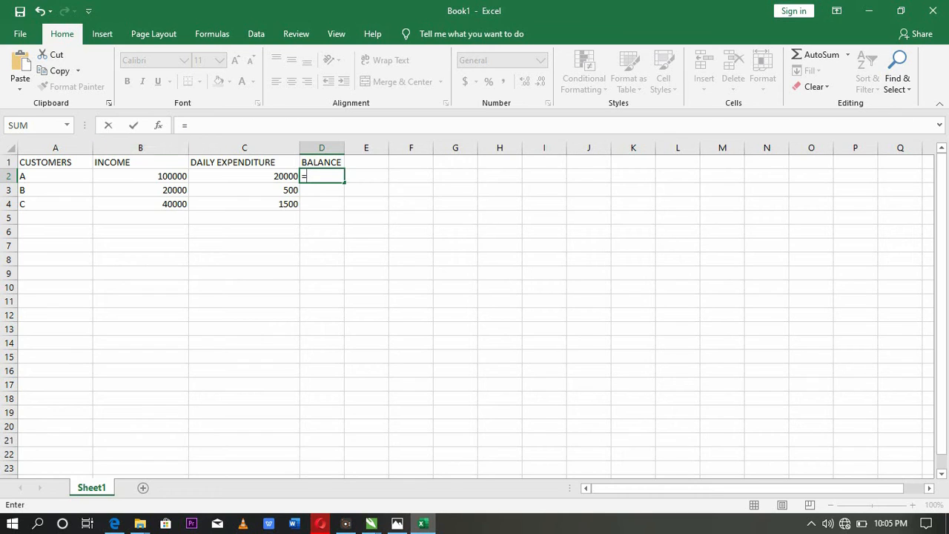
text((B2)
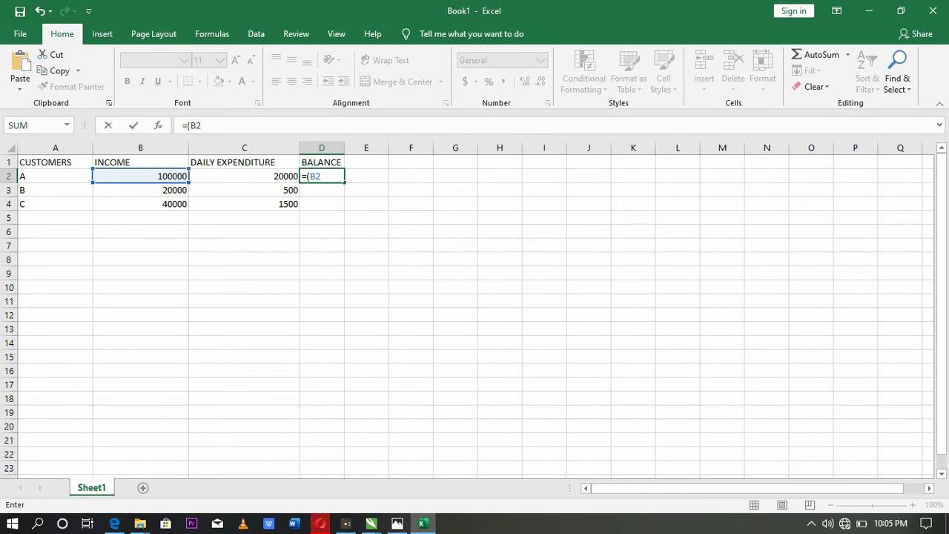
text(-C2)
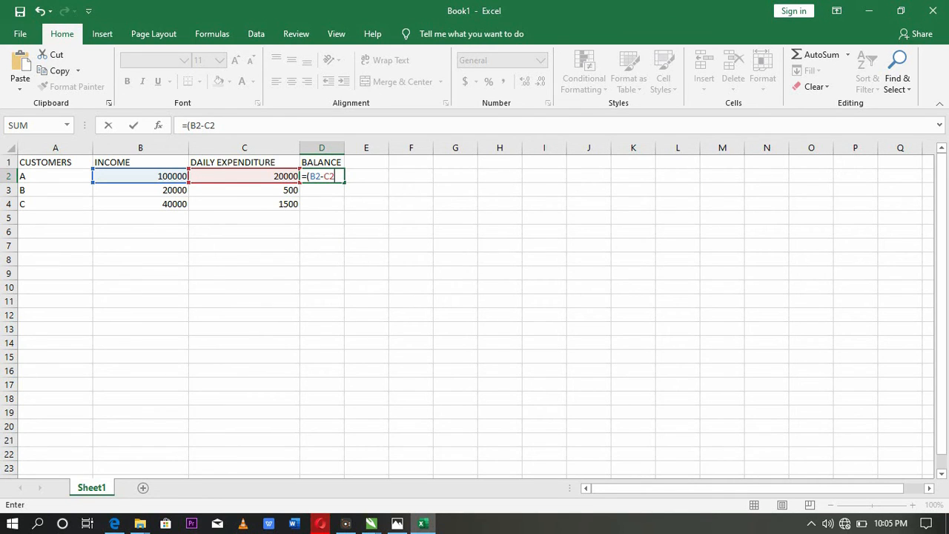
text())
key(Return)
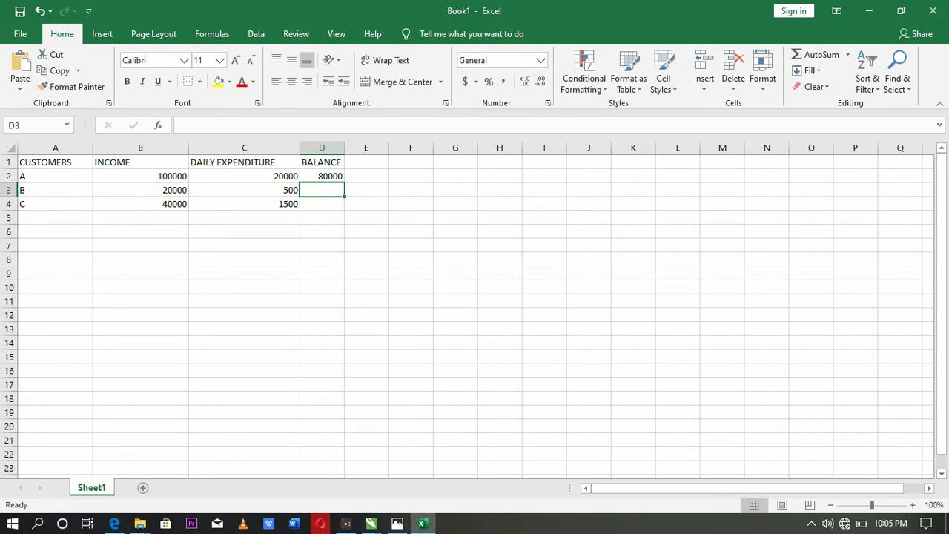
- Fill the balance formula from D2 down the BALANCE column to D22
click(321, 176)
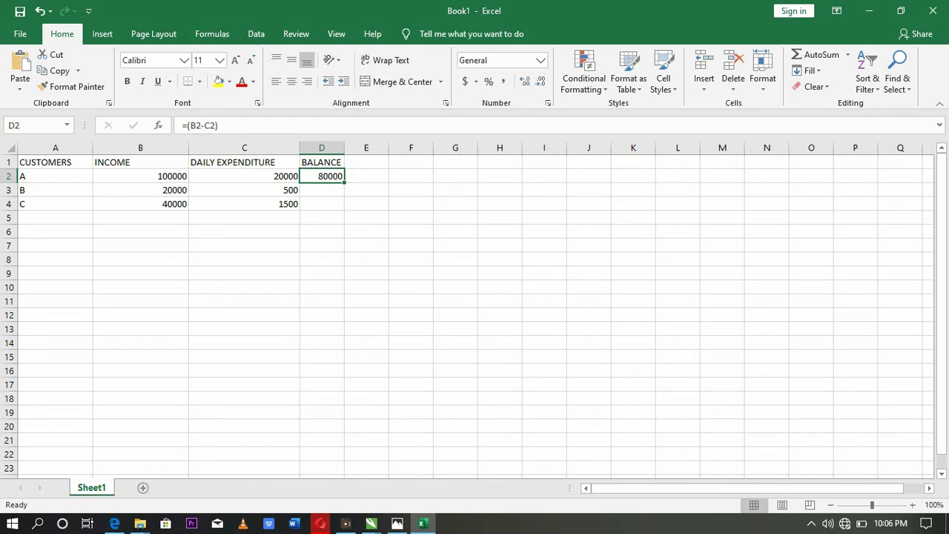
drag(344, 182, 344, 363)
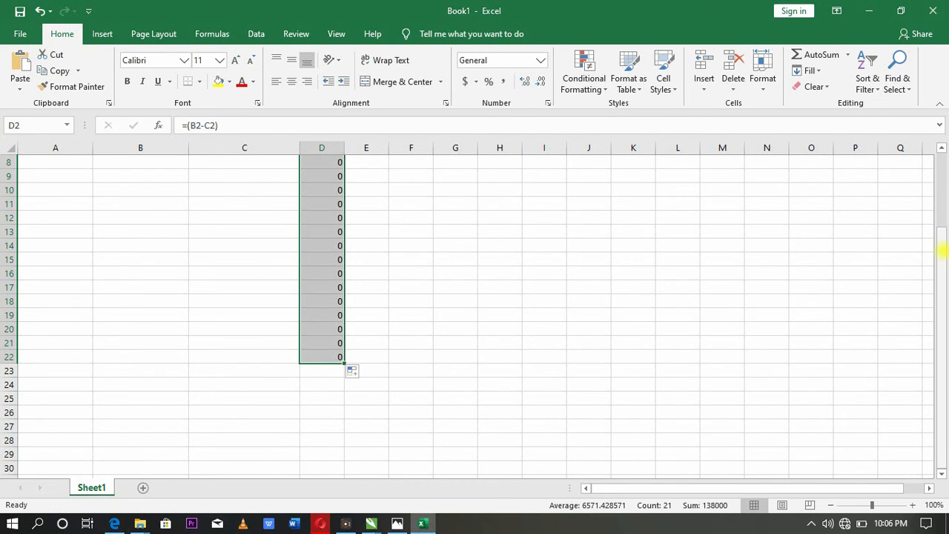
mouse_move(941, 252)
mouse_down()
mouse_move(942, 223)
mouse_move(942, 250)
mouse_up()
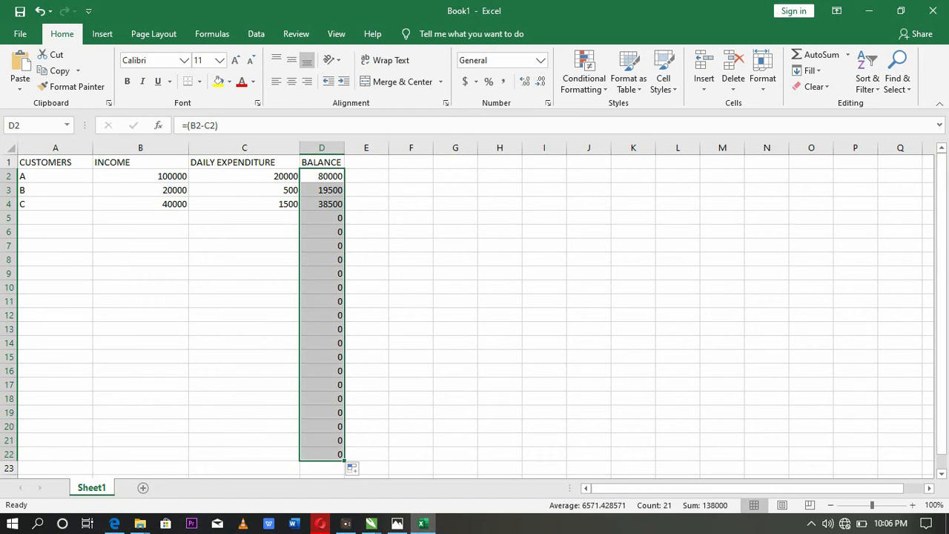
- Fill row 5 for customer D with an income of 20000 and a daily expenditure of 700
click(34, 217)
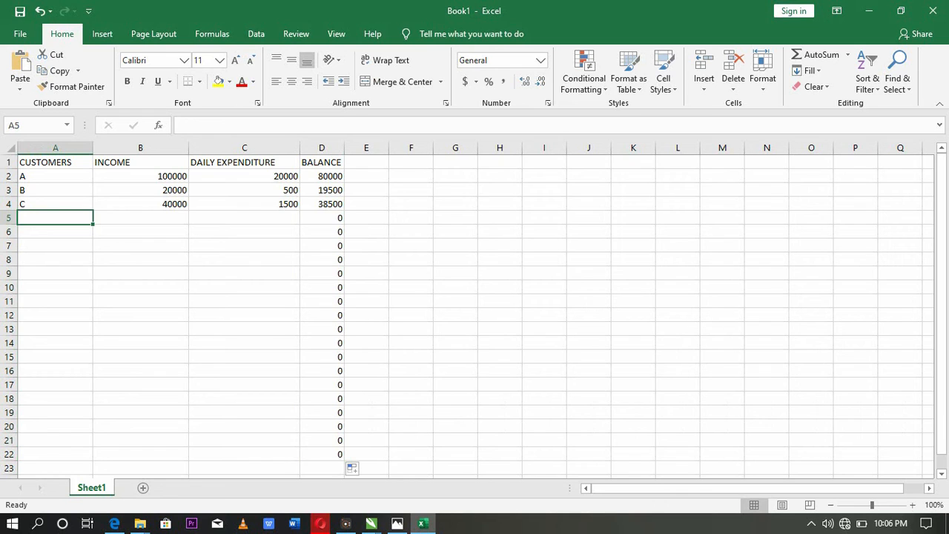
text(D)
key(Tab)
text(10)
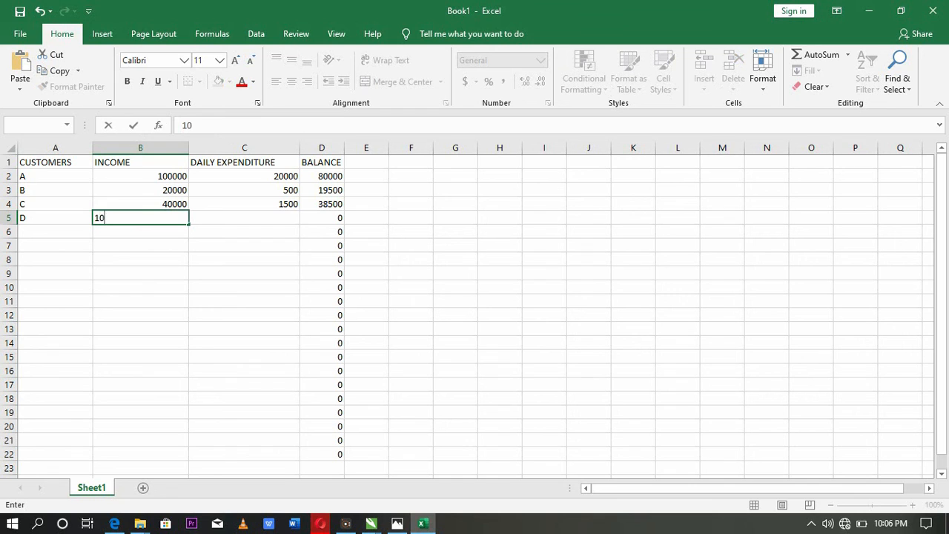
key(BackSpace)
key(BackSpace)
text(20000)
key(Tab)
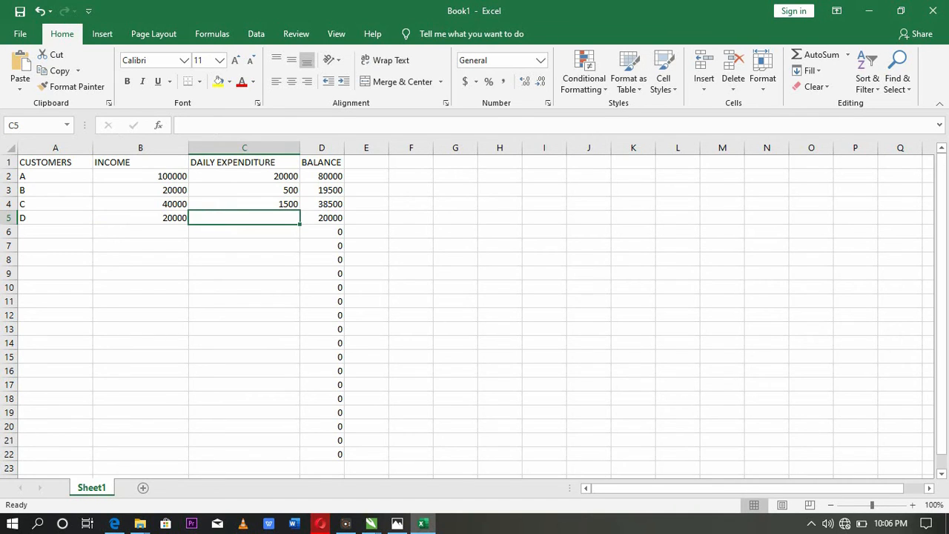
text(700)
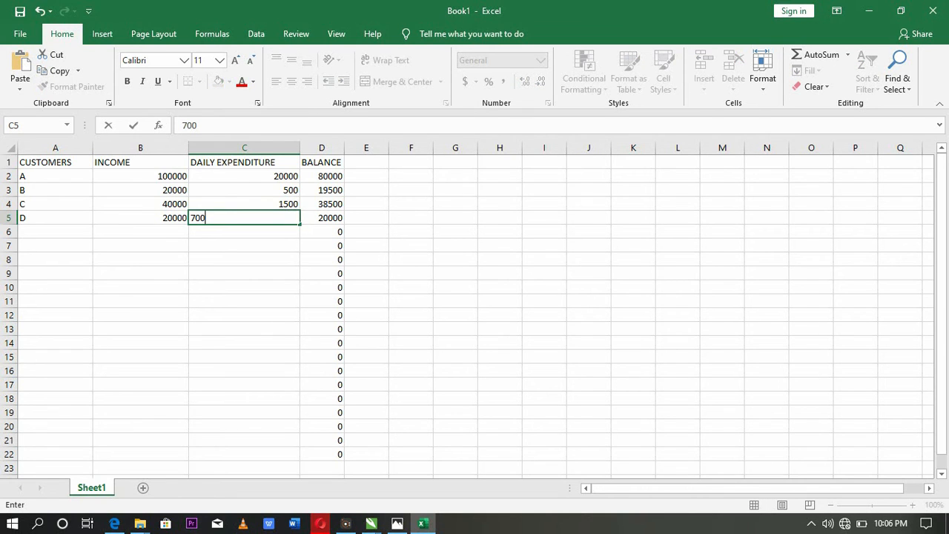
key(Return)
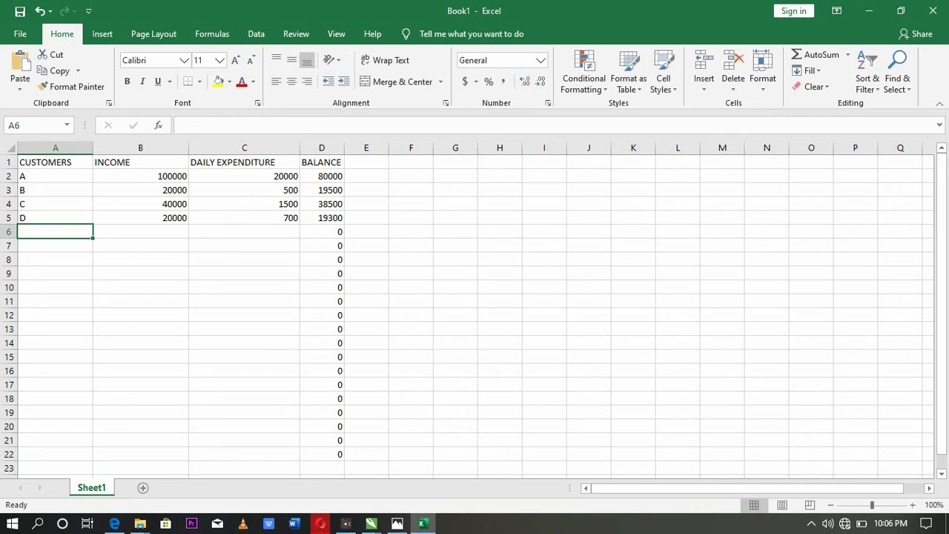
- Enter customer E in row 6 with an income of 250000
text(E)
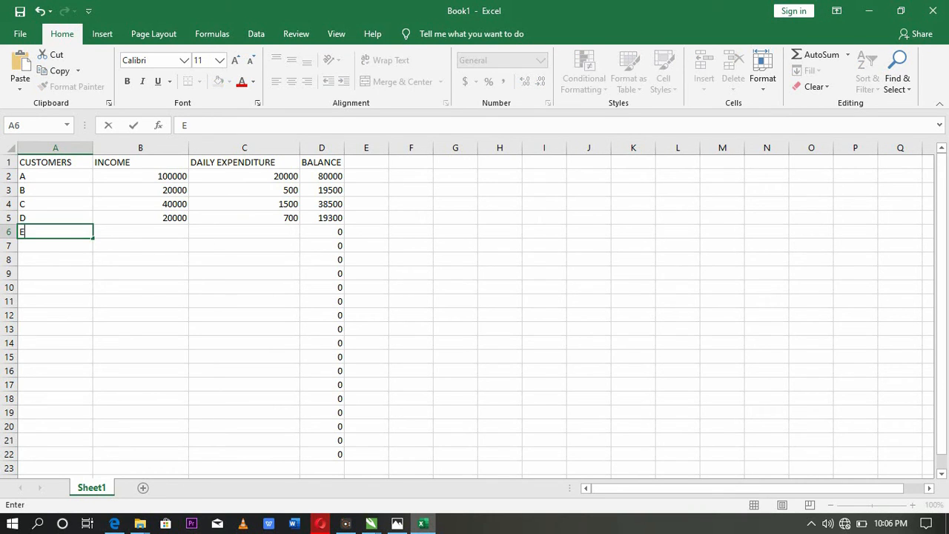
key(Tab)
text(2)
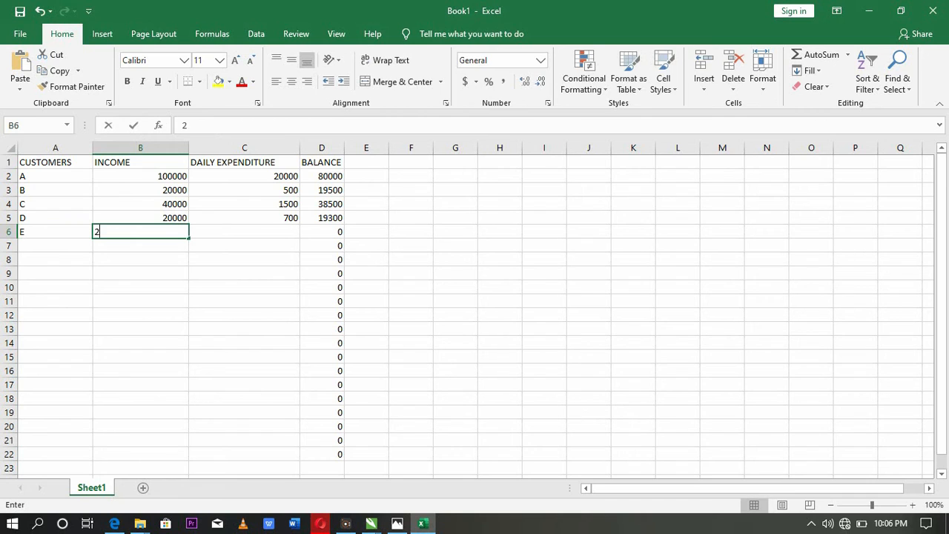
text(500)
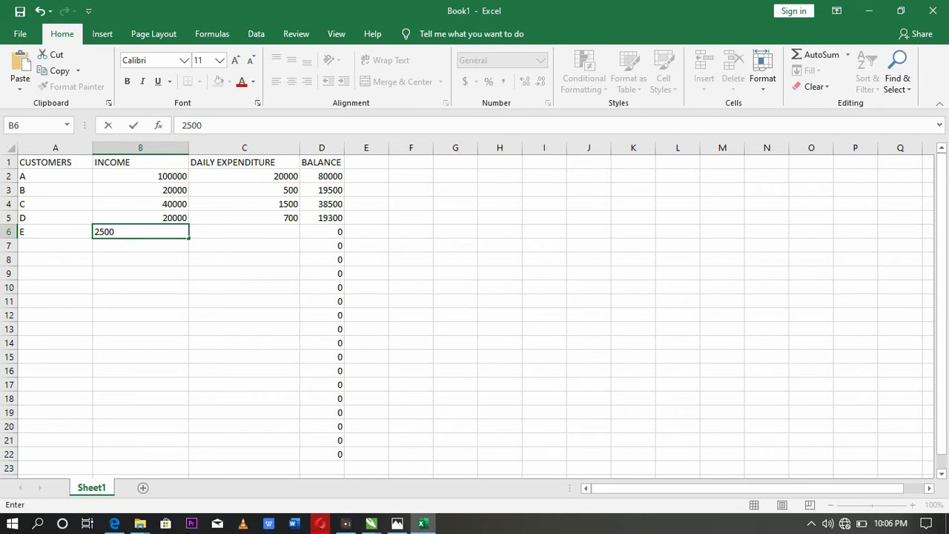
key(BackSpace)
key(BackSpace)
key(BackSpace)
key(BackSpace)
text(250000)
key(Tab)
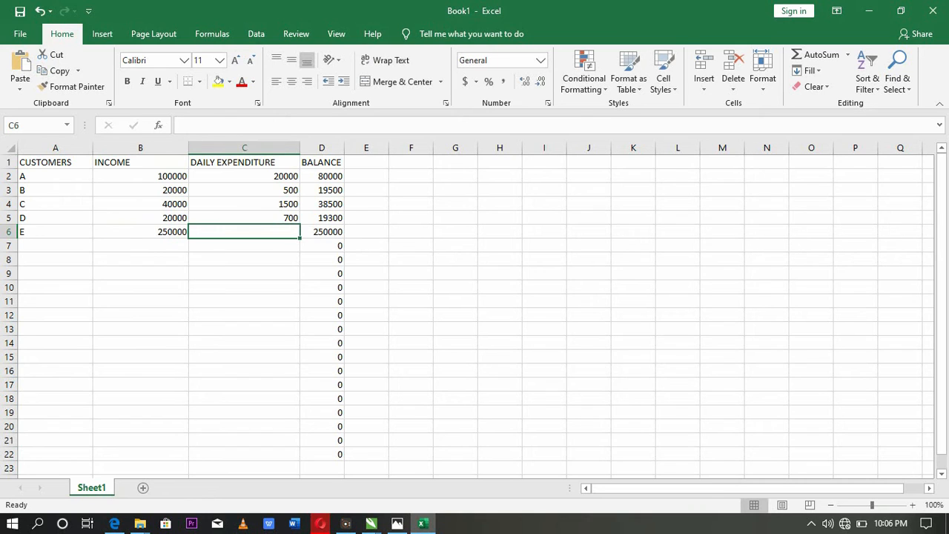
- Set customer E's daily expenditure in C6 to 30000 and check the balance formula in D6
text(3000)
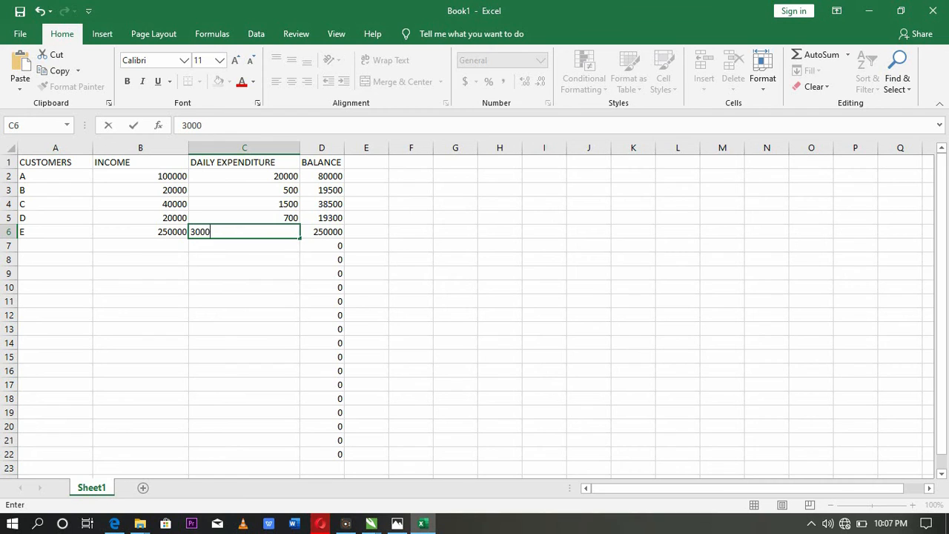
text(0)
key(Return)
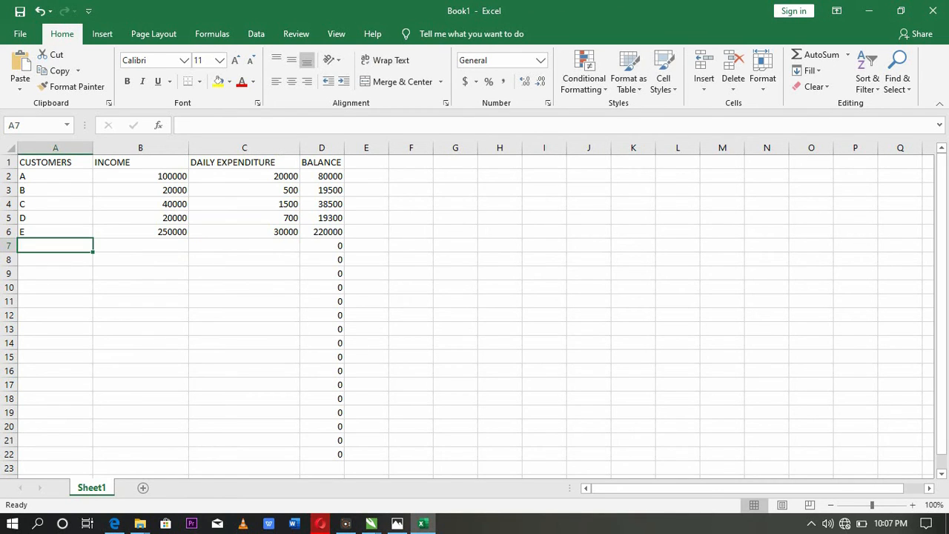
click(323, 232)
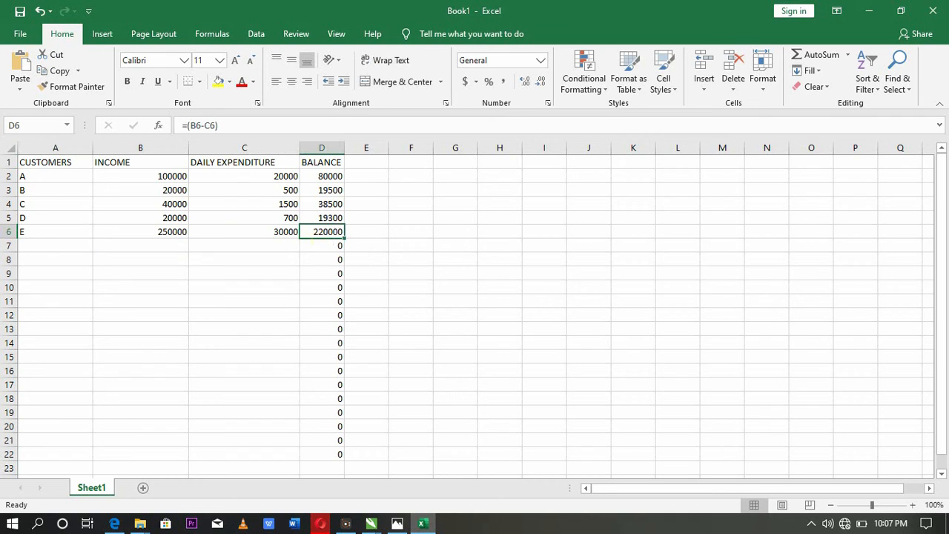
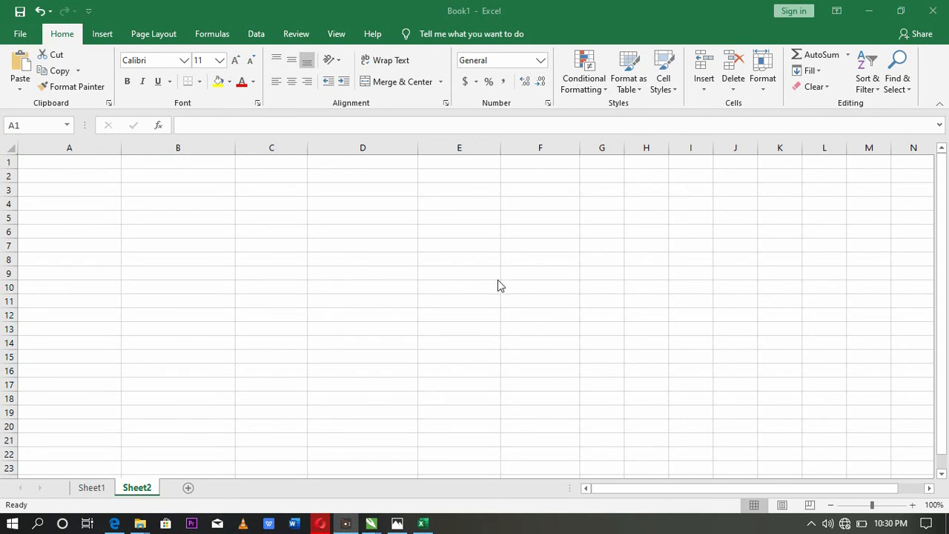
- Enter the sample texts HDKDKDKD in cell B3 and DKJLKSDJLKD in cell B6 of the empty sheet
click(231, 218)
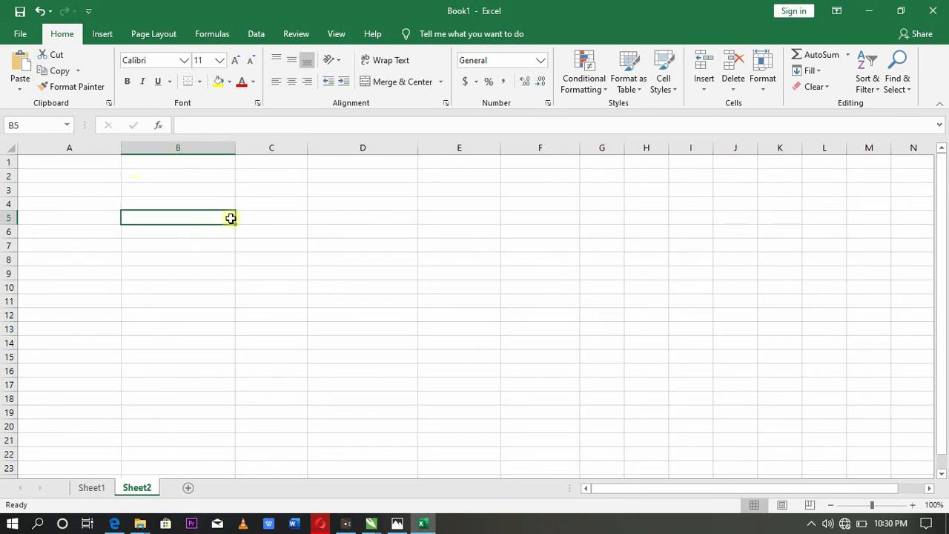
click(134, 187)
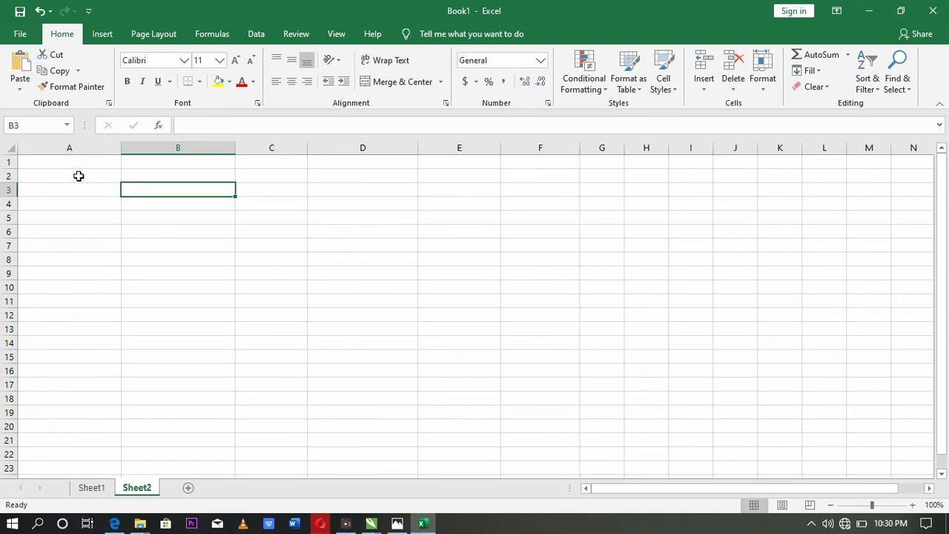
text(HDKDKDKD)
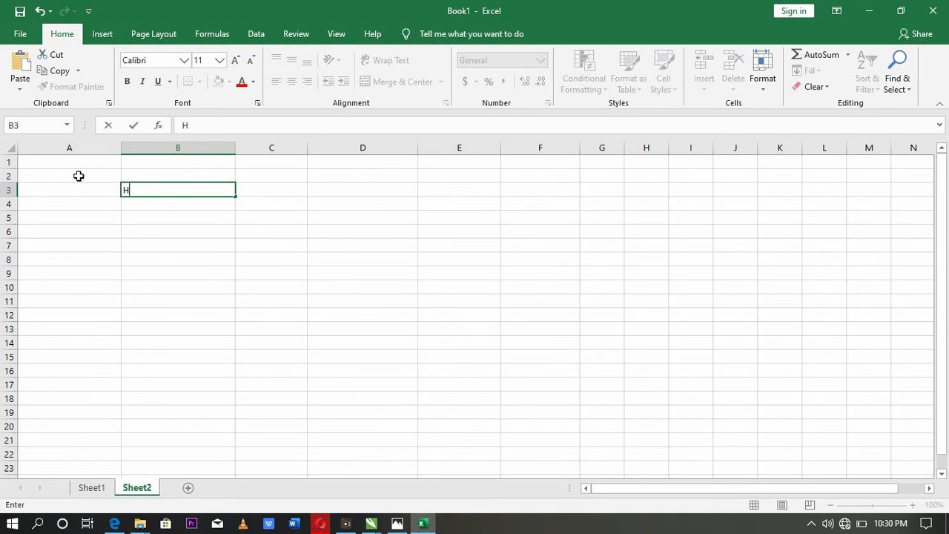
click(147, 257)
click(147, 227)
text(DKJLKSDJLKD)
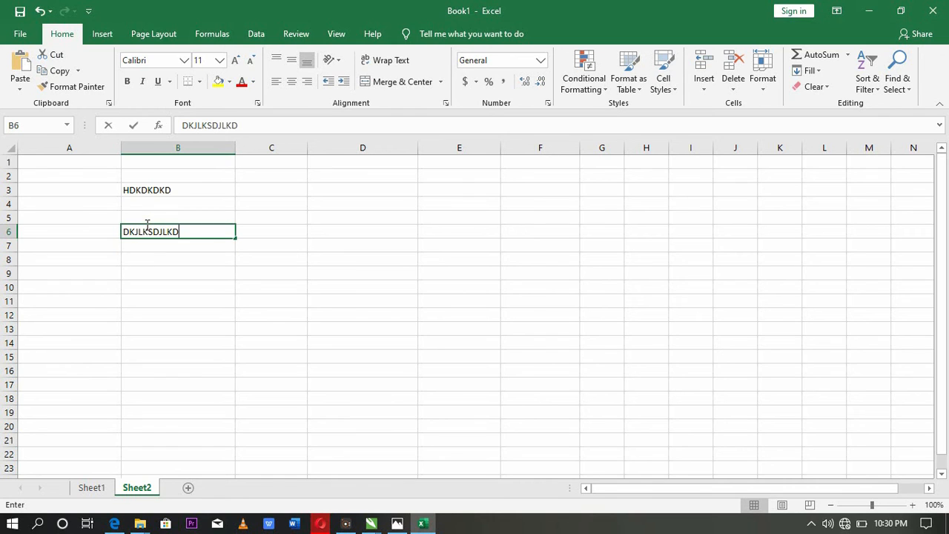
click(149, 285)
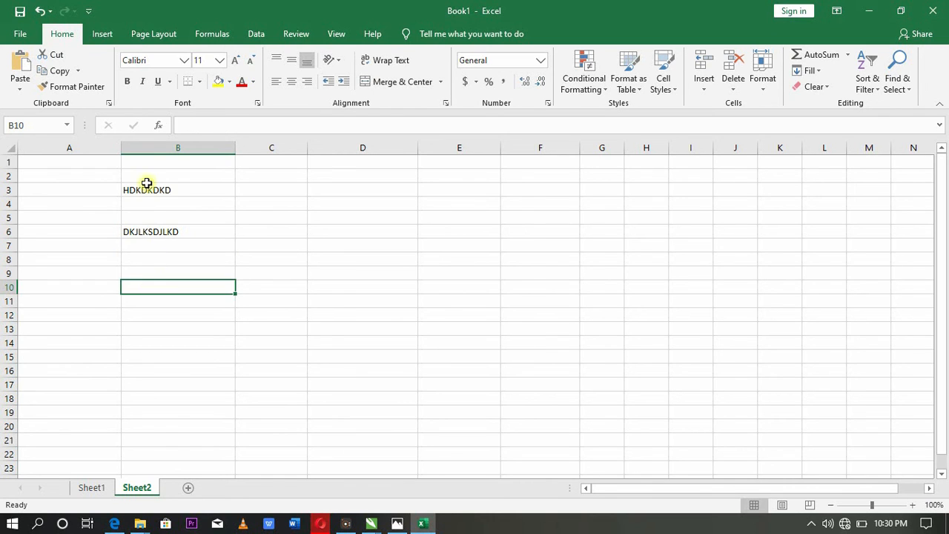
- Select the range B2:B8 and delete the sample texts in it
drag(139, 171, 132, 240)
click(132, 240)
click(151, 307)
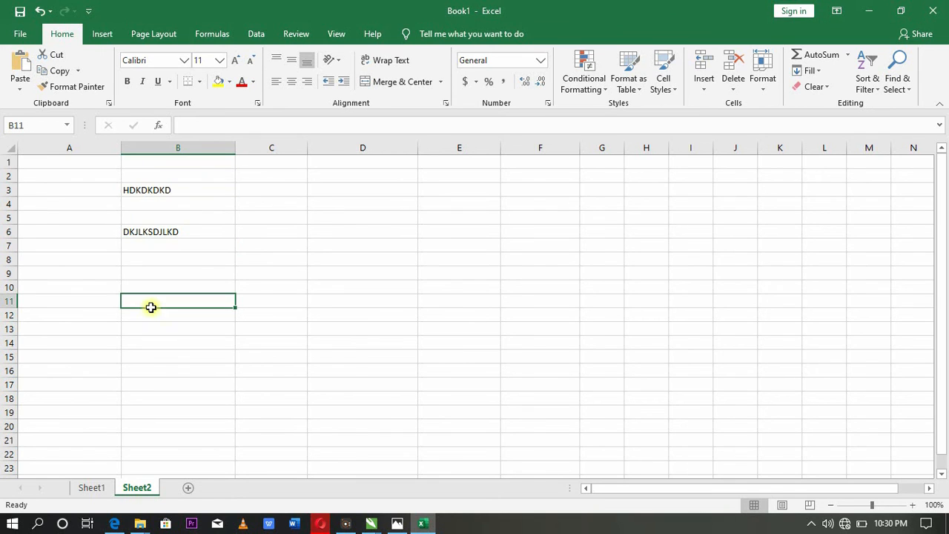
drag(123, 176, 146, 341)
click(173, 178)
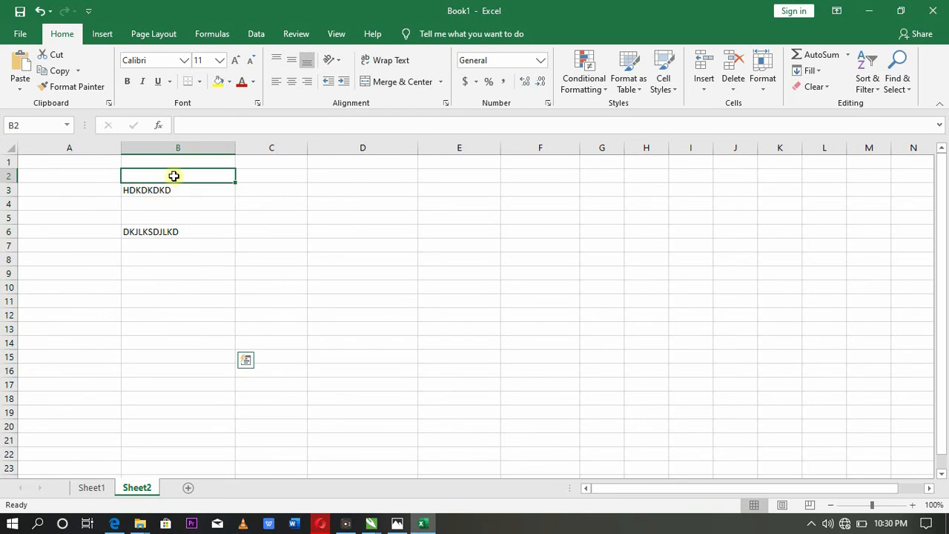
drag(188, 203, 155, 260)
click(150, 178)
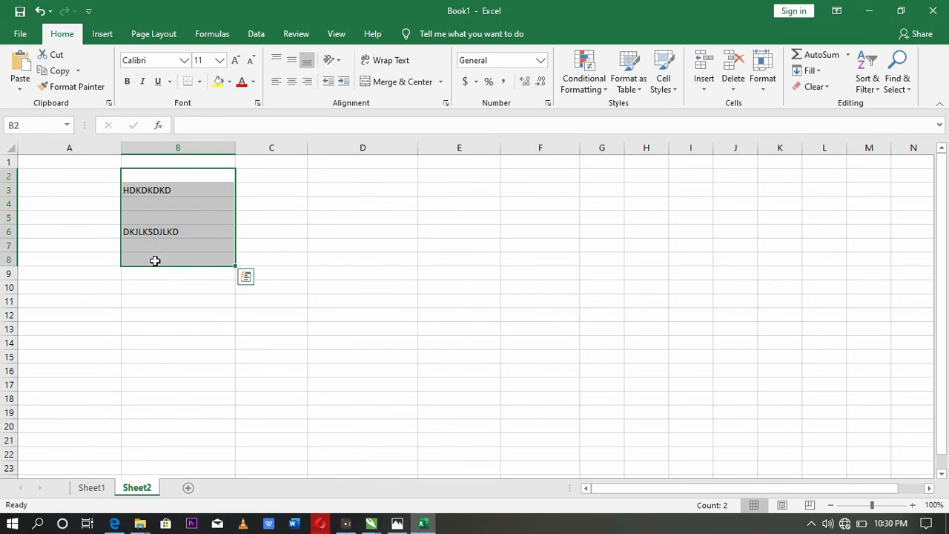
key(Delete)
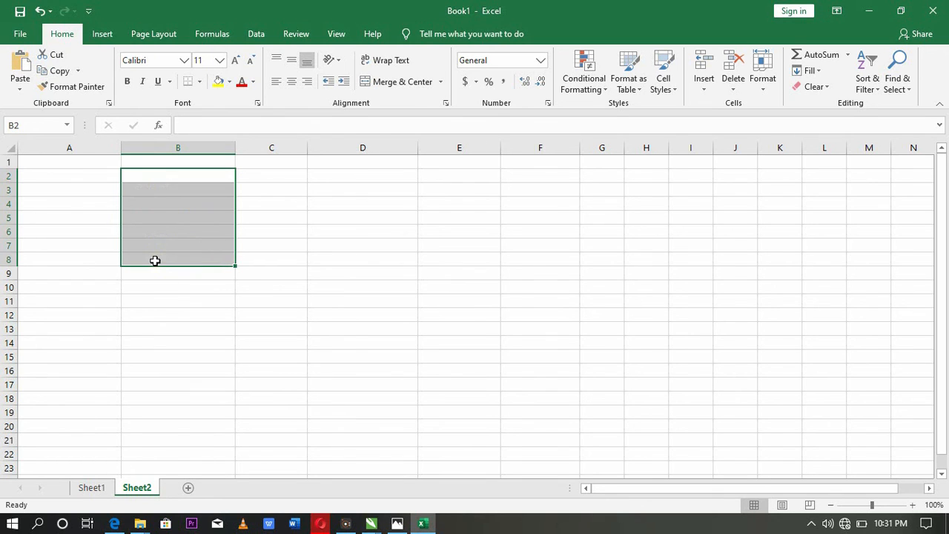
- Enter the title DORAYI INVESTMENT in cell D1
key(Up)
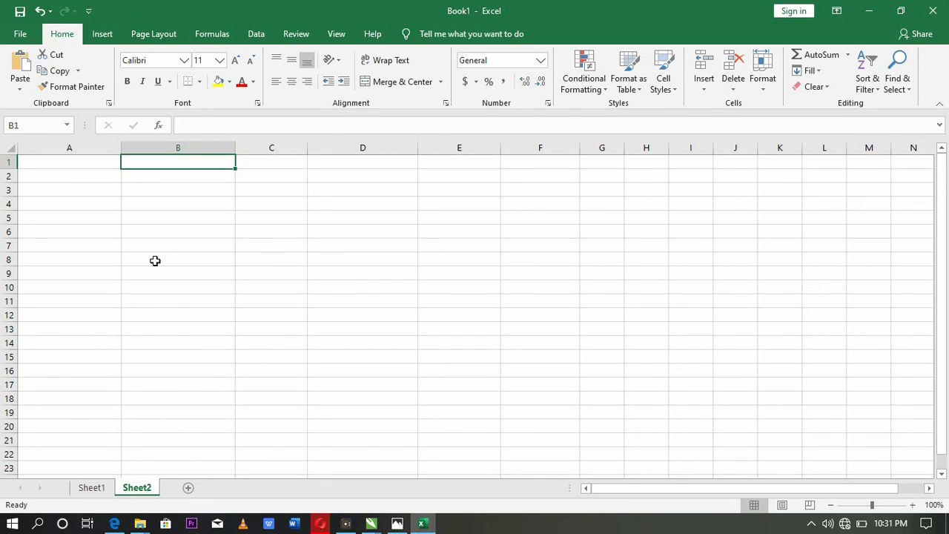
key(Left)
key(Right)
key(Right)
key(Right)
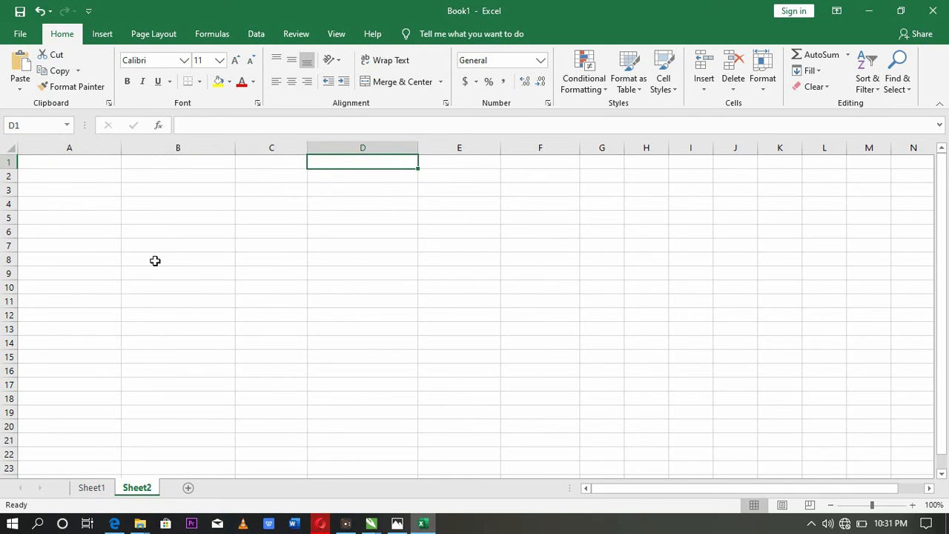
text(D)
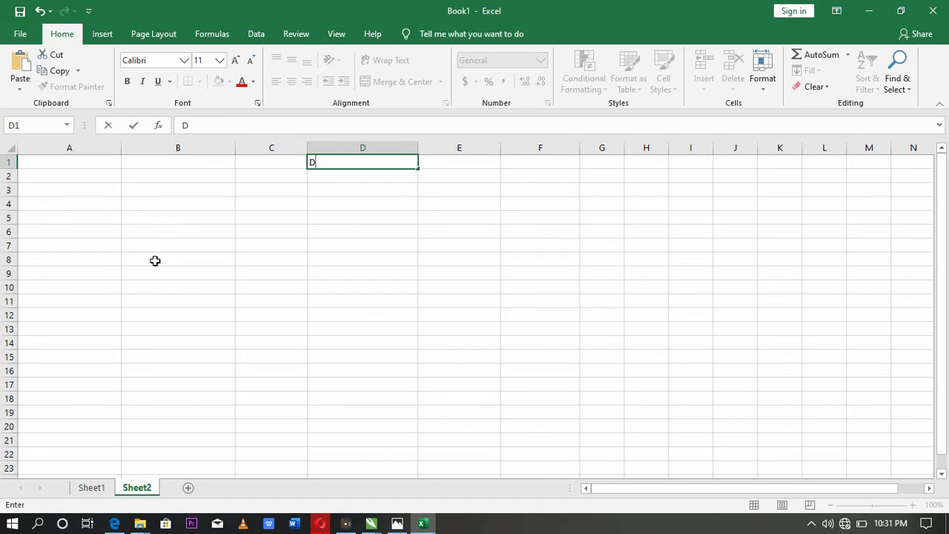
text(ORAYI)
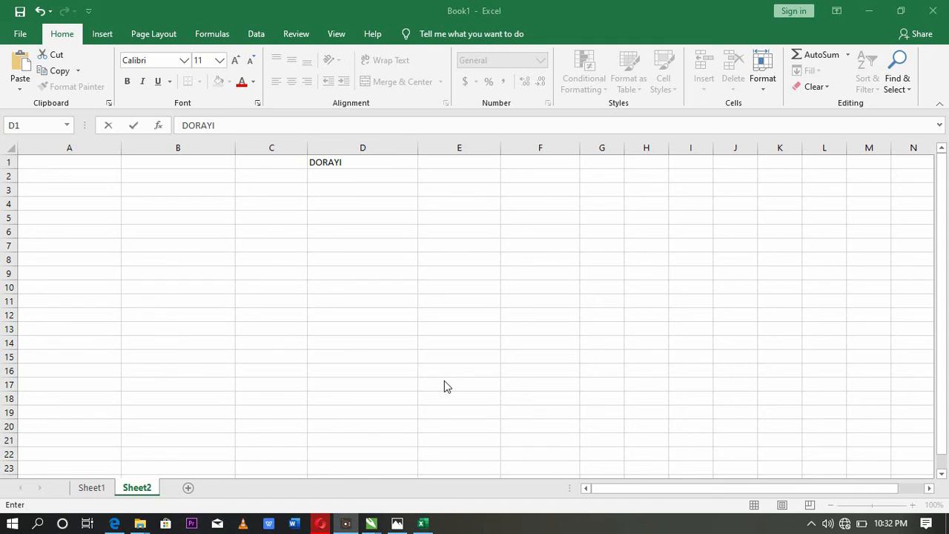
click(349, 162)
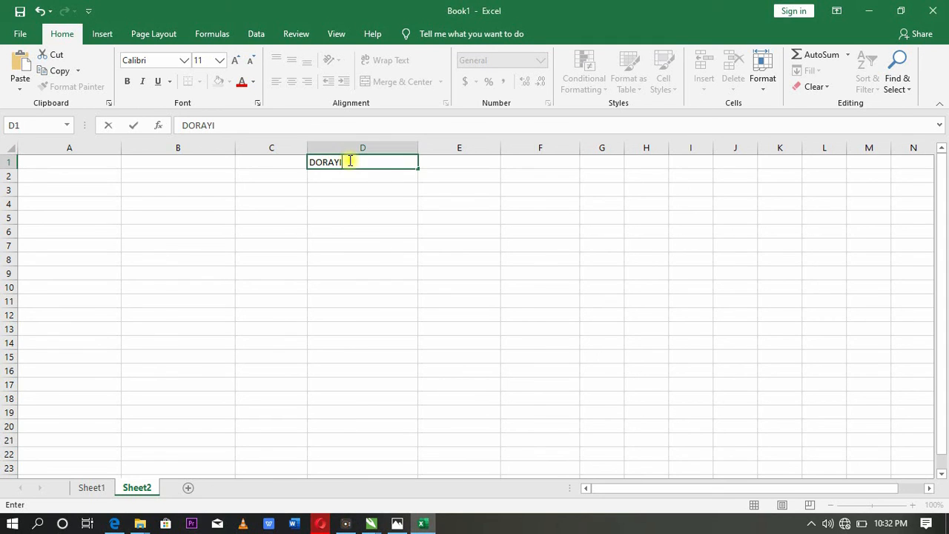
text(INVESTMENT)
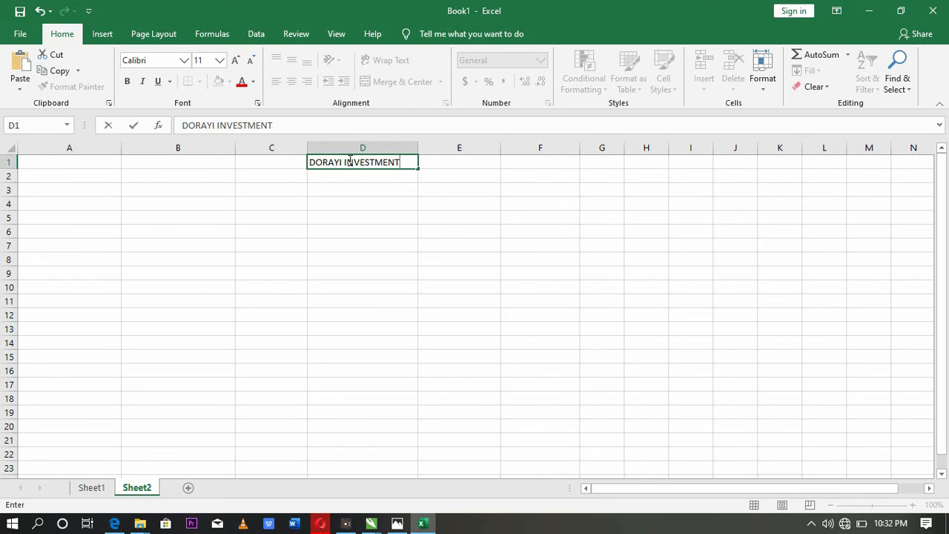
click(279, 176)
- Enter the headers GOOD DESCRIPTION, QUANTITY, PRICE and TOTAL WORTH in cells A2 to D2
click(70, 172)
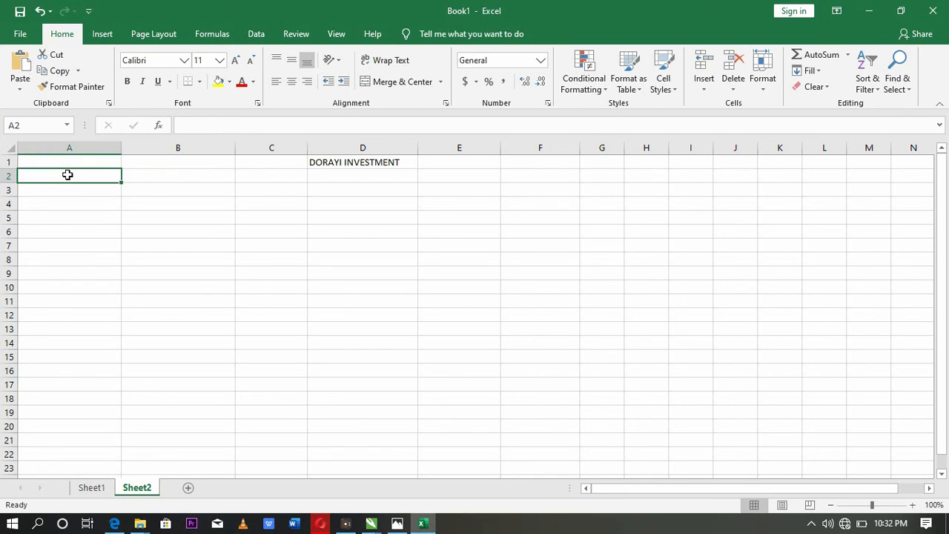
text(GOOD)
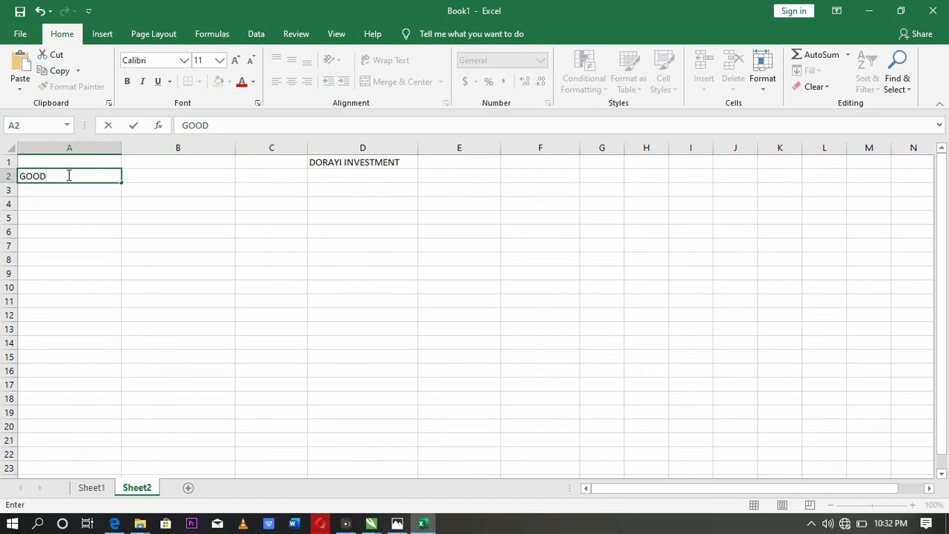
text( DESCRIPTION)
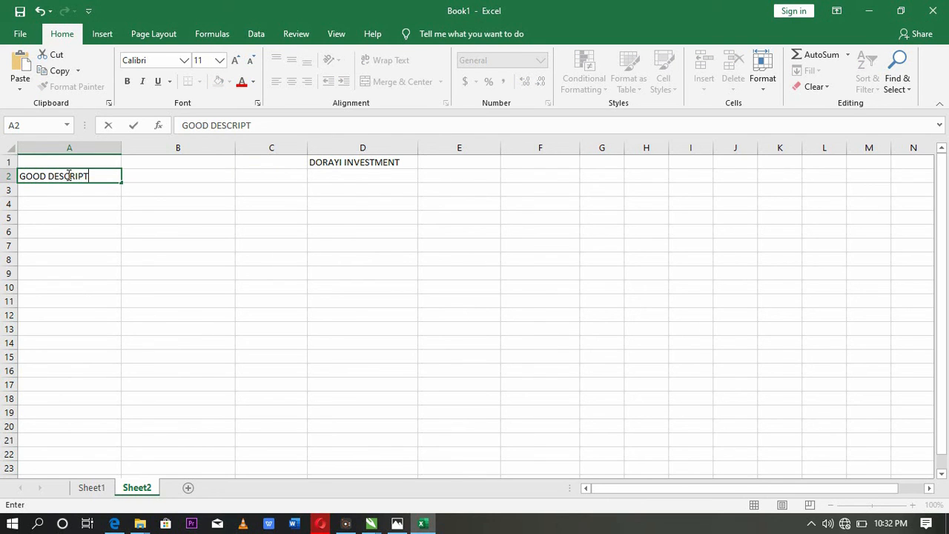
key(Tab)
text(QUANTITY)
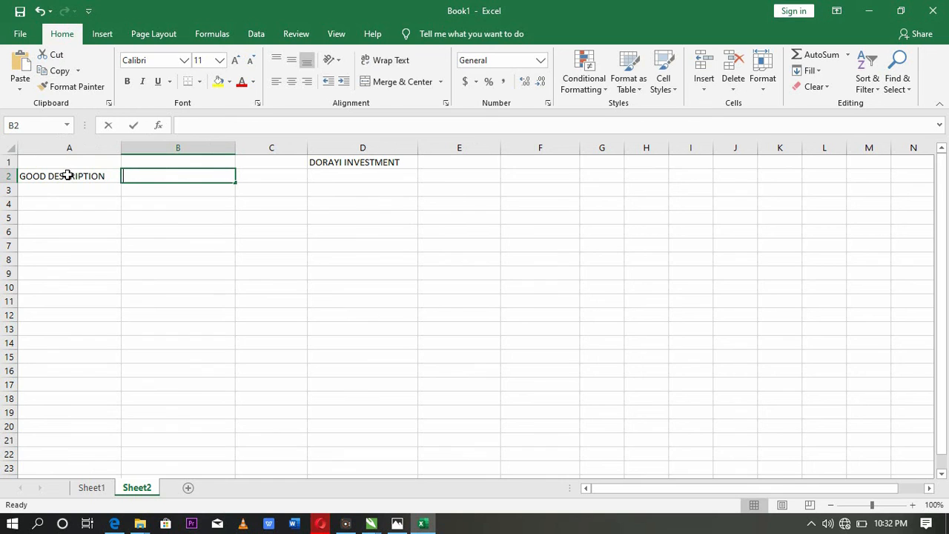
key(Tab)
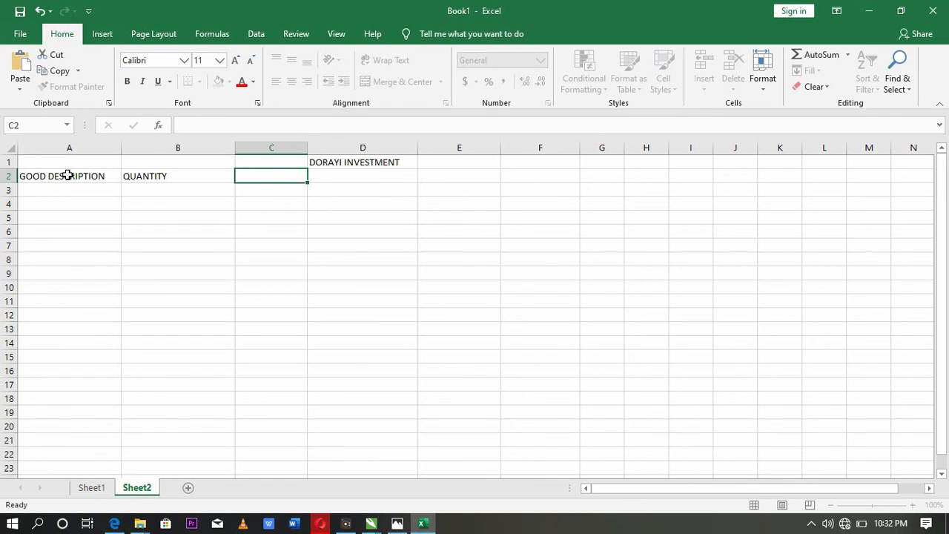
text(PRICE)
key(Tab)
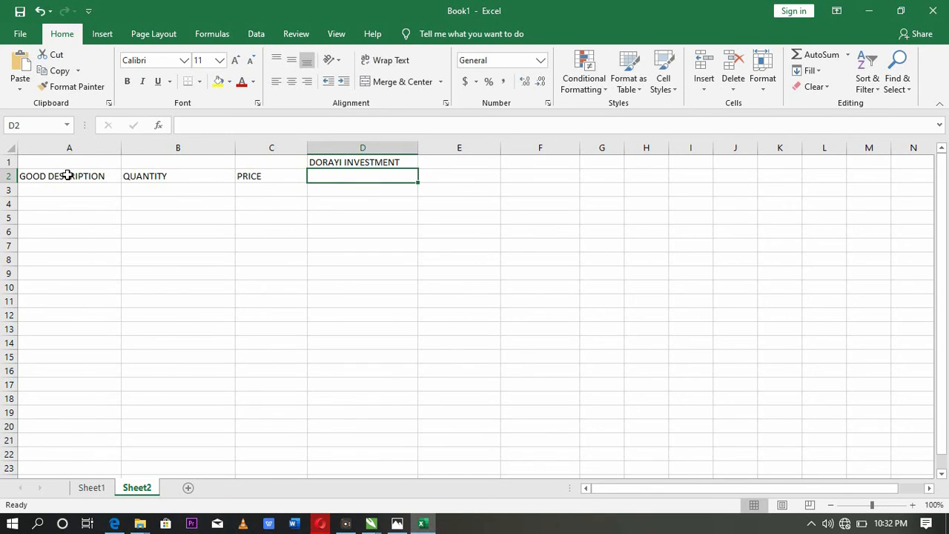
text(TOTA)
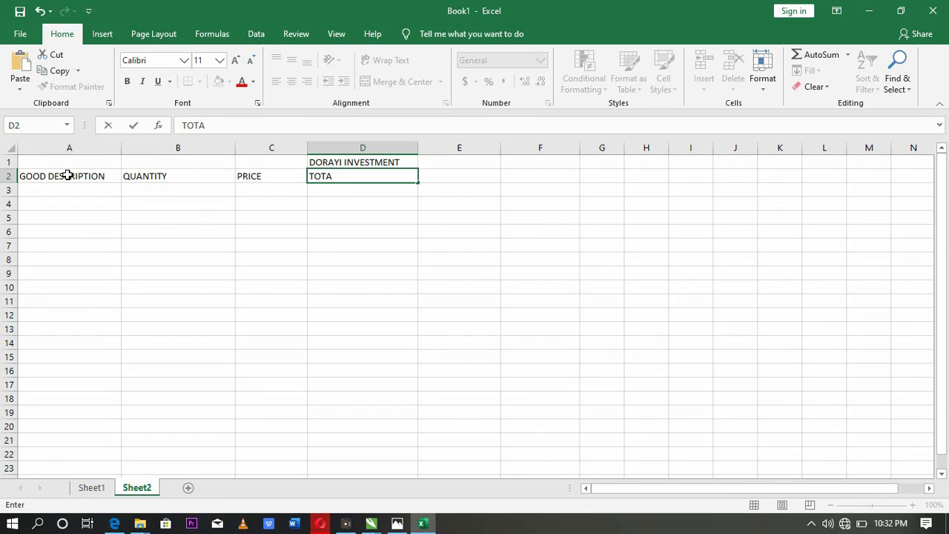
text(L WORTH)
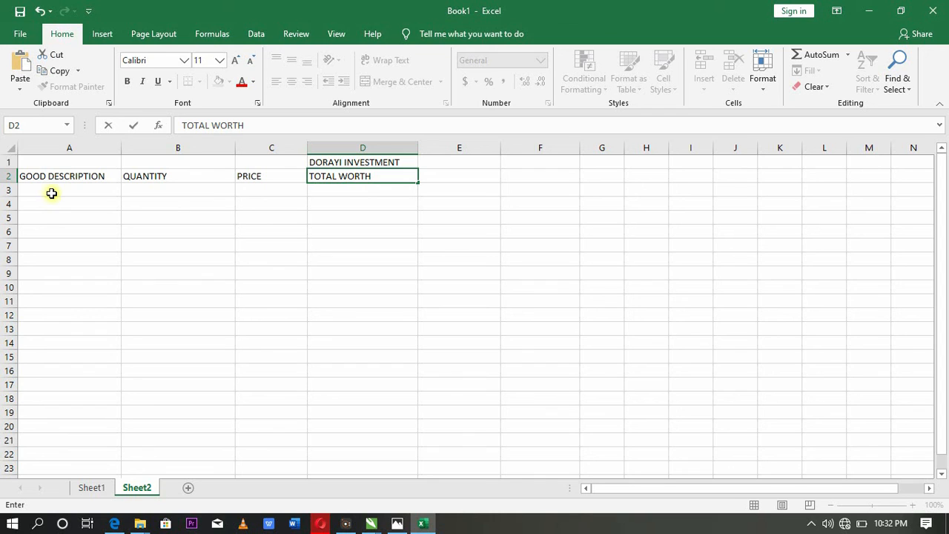
- Enter RICE as the first item in A3 with a quantity of 12 in B3
click(51, 193)
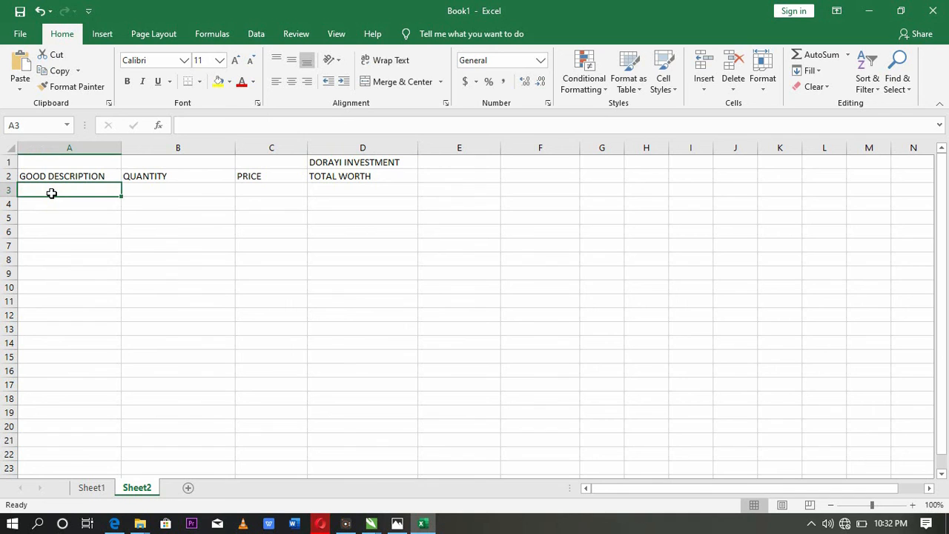
text(RICE)
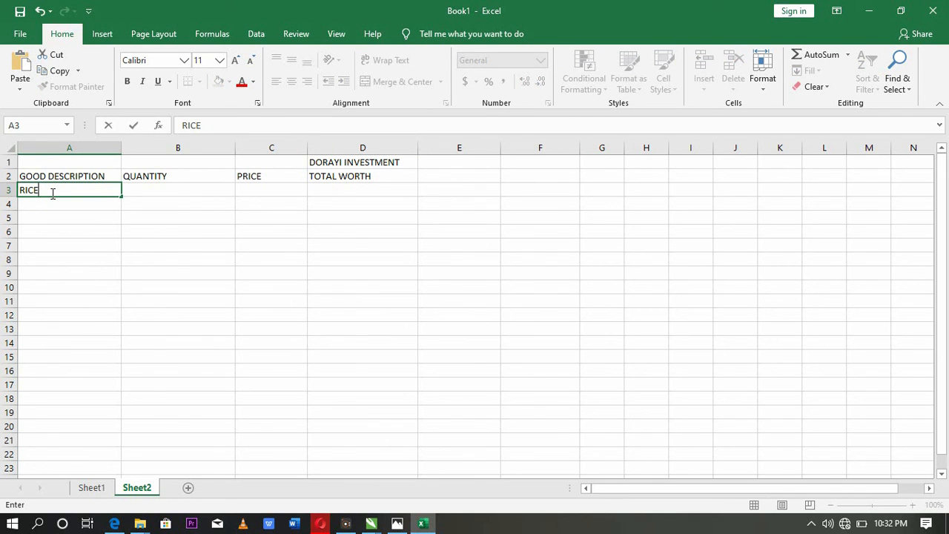
key(Tab)
text(12)
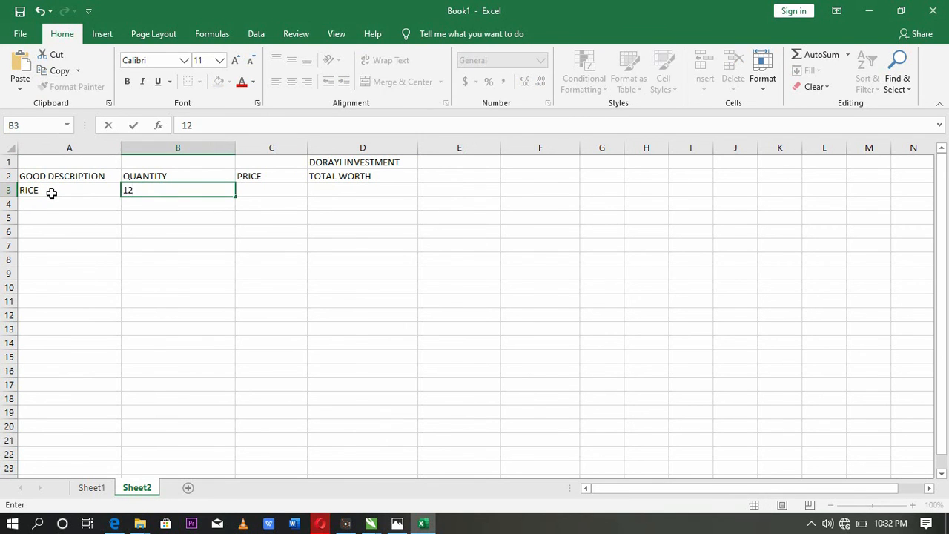
- Extend the item description in A3 to RICE PER BAG
click(52, 193)
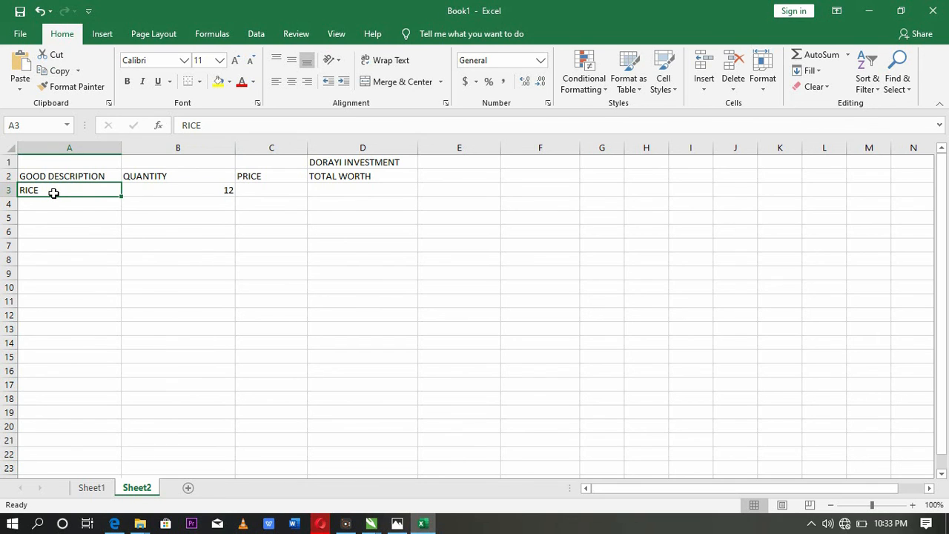
click(212, 129)
text(PER )
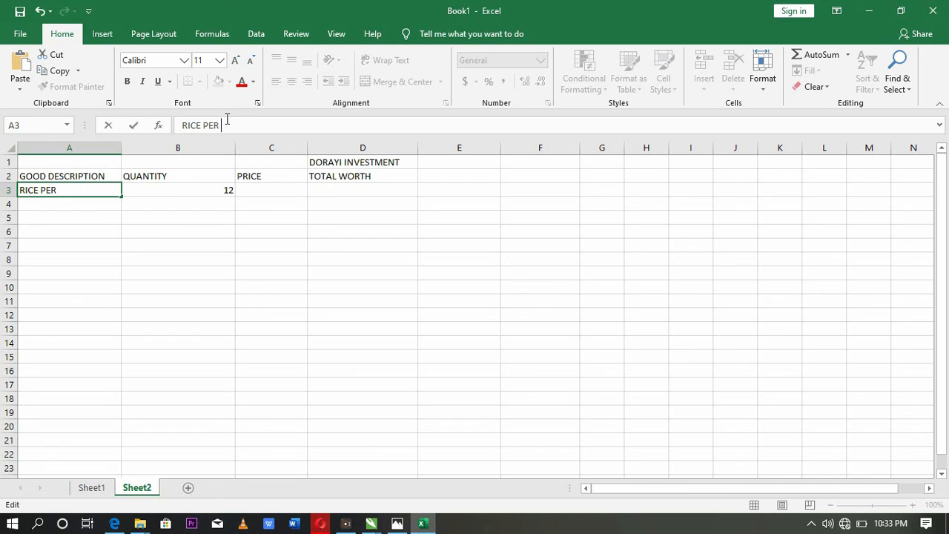
text(BAG)
key(Tab)
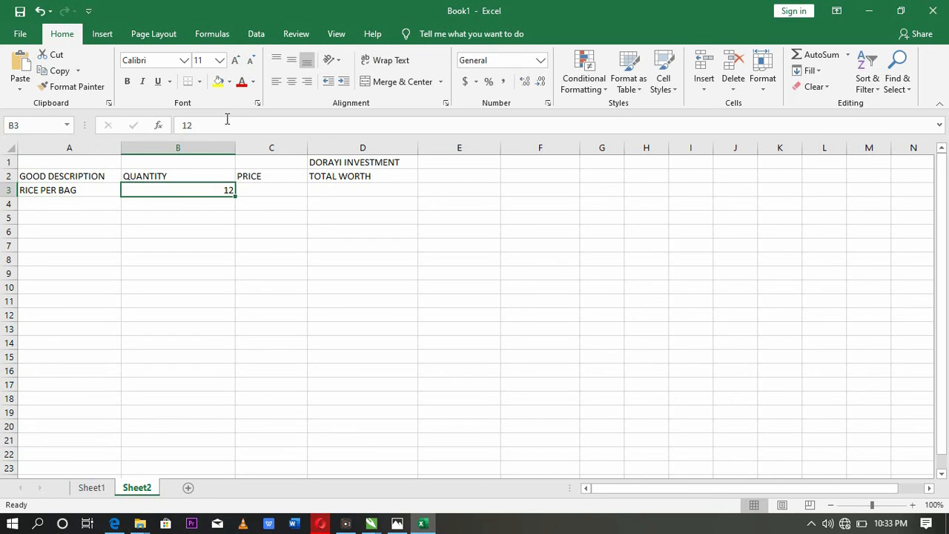
- Set the price of the rice in C3 to 25000
click(268, 190)
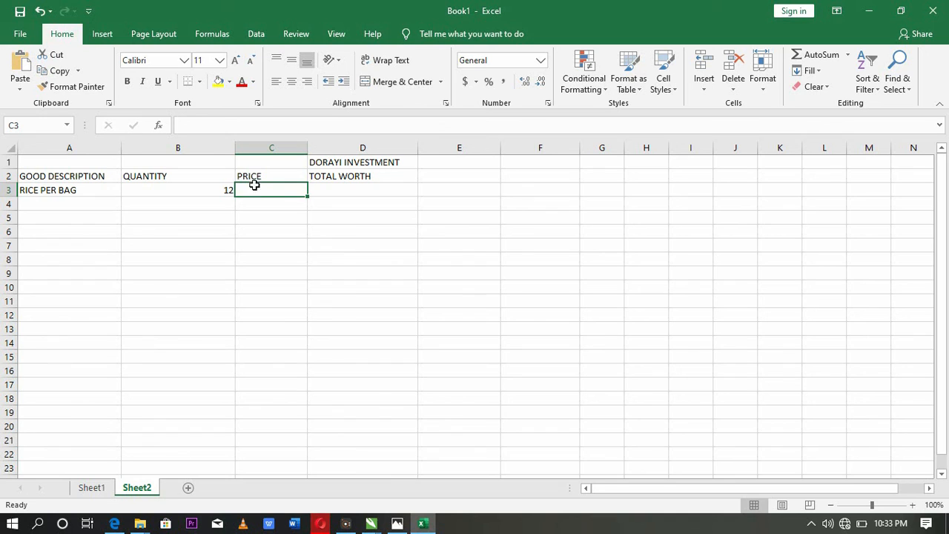
text(2500)
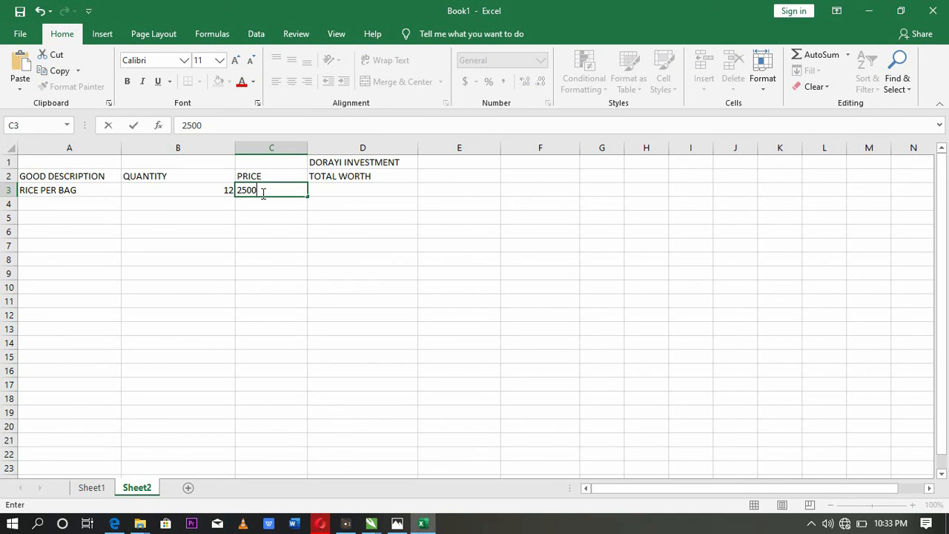
text(0)
click(349, 190)
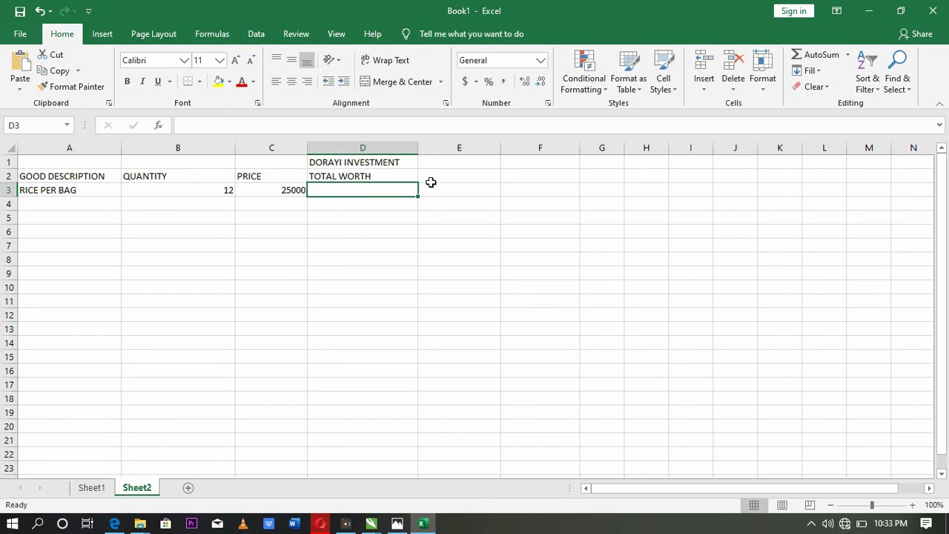
click(333, 218)
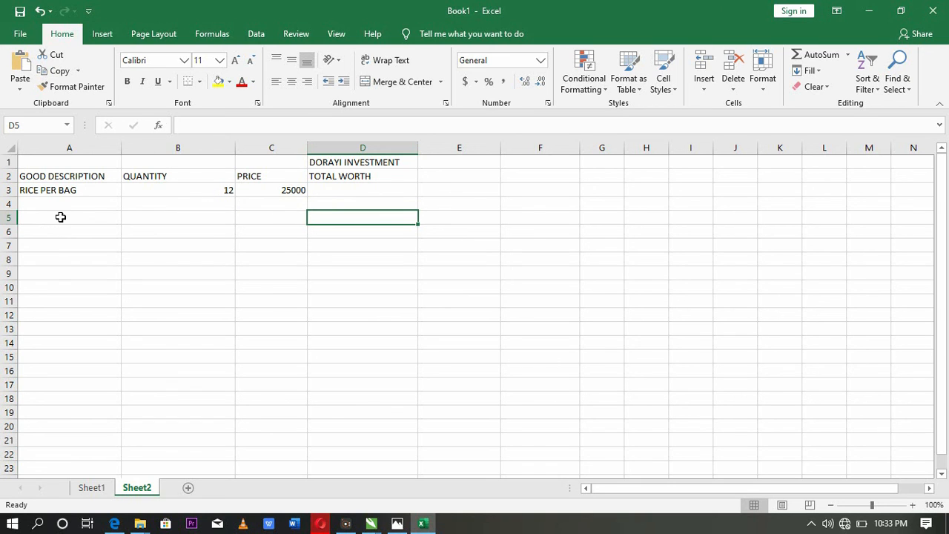
click(337, 191)
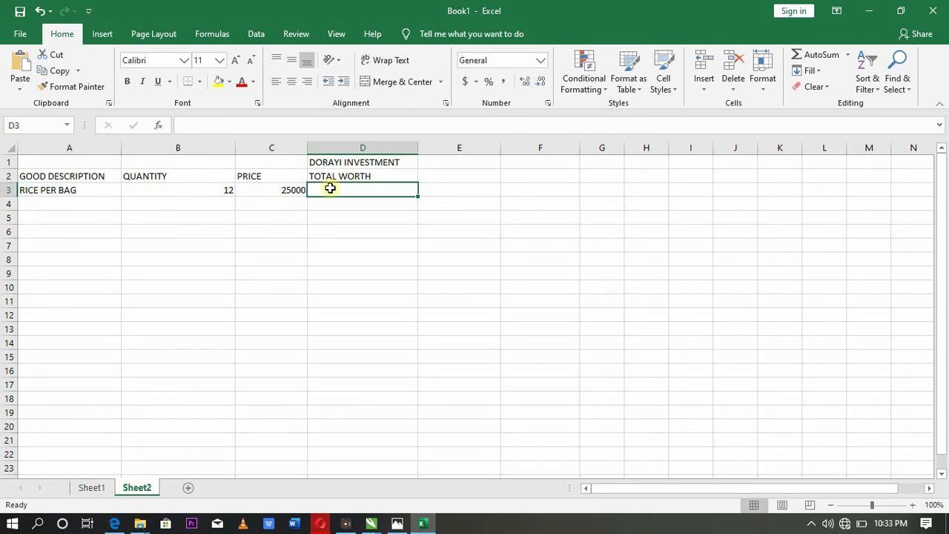
click(61, 212)
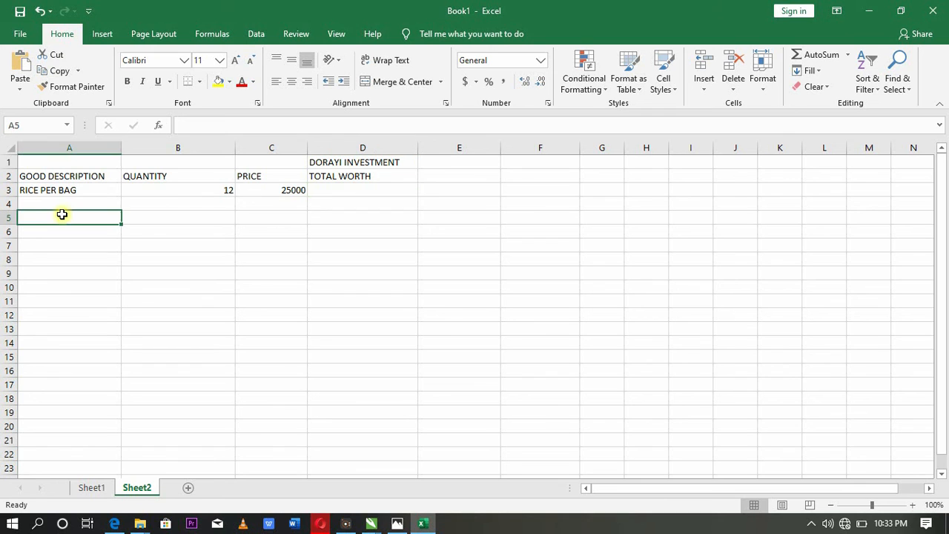
- Enter BEANS as the second item in A4 with a quantity of 30 in B4
click(47, 204)
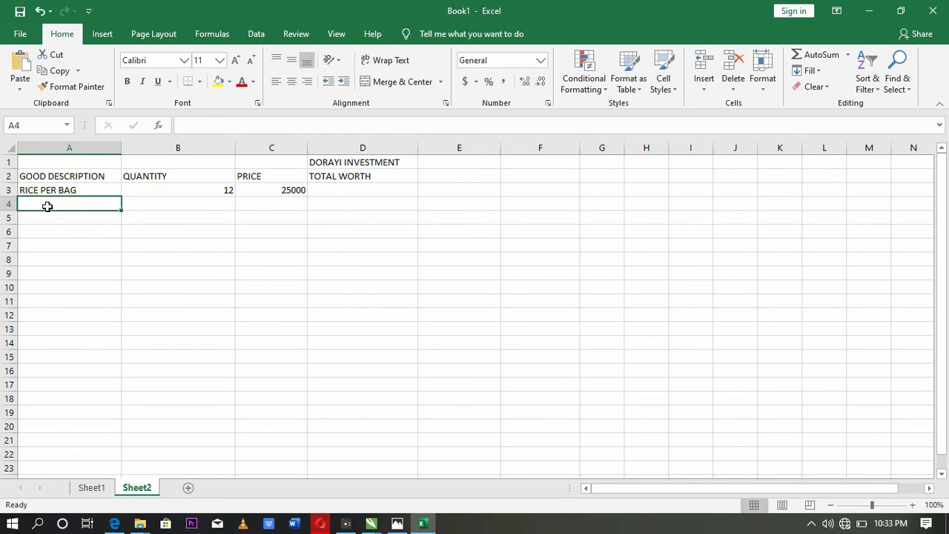
text(BEANS)
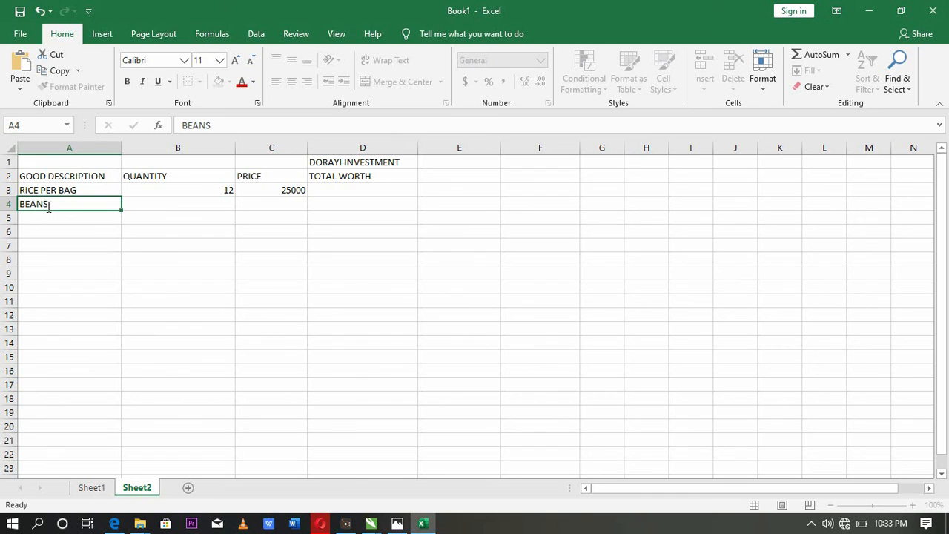
key(Tab)
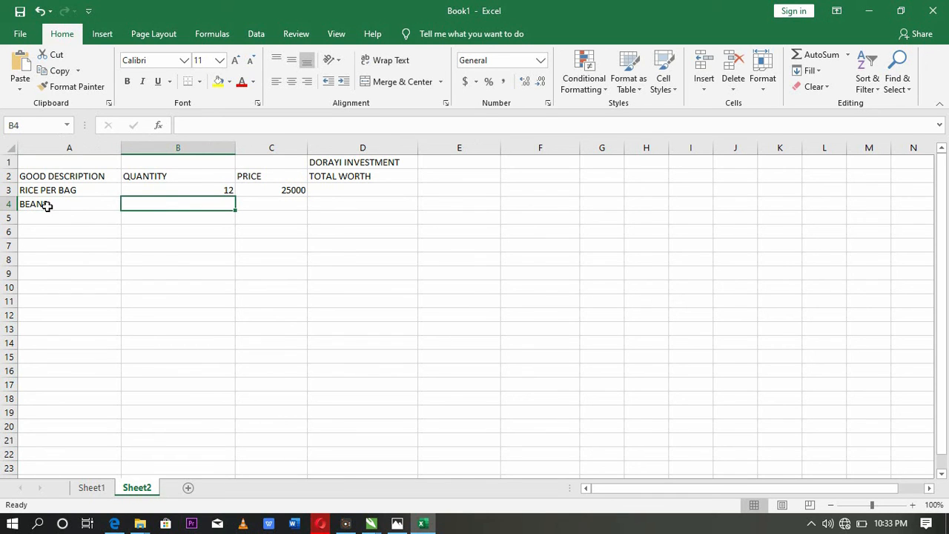
text(30)
key(Tab)
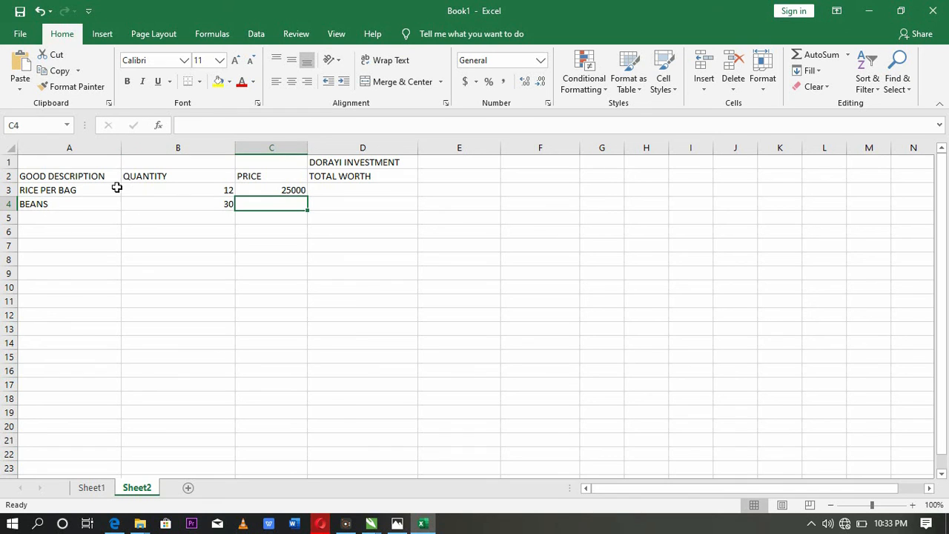
- Extend the item description in A4 to BEANS PER BAG
click(70, 202)
click(228, 125)
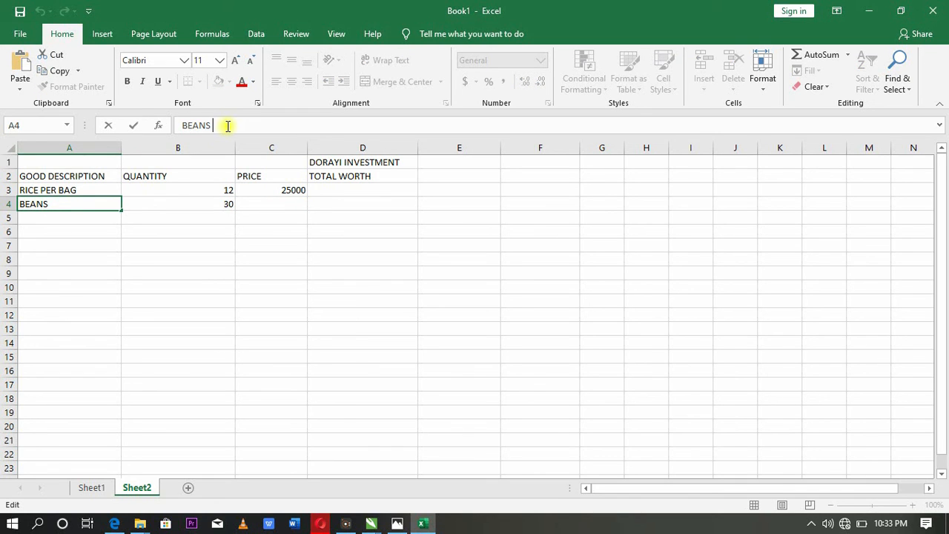
text(PER BAG)
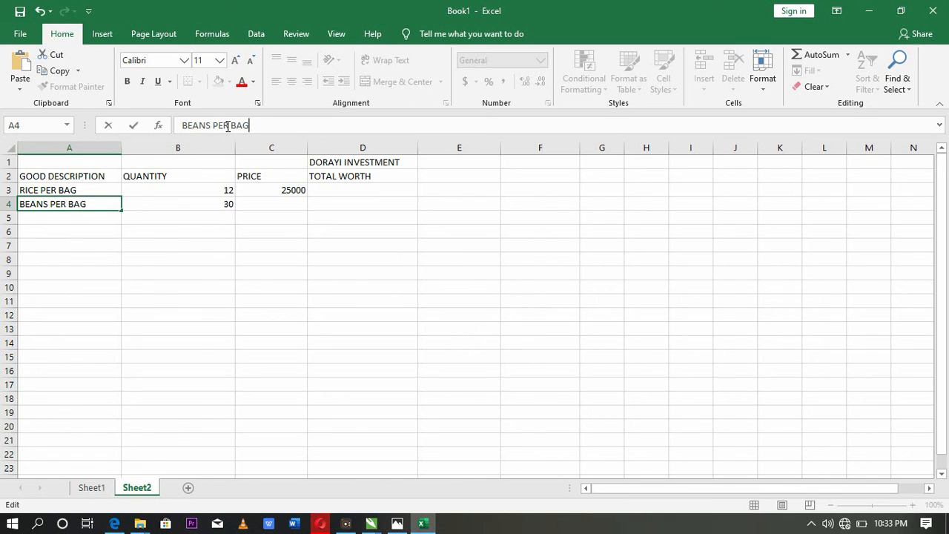
key(Tab)
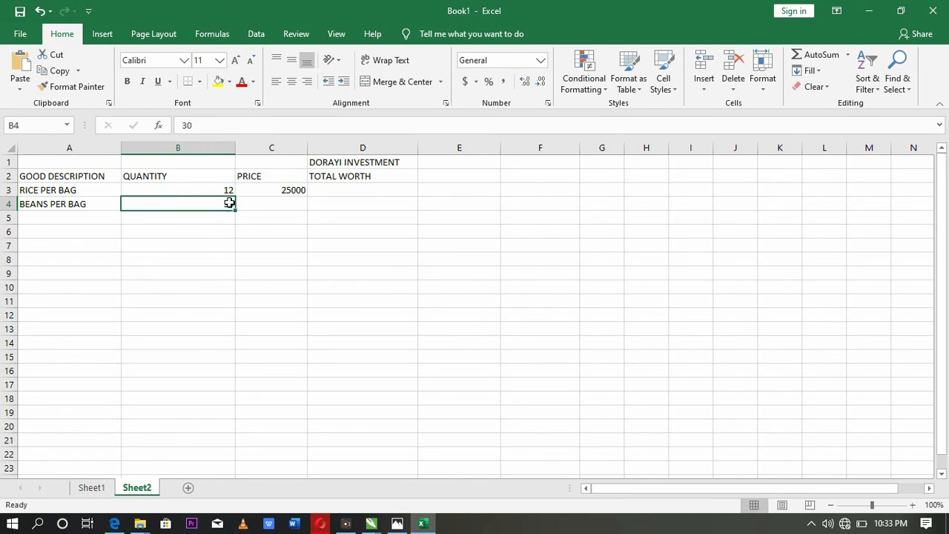
- Set the price of the beans in C4 to 45000
click(268, 205)
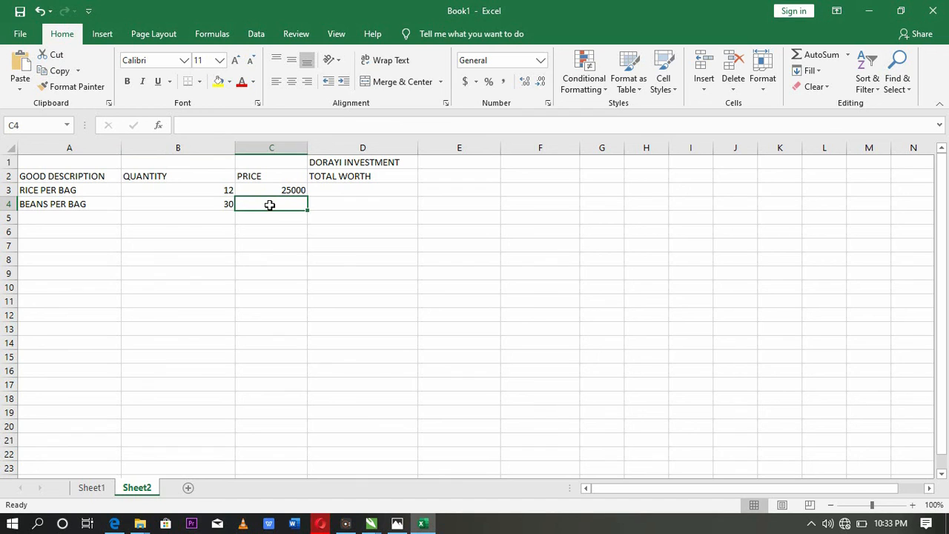
text(4)
key(BackSpace)
text(450)
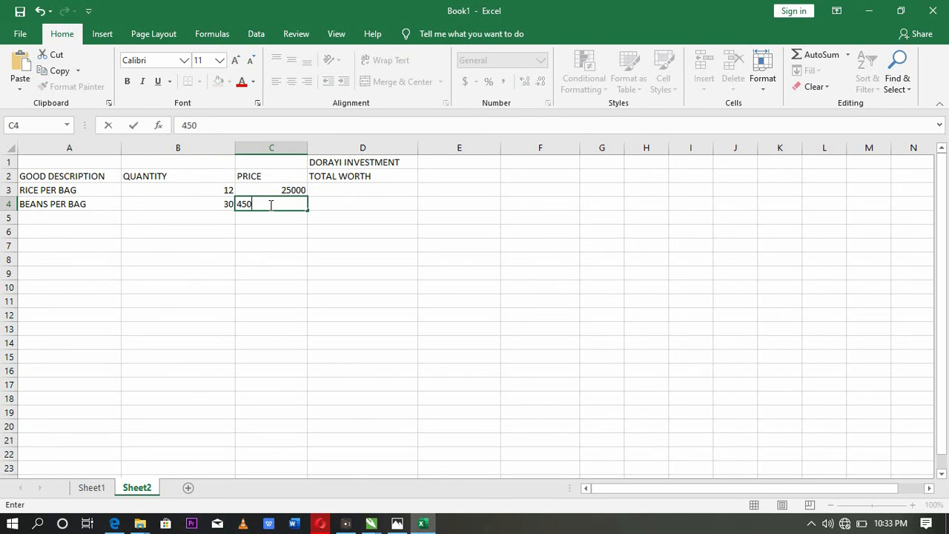
text(00)
key(Tab)
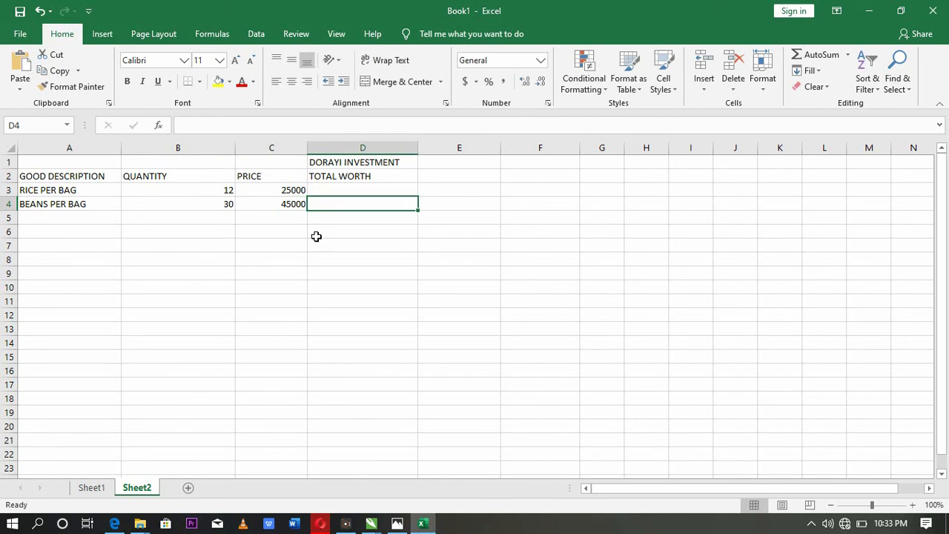
- Calculate the rice's total worth in D3 with the formula =(B3*C3) and fill it down through D19
click(319, 189)
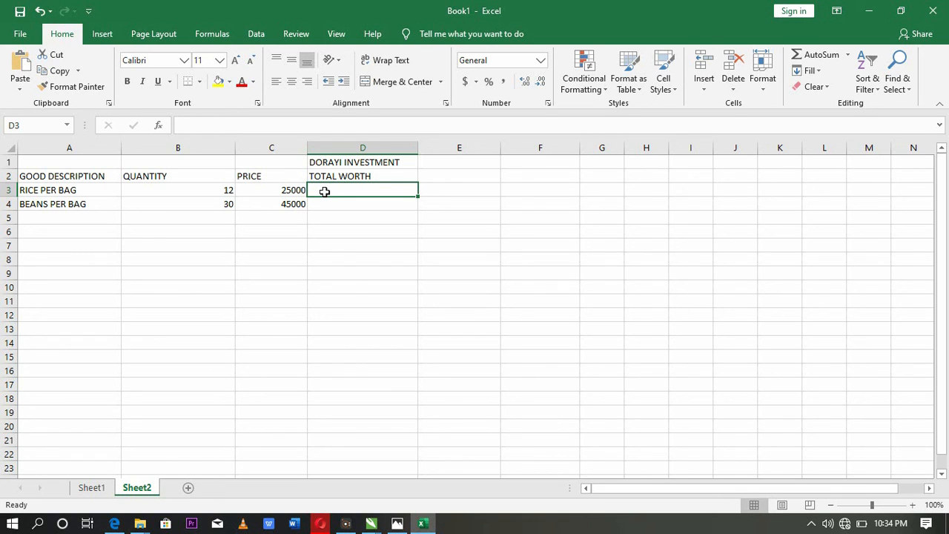
text(=)
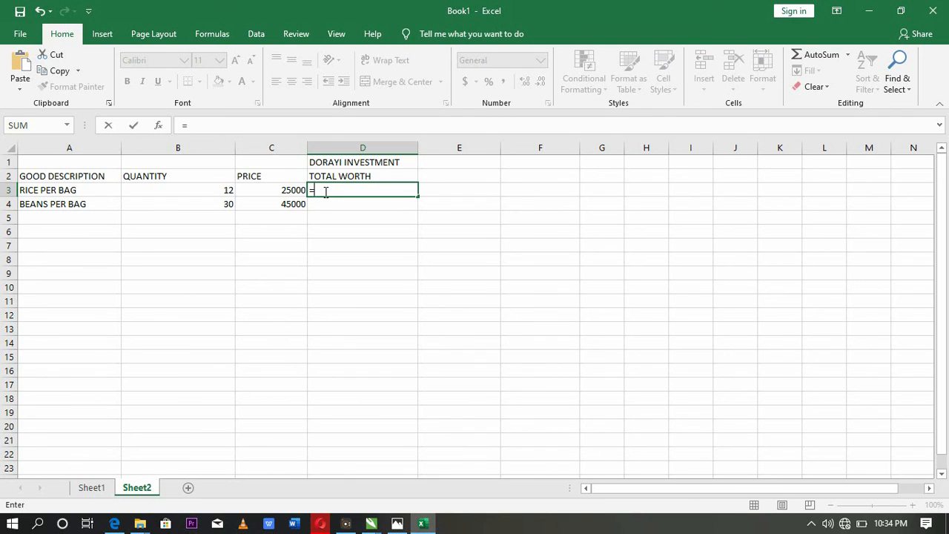
text(()
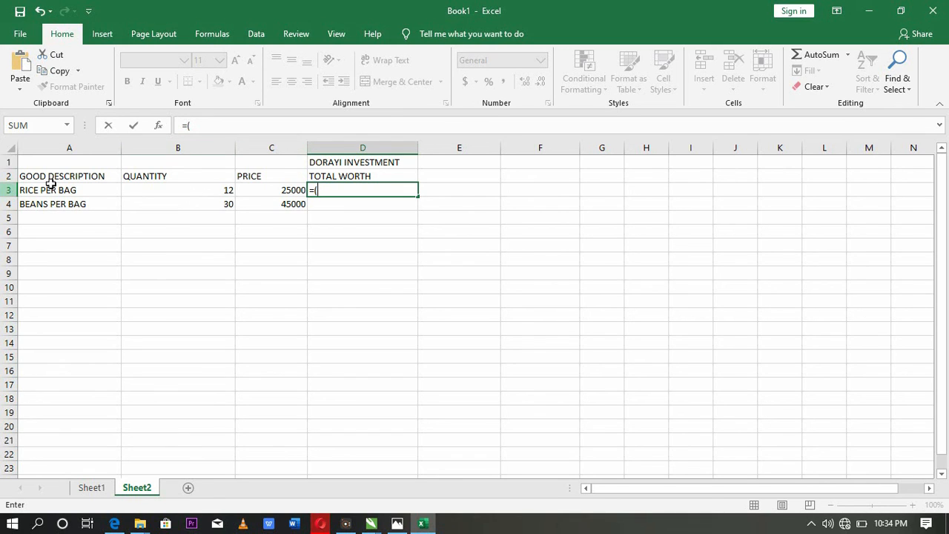
click(324, 191)
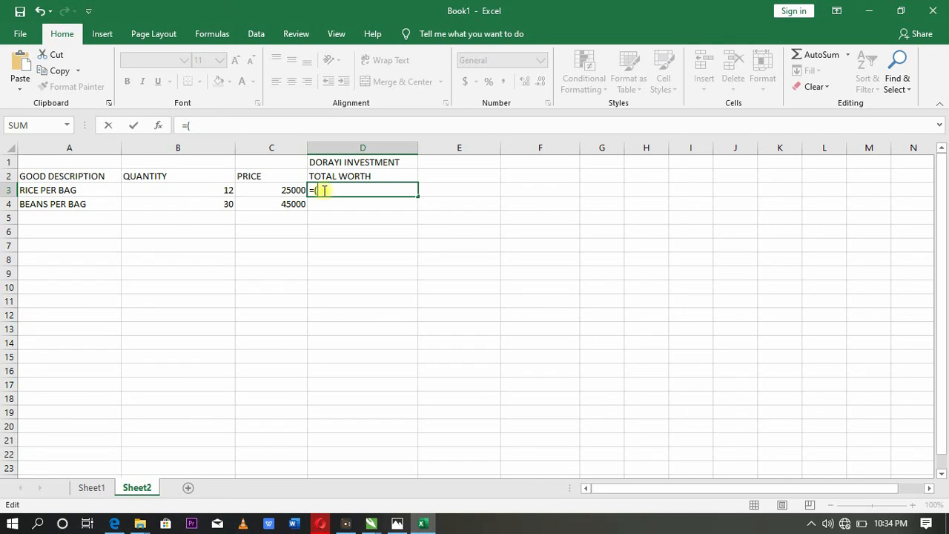
text(B3)
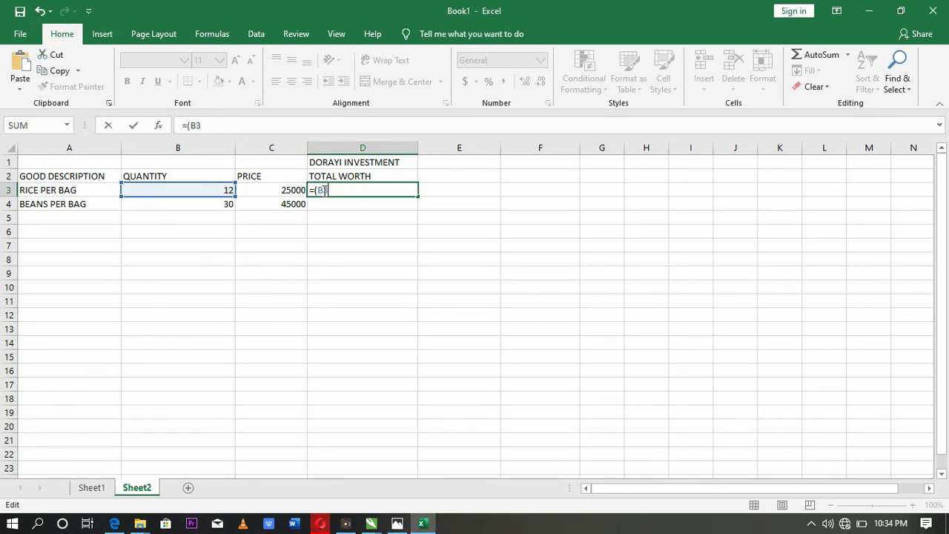
text(*)
key(BackSpace)
text(C3)
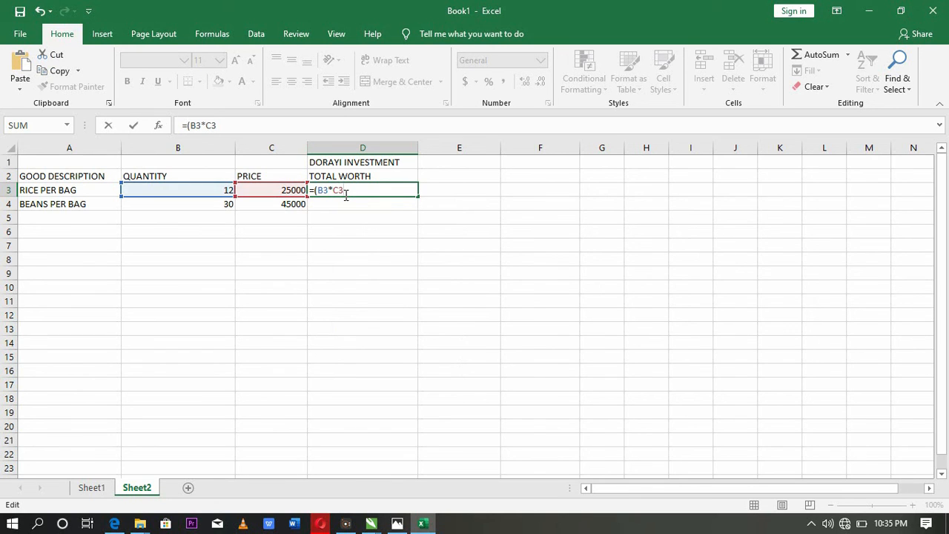
text())
key(Return)
click(385, 190)
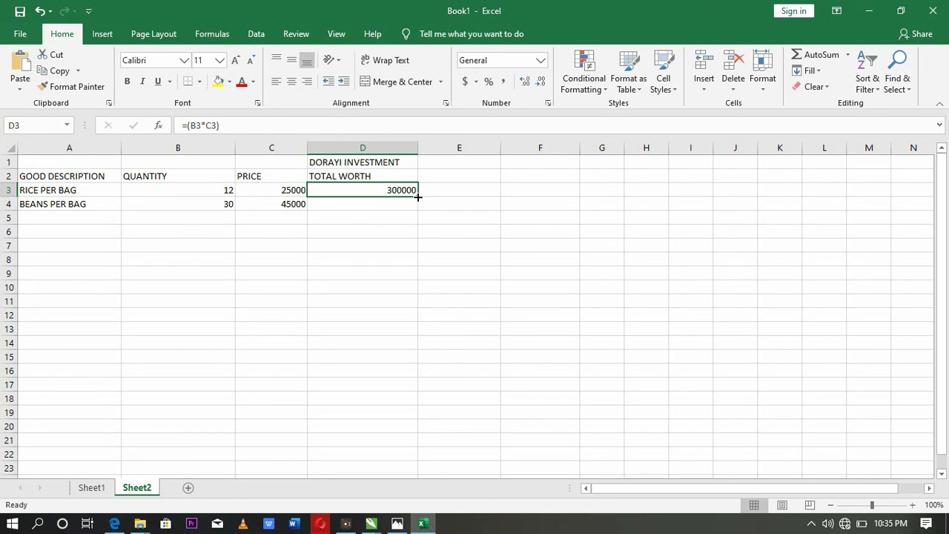
drag(418, 196, 382, 418)
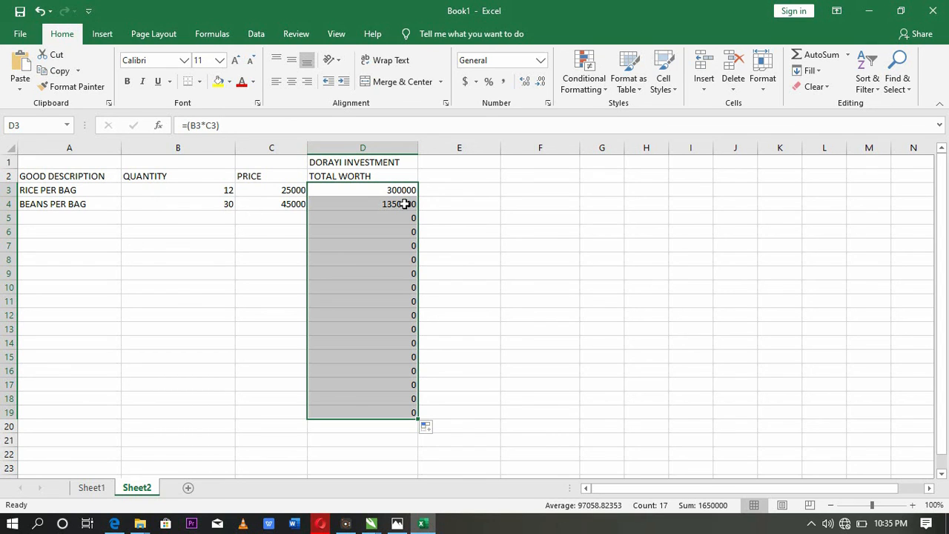
- Enter MAGGI SACHET as the third item description in A5
click(44, 221)
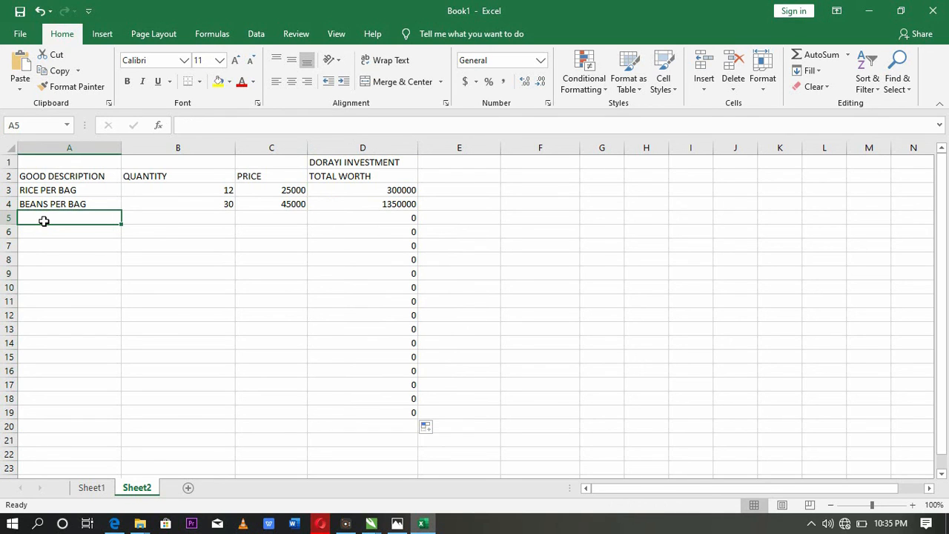
text(MAGGI)
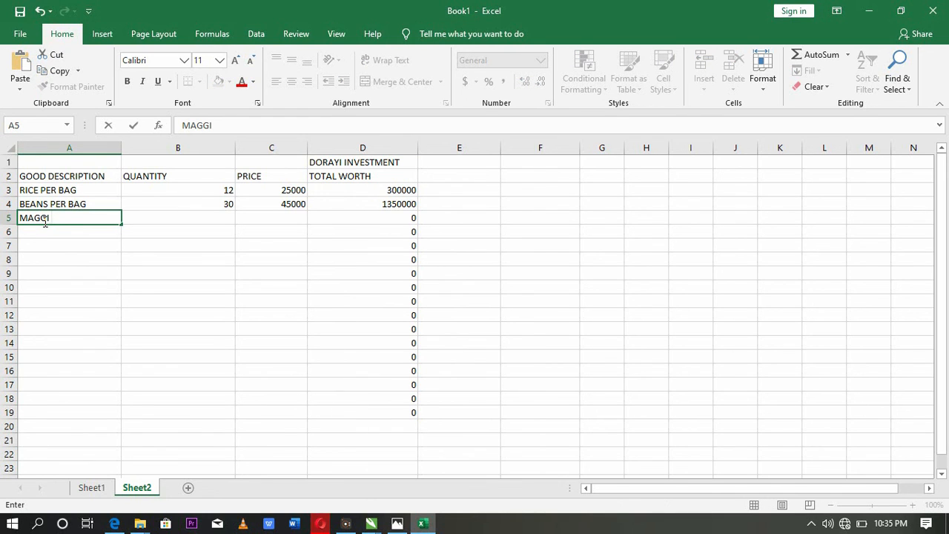
text( SACHET)
key(Tab)
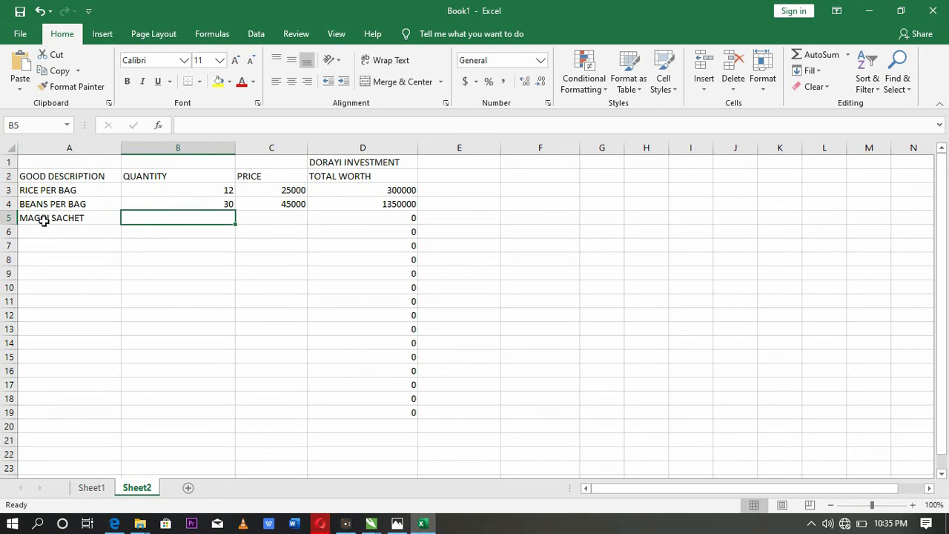
- Give the MAGGI SACHET row a quantity of 60 in B5 and a price of 500 in C5
text(60)
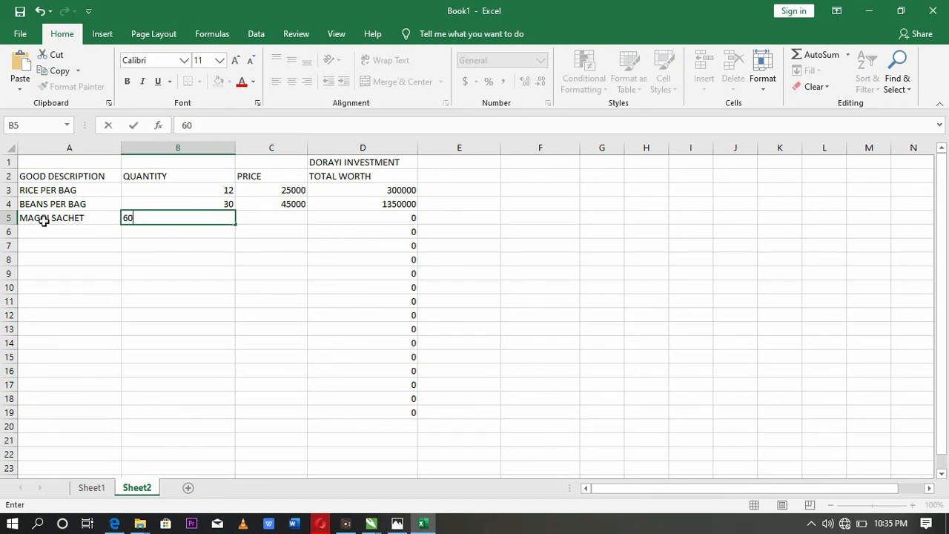
key(Tab)
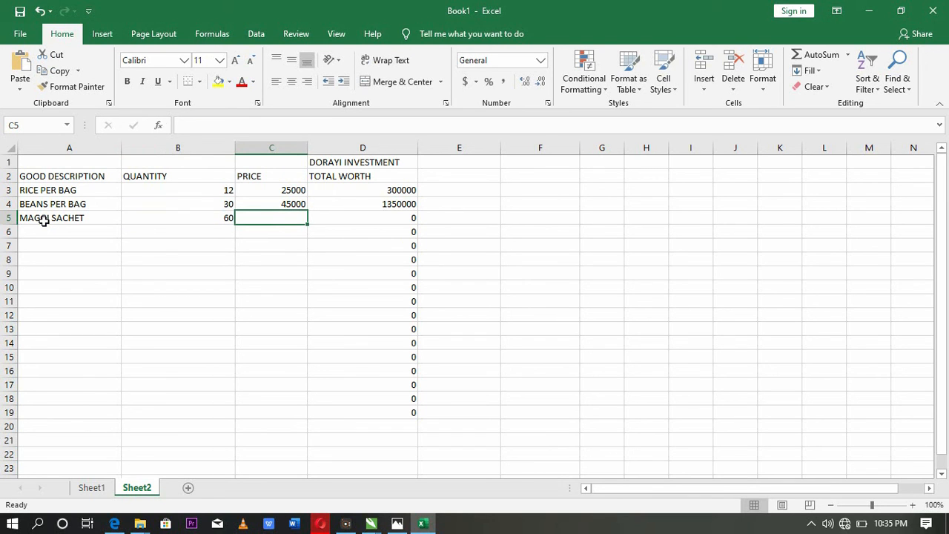
text(50)
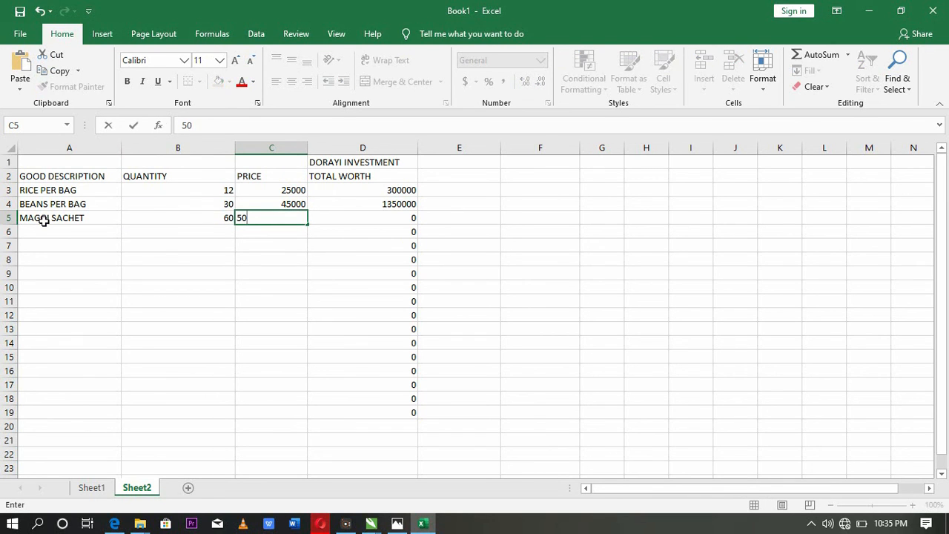
text(0)
key(Tab)
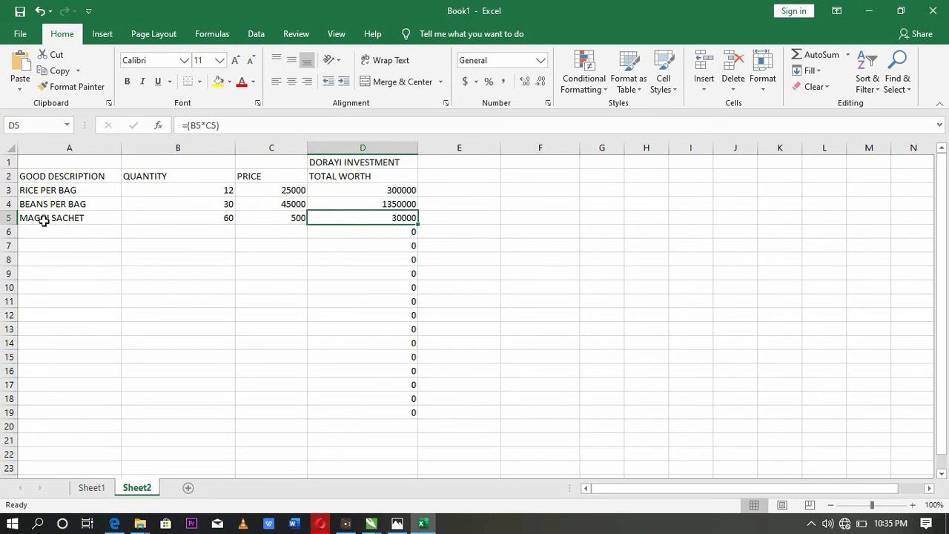
- Enter COWBELL PER BAG as the fourth item description in A6
key(Down)
key(Left)
key(Left)
key(Left)
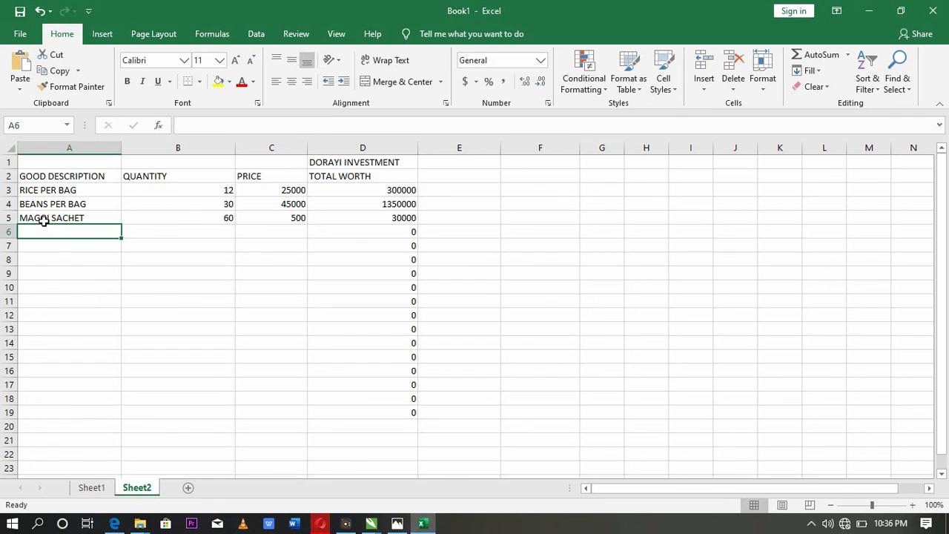
text(COWBELL)
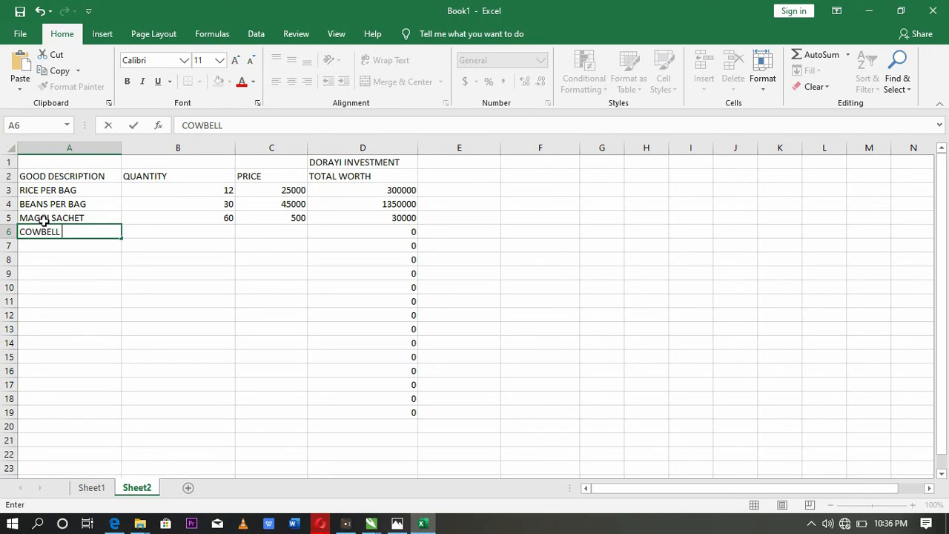
text(P)
key(BackSpace)
text(PER BAG)
key(Tab)
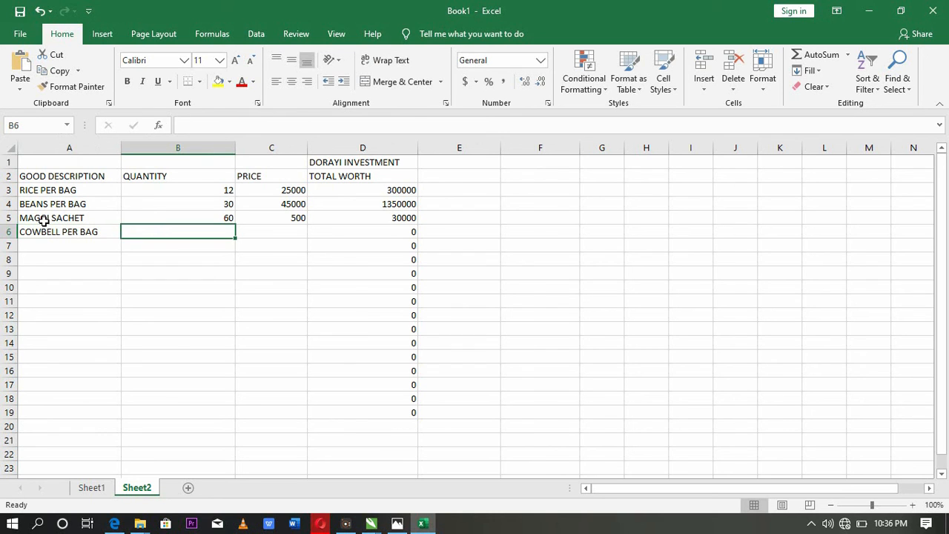
- Give the COWBELL PER BAG row a quantity of 50 in B6 and a price of 25000 in C6
text(50)
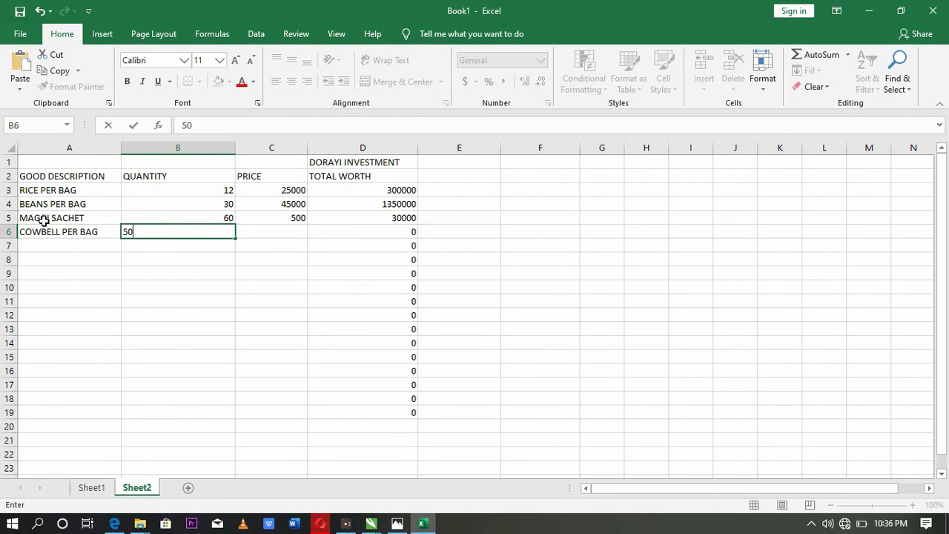
key(Tab)
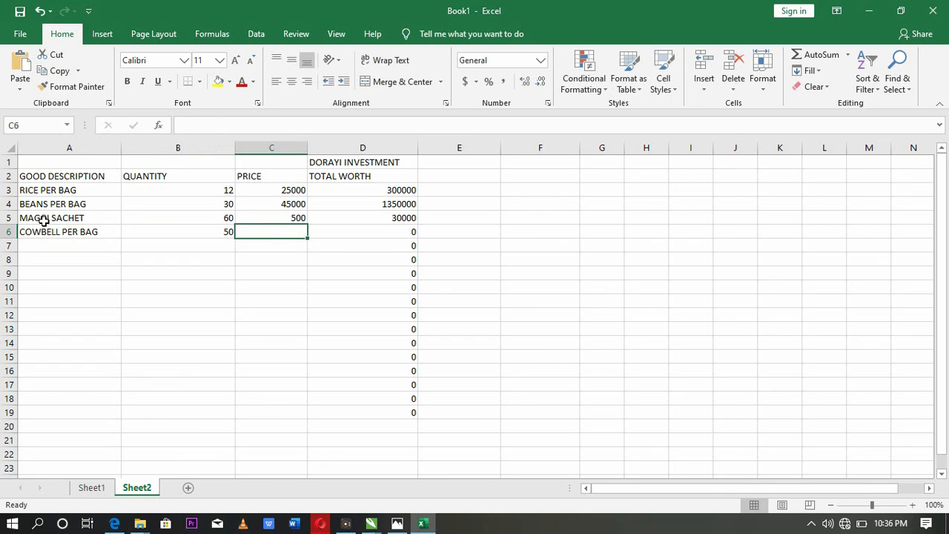
text(25000)
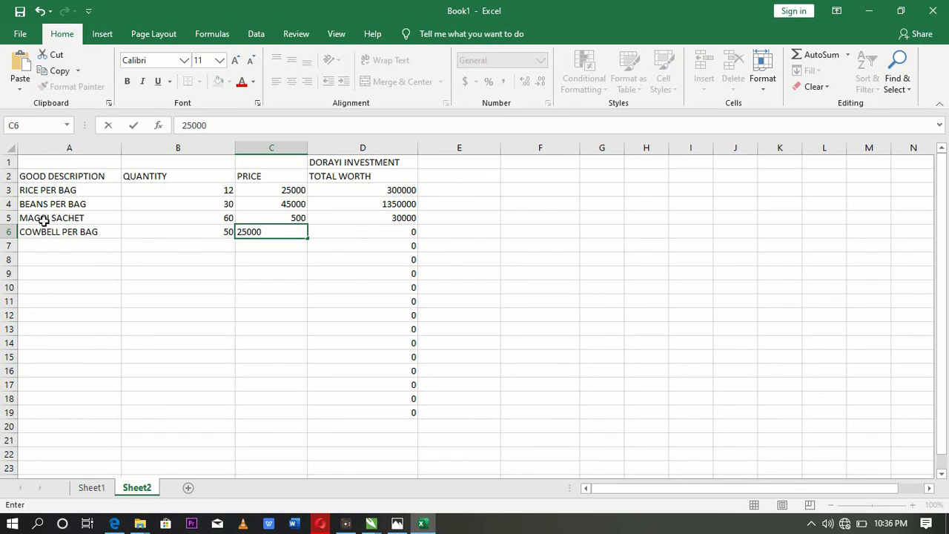
key(Tab)
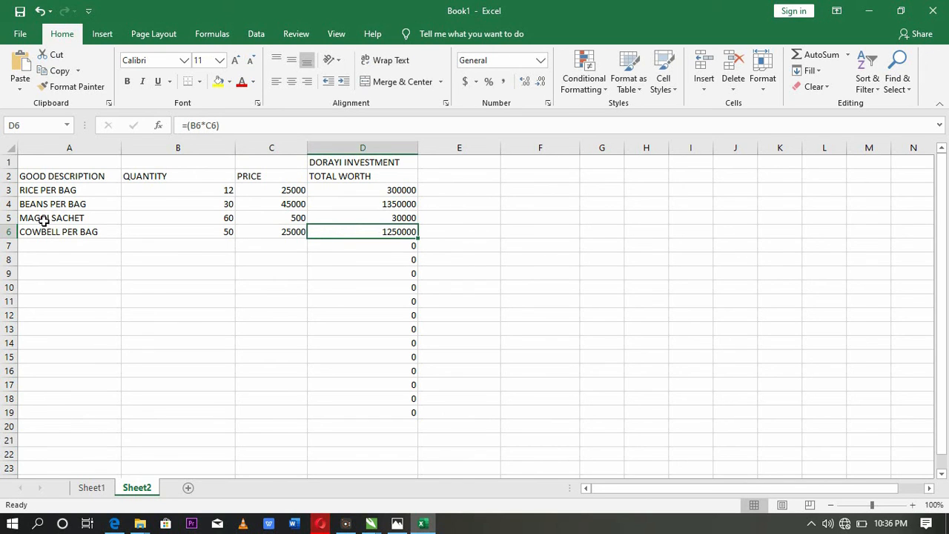
- Enter the heading GRANDTOTAL in E2, beside TOTAL WORTH
key(Up)
key(Up)
key(Up)
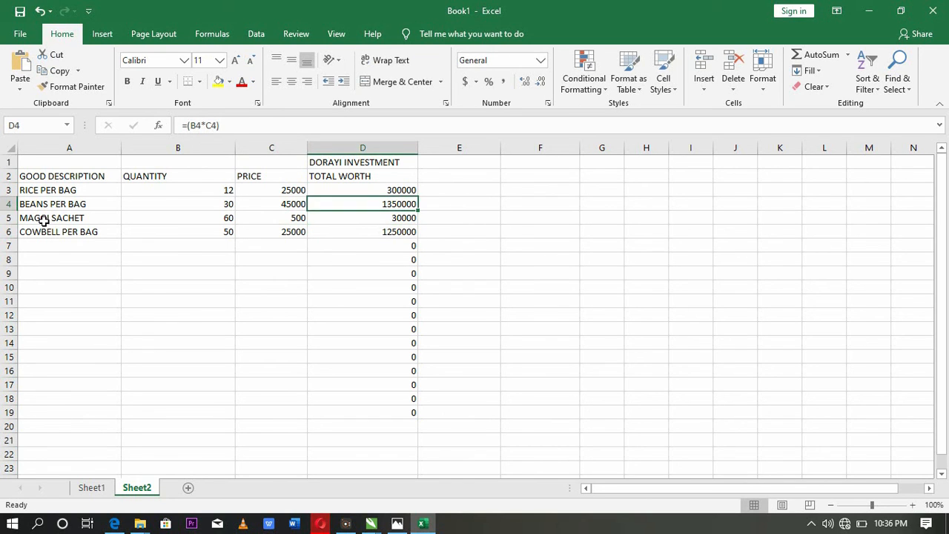
key(Right)
key(Right)
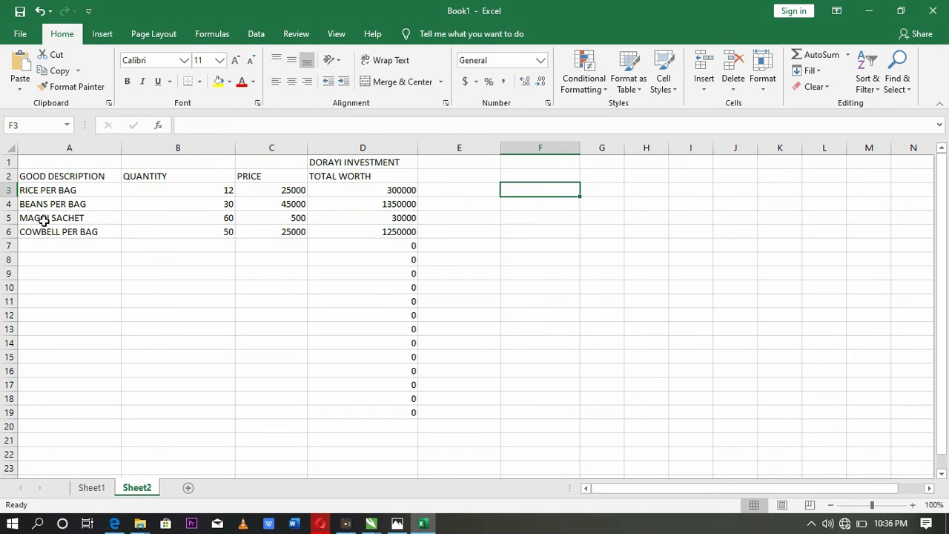
key(Up)
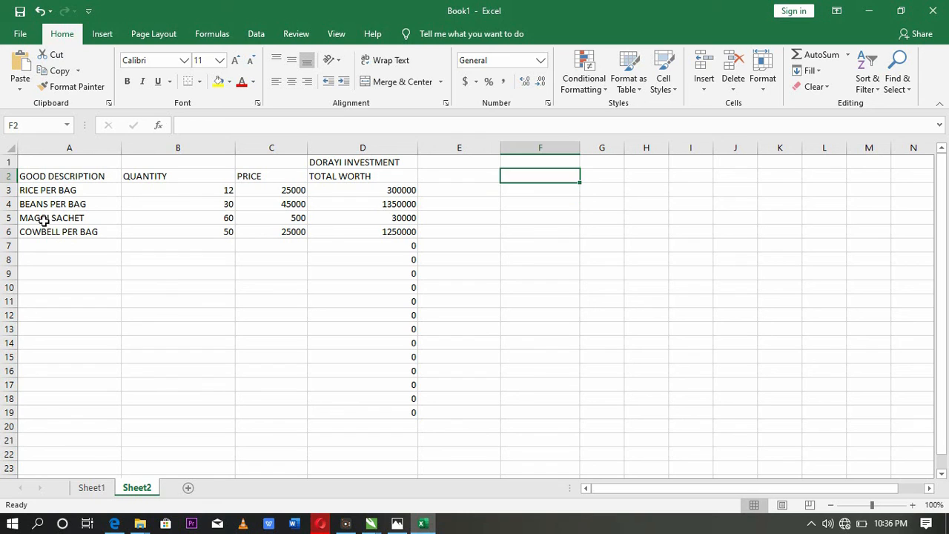
key(Left)
text(GRAN)
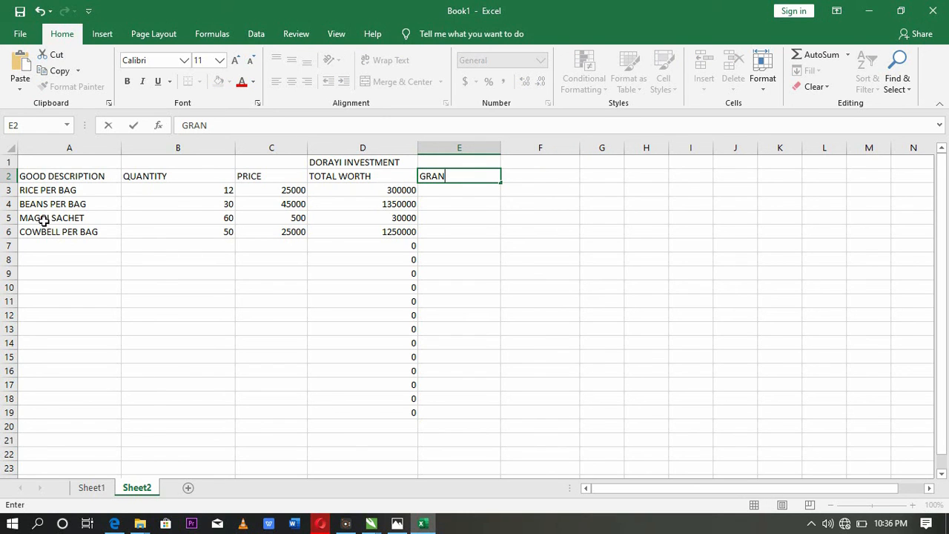
text(D)
key(BackSpace)
key(BackSpace)
key(BackSpace)
key(BackSpace)
key(BackSpace)
text(GRANDTOTAL)
key(Return)
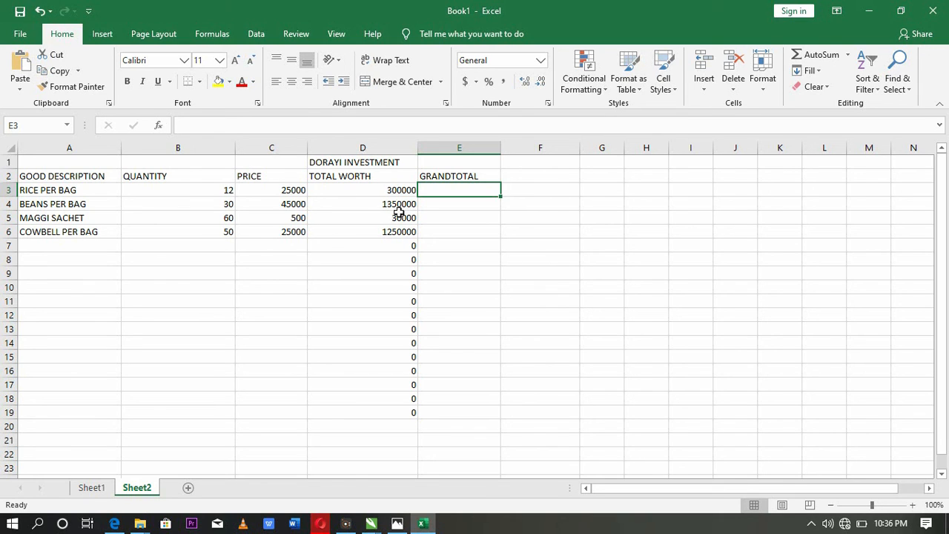
- Begin a formula in E3, directly under the GRANDTOTAL heading
click(460, 192)
text(=)
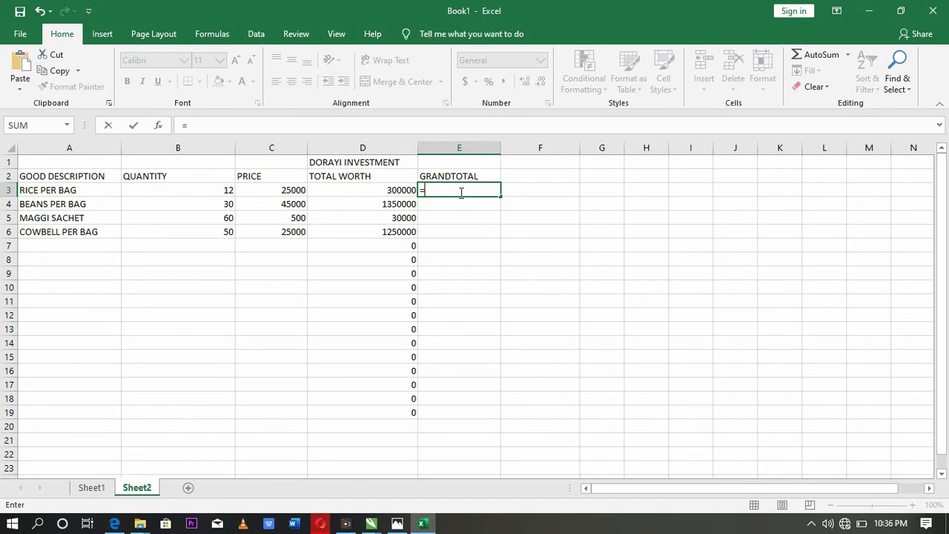
text(()
click(389, 191)
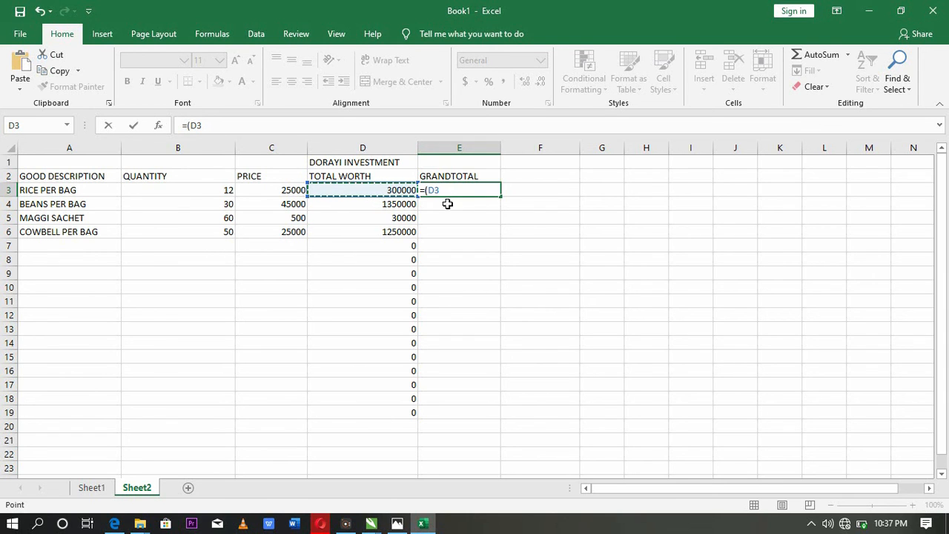
key(BackSpace)
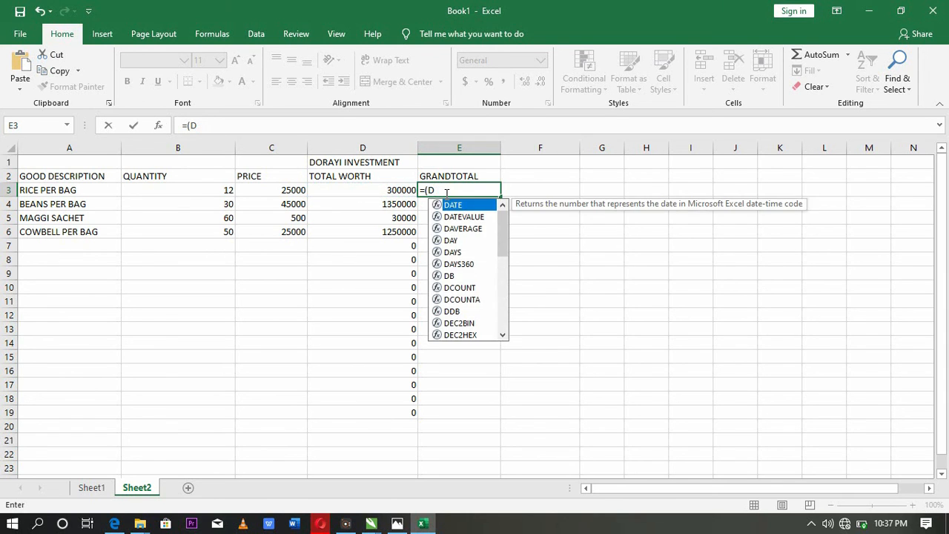
text(3)
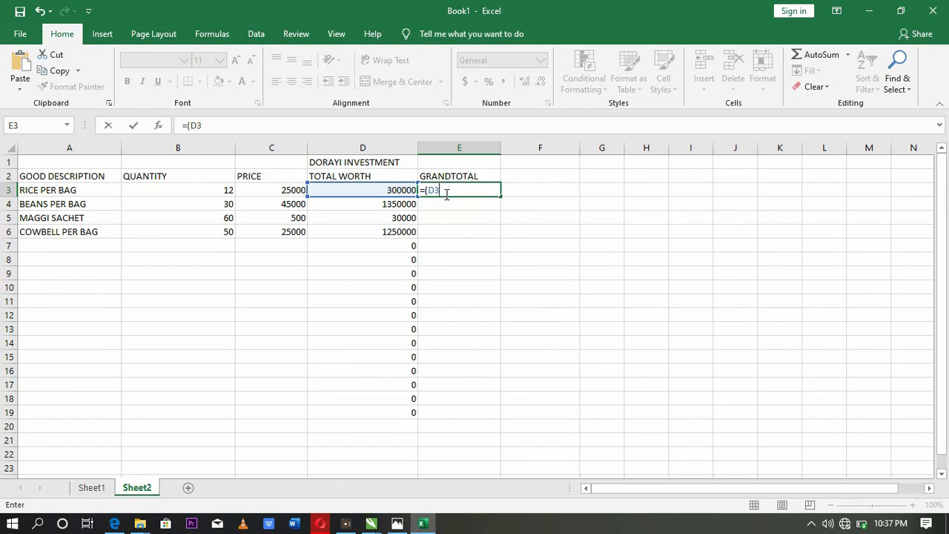
text(:)
key(BackSpace)
key(BackSpace)
key(BackSpace)
key(BackSpace)
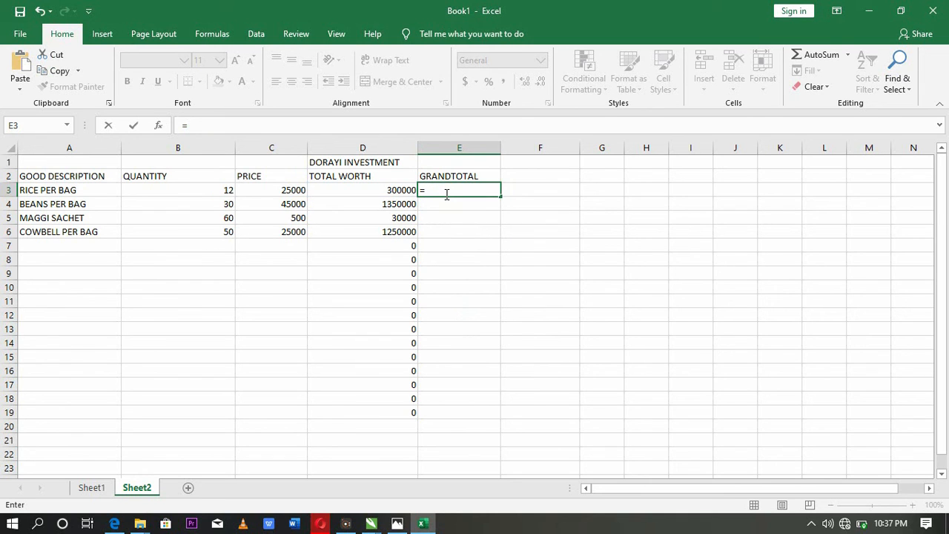
- Complete the E3 formula as =SUM(D3:D20) to add up the TOTAL WORTH column, and select that cell
text(SUM()
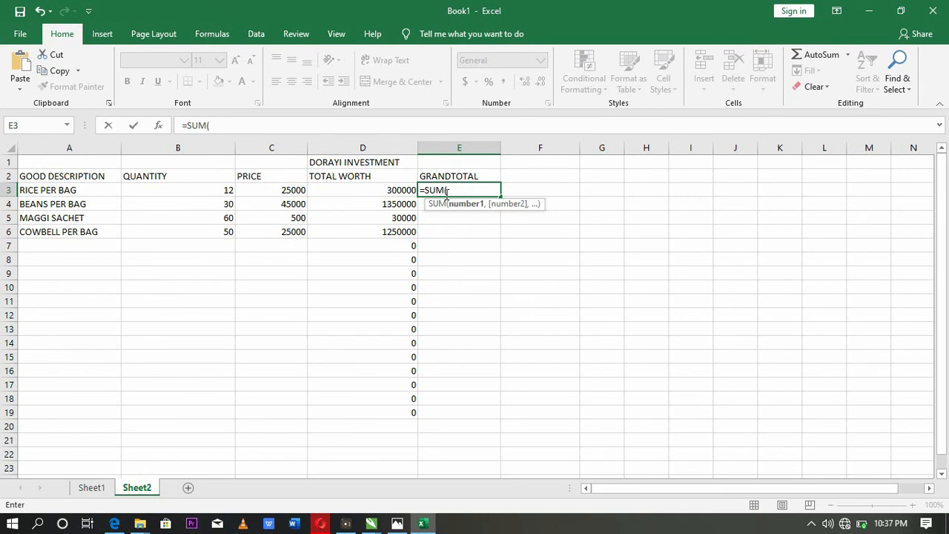
text(D3:)
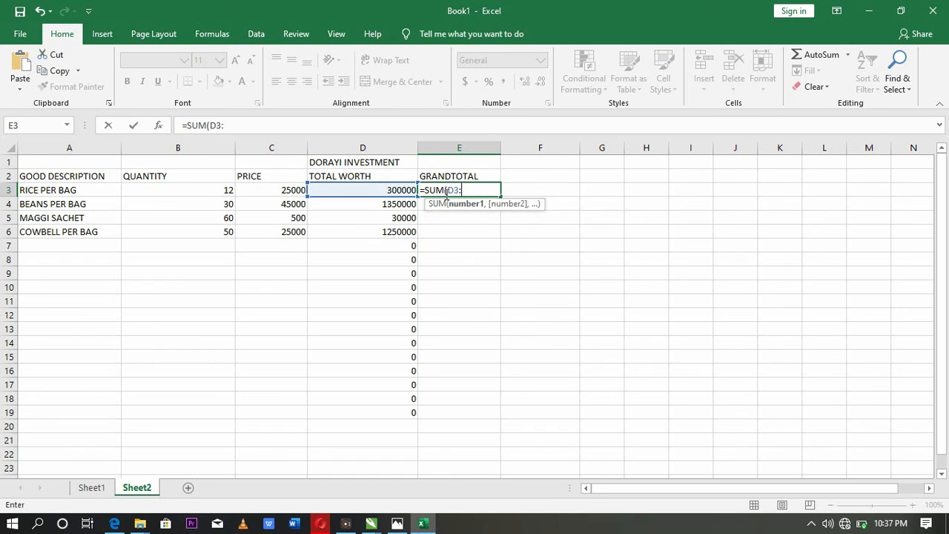
text(D20))
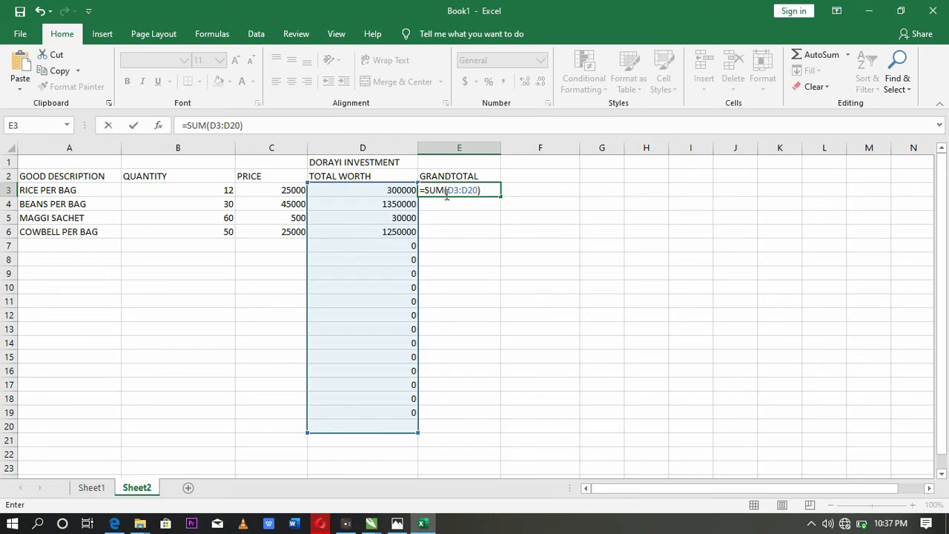
key(Return)
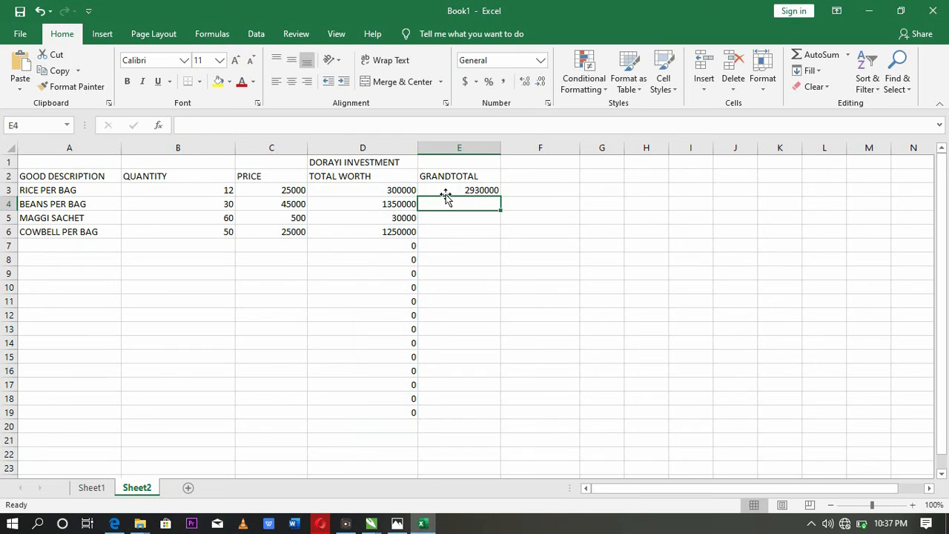
click(480, 191)
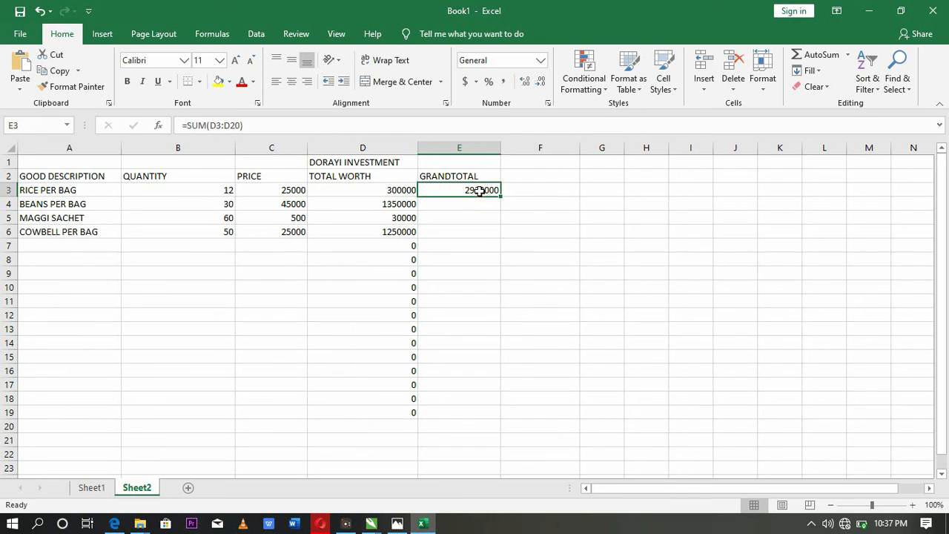
- Add SUGAR as the fifth item in row 7, with a quantity of 60 and a price of 50000
click(41, 250)
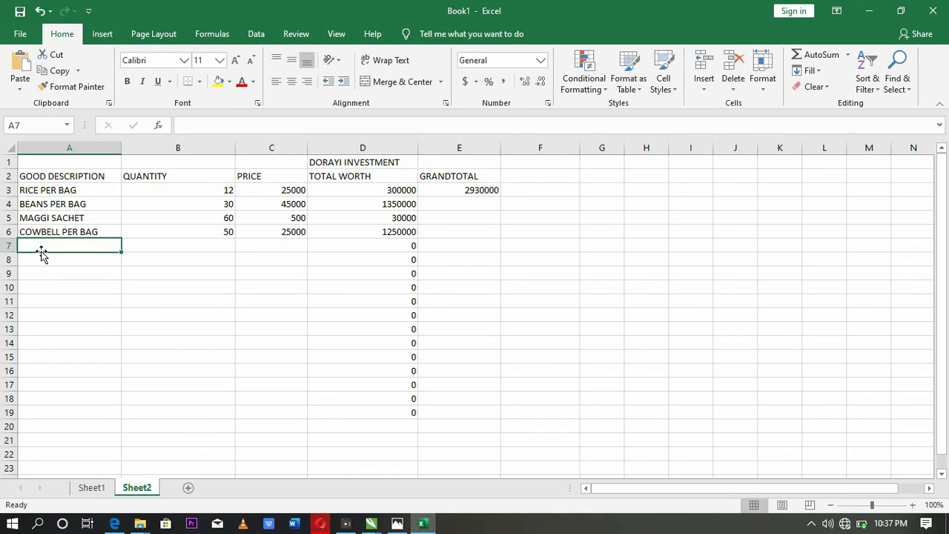
text(SUGAR)
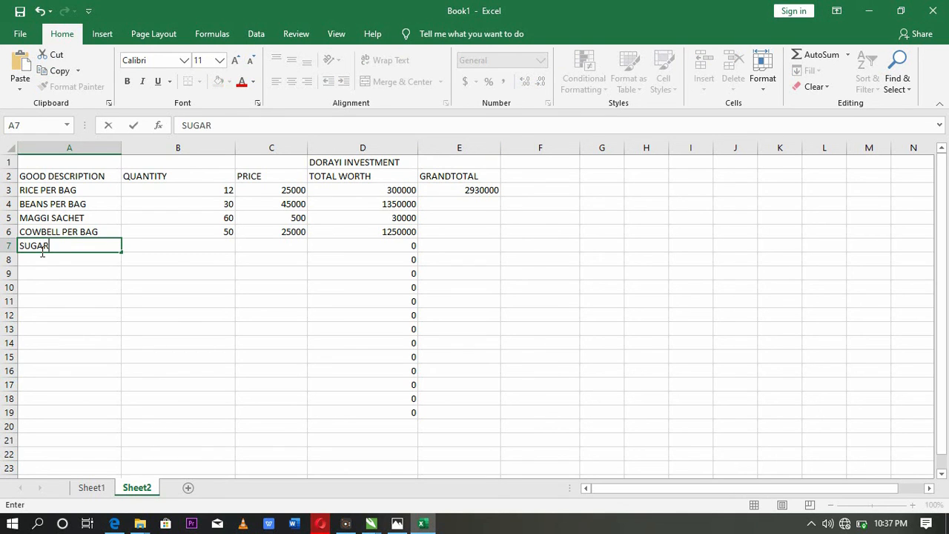
key(Tab)
text(60)
key(Tab)
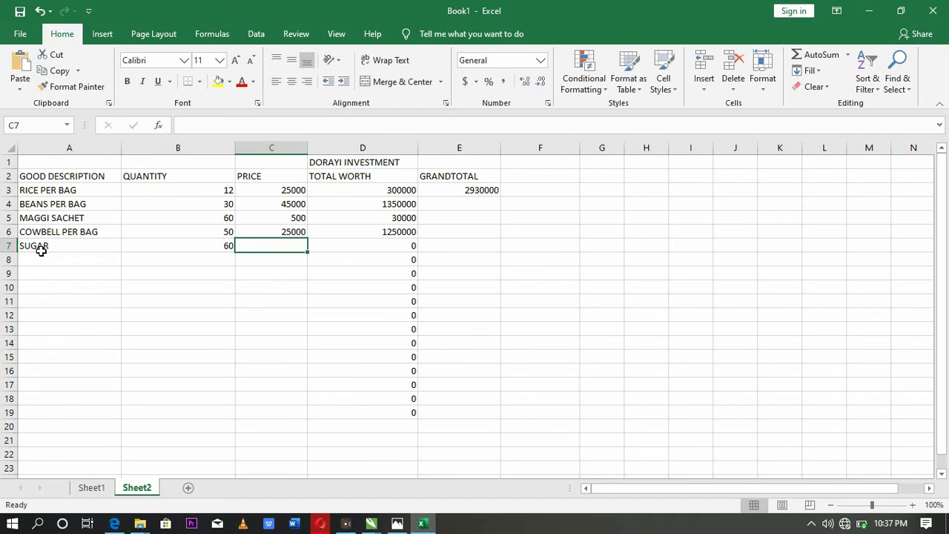
text(50000)
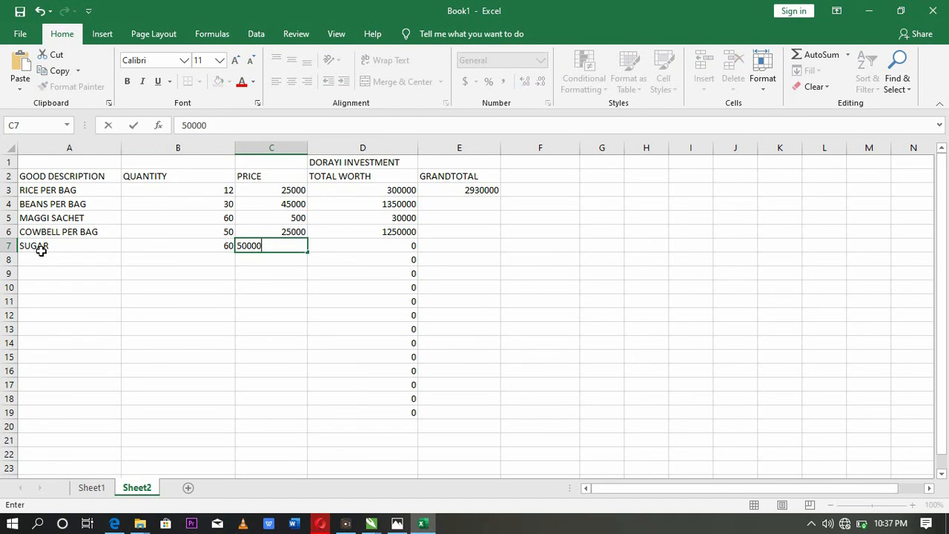
key(Tab)
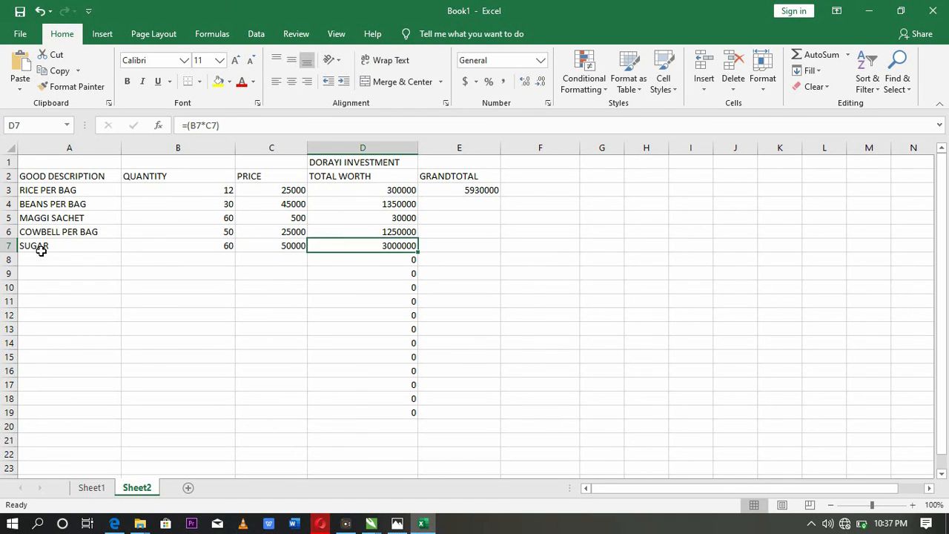